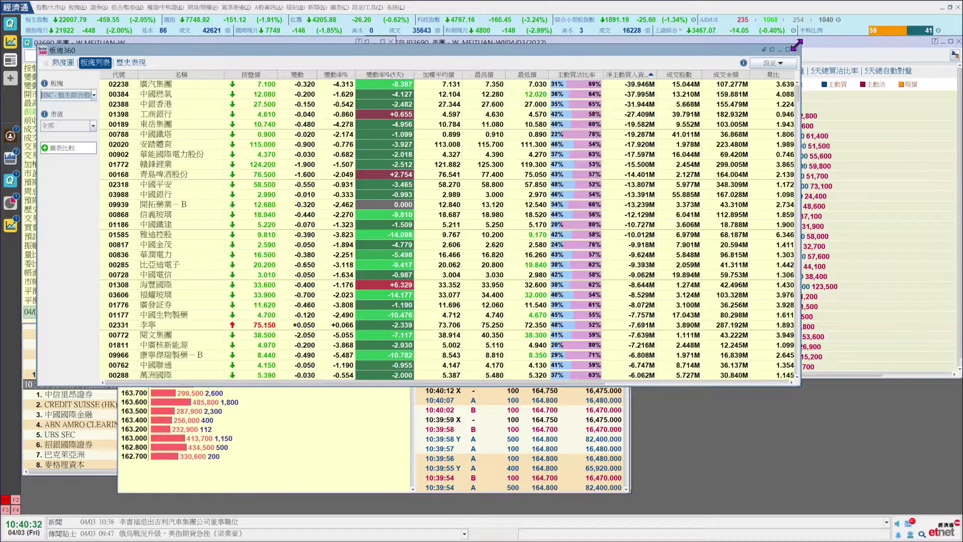
Close the sector list window and switch to the Investing.com browser chart to read the S&P 500 Futures price
key(Escape)
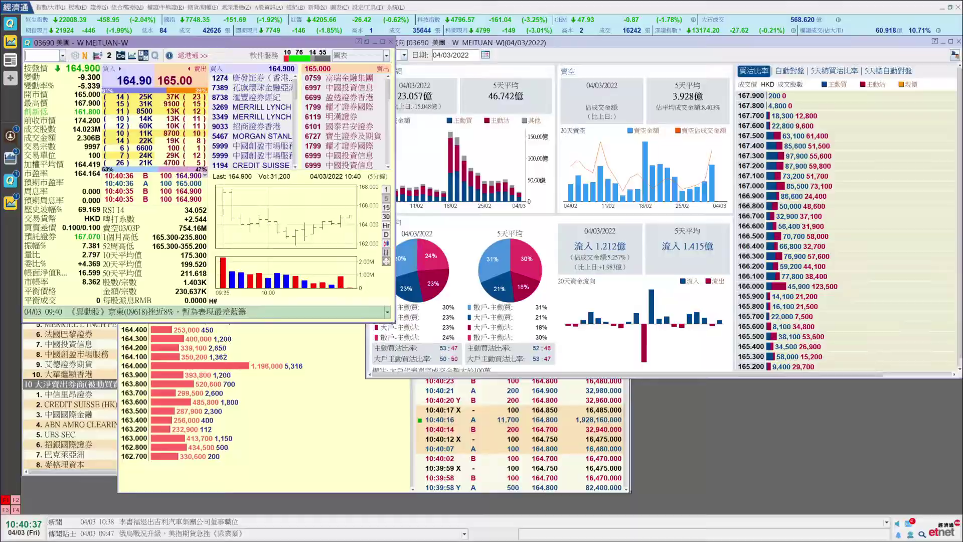
key(alt+Tab)
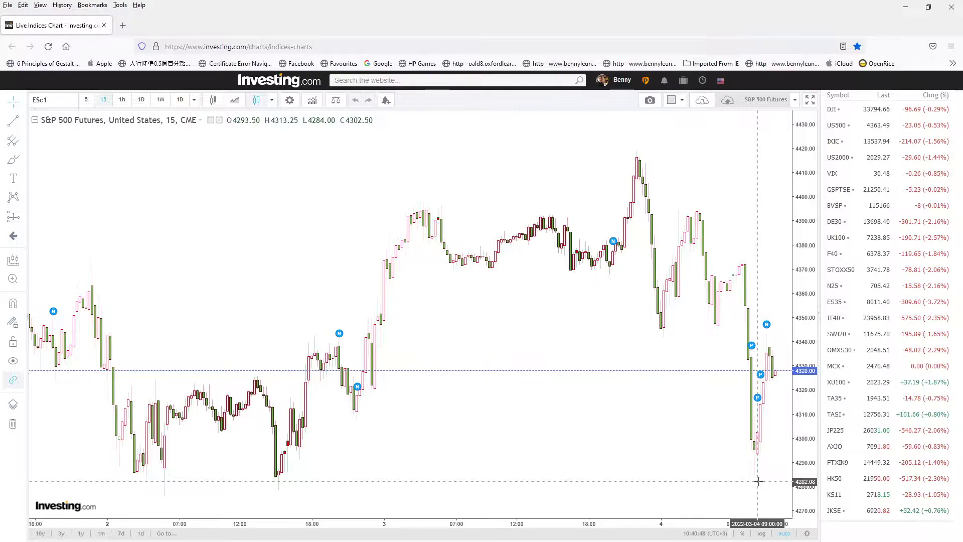
mouse_move(754, 392)
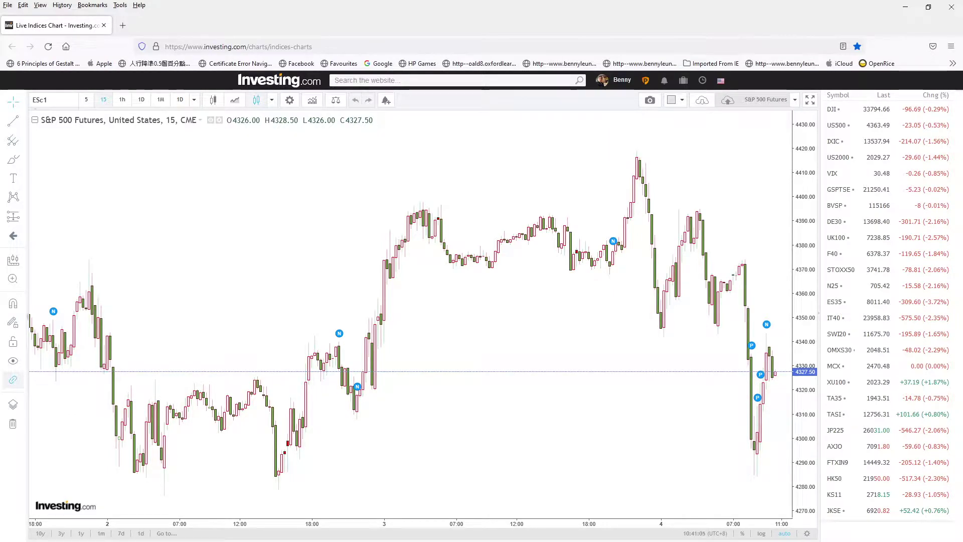
Switch to the Idx_Forecast.xlsx workbook in Excel and set the S&P 500 F fair value in H11 to 4327.5
key(alt+Tab)
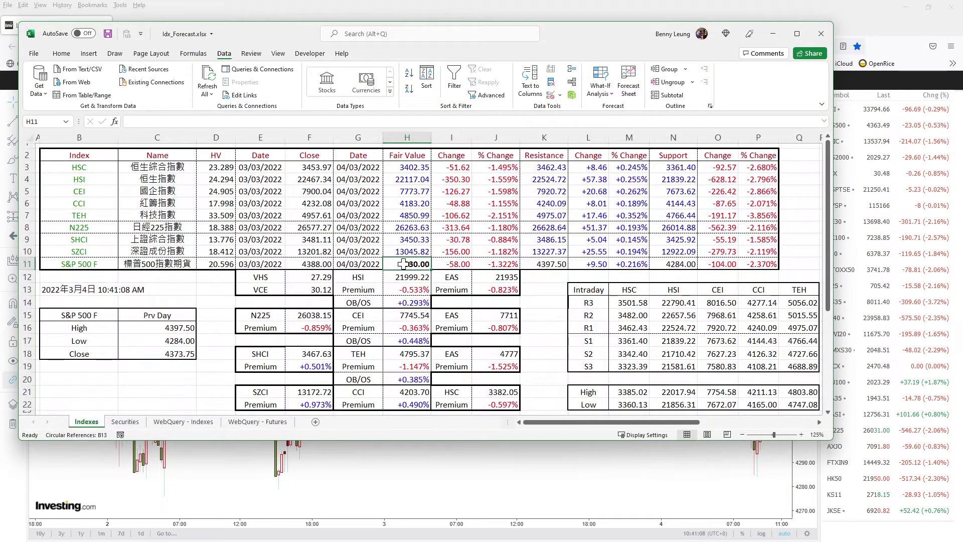
text(4327)
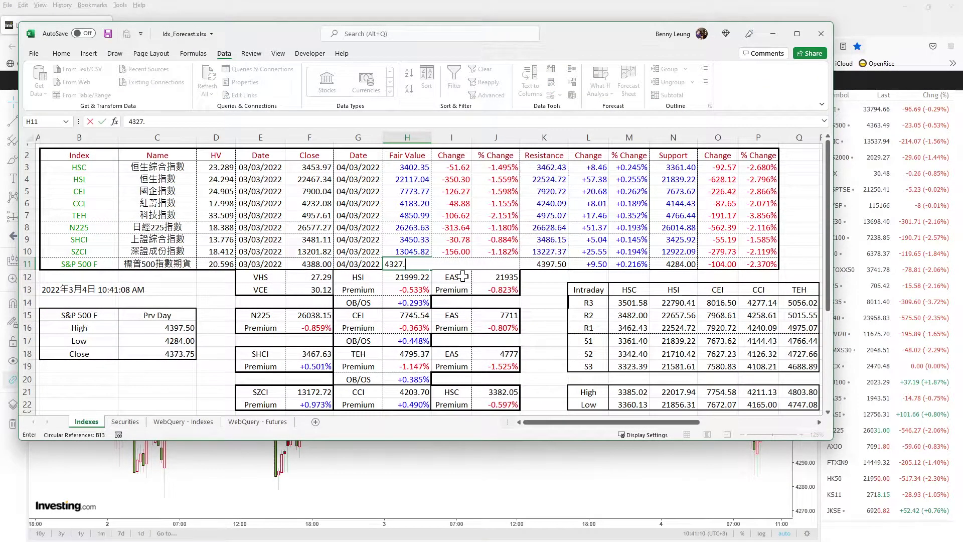
text(.5)
key(Return)
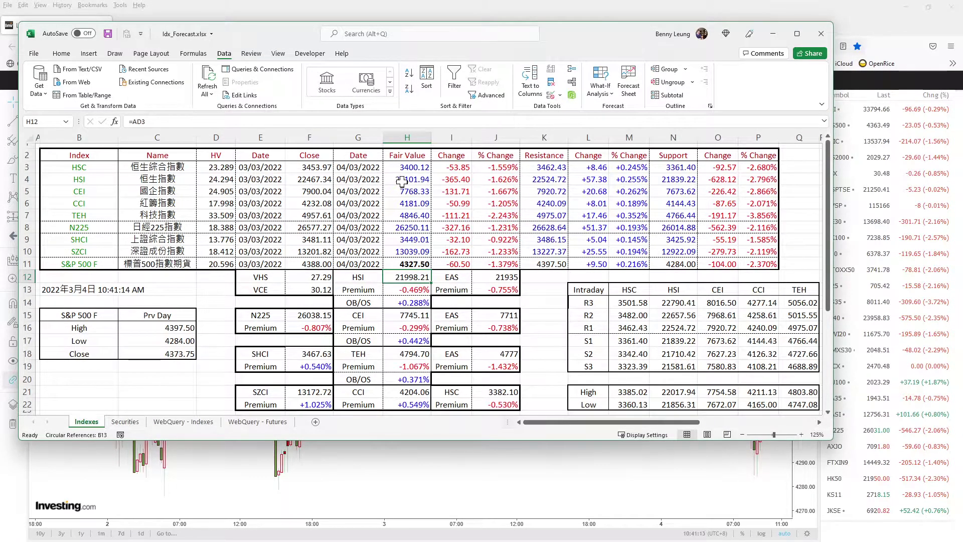
Review the HSI fair value in H4 and the premium cells for HSI, CEI and TEH
click(402, 182)
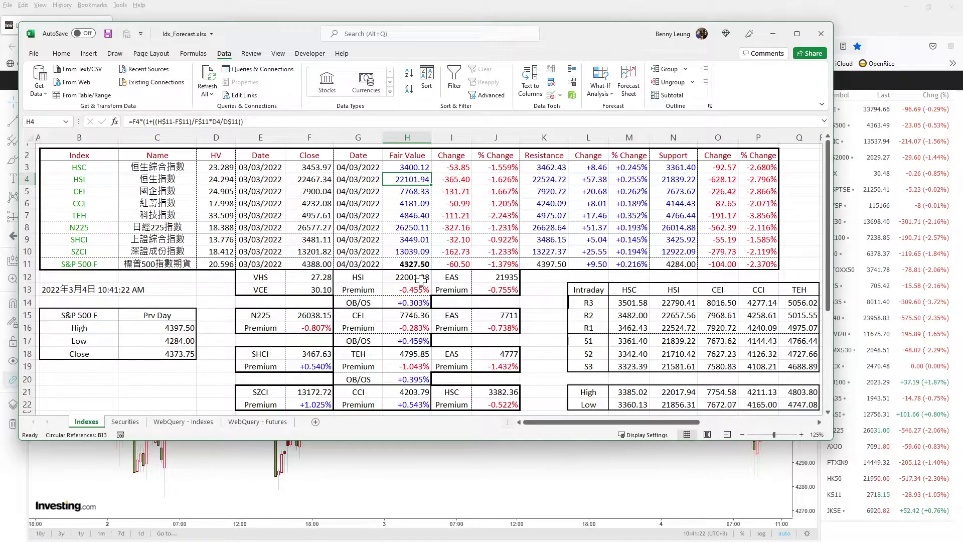
click(423, 292)
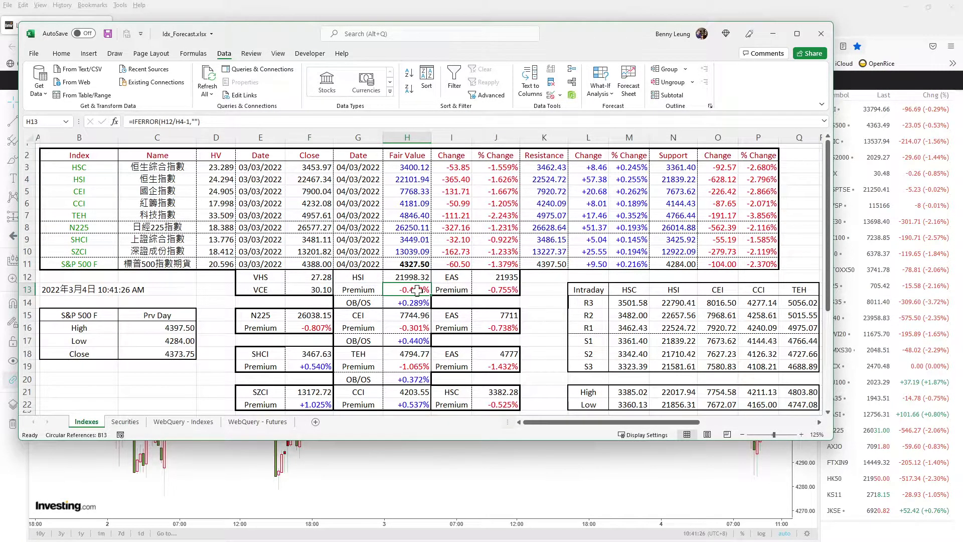
click(427, 328)
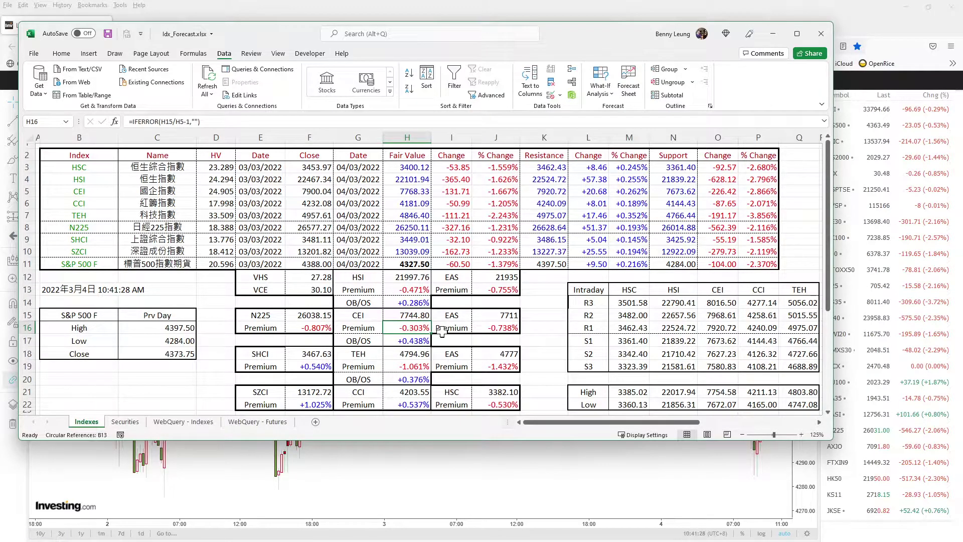
click(420, 365)
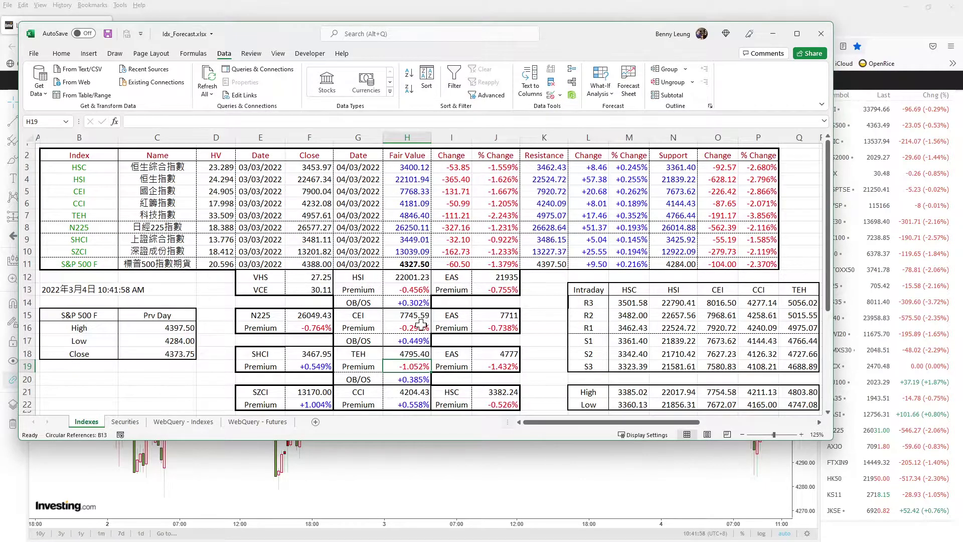
Compare the HSI and TEH intraday highs and lows with the TEH fair value and the S1 and S2 support levels
click(683, 397)
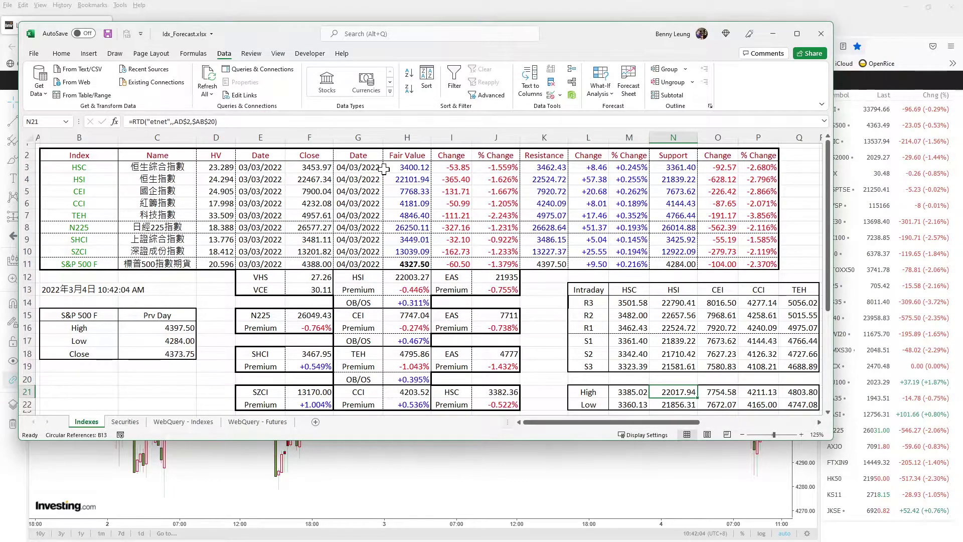
click(786, 389)
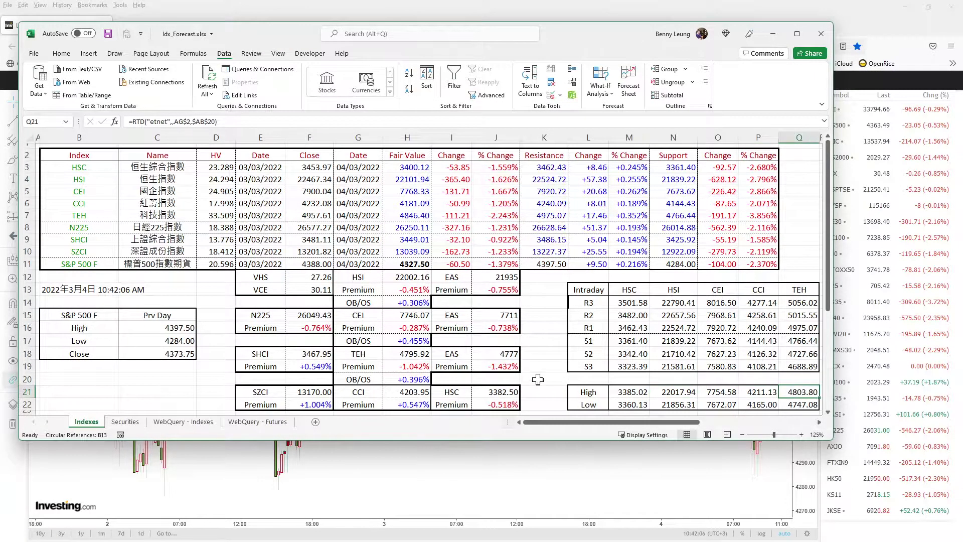
click(403, 220)
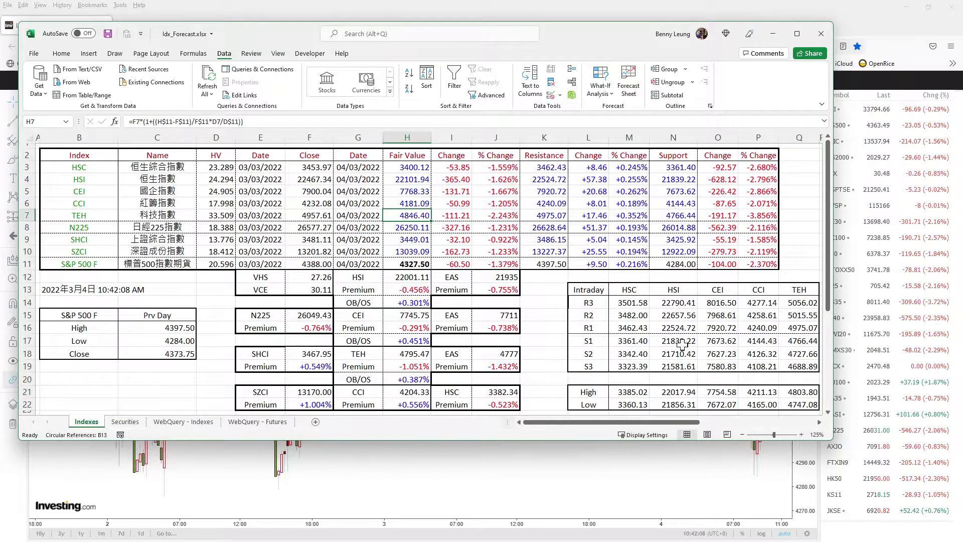
click(690, 404)
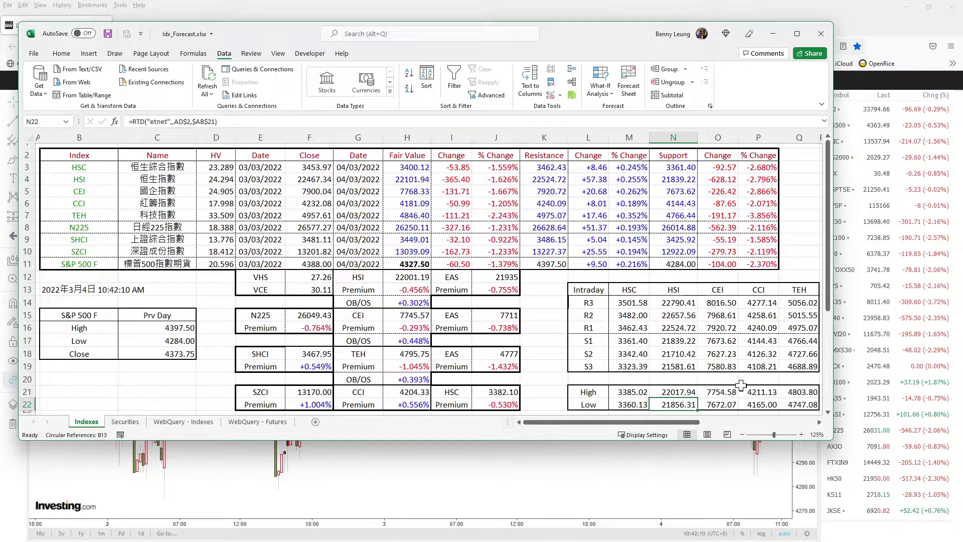
click(672, 343)
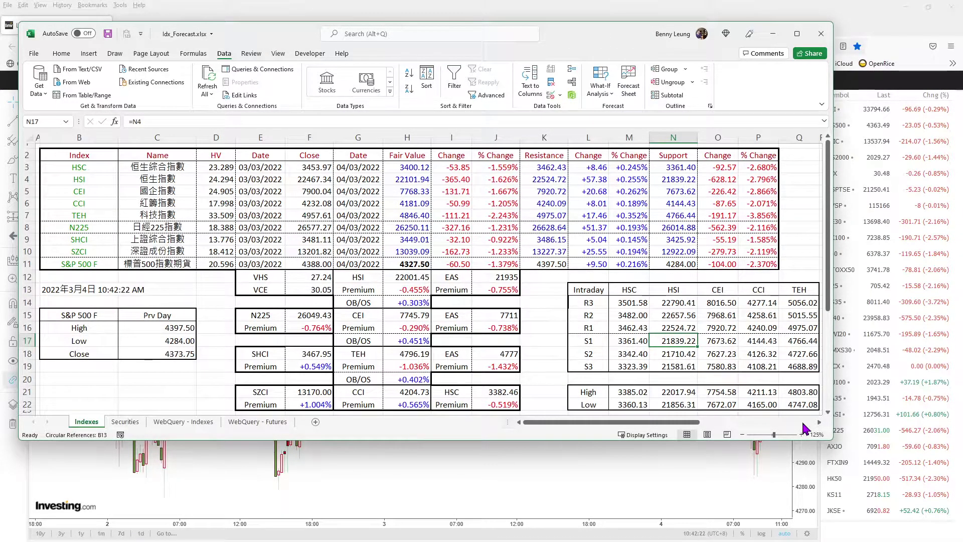
click(808, 405)
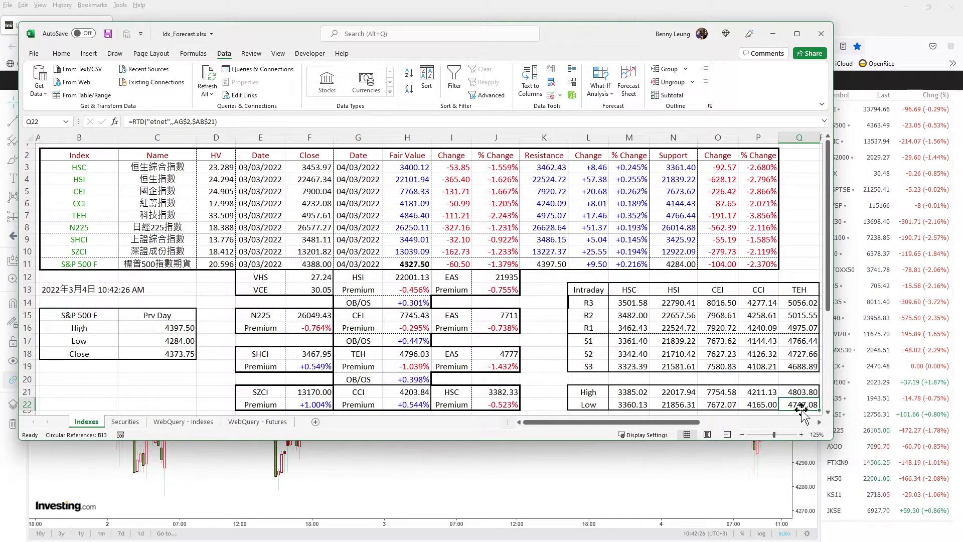
click(801, 340)
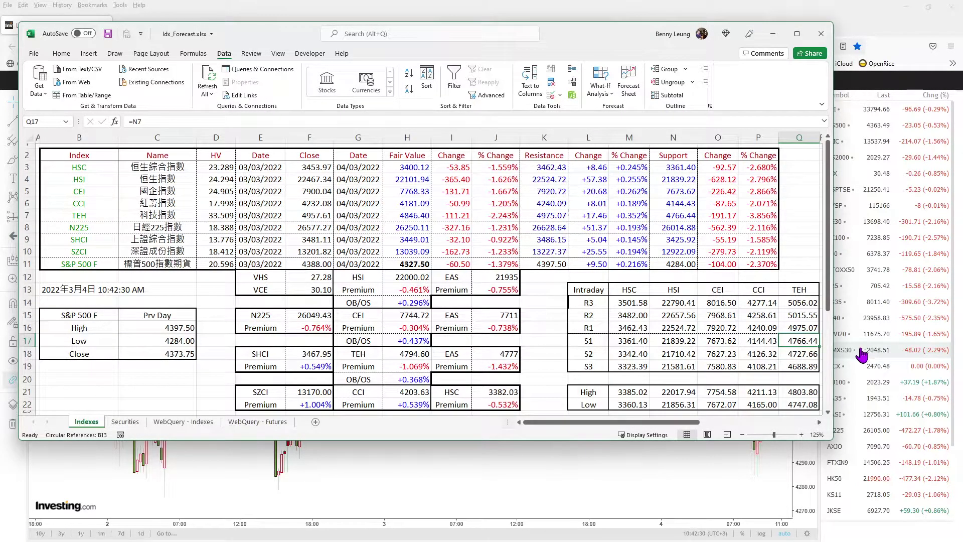
click(811, 352)
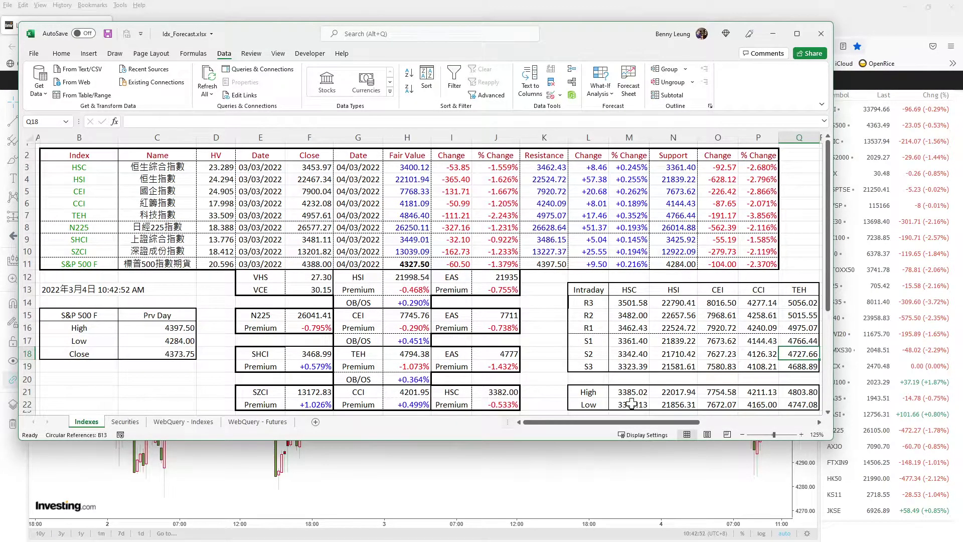
Examine the intraday High and Low rows across all five indices against the R1 and S2 rows
click(630, 405)
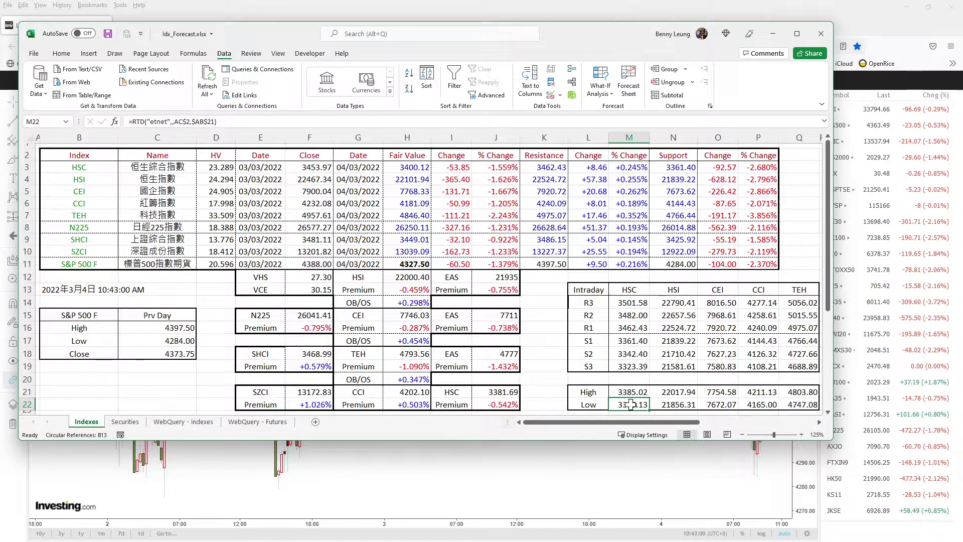
drag(631, 405, 790, 395)
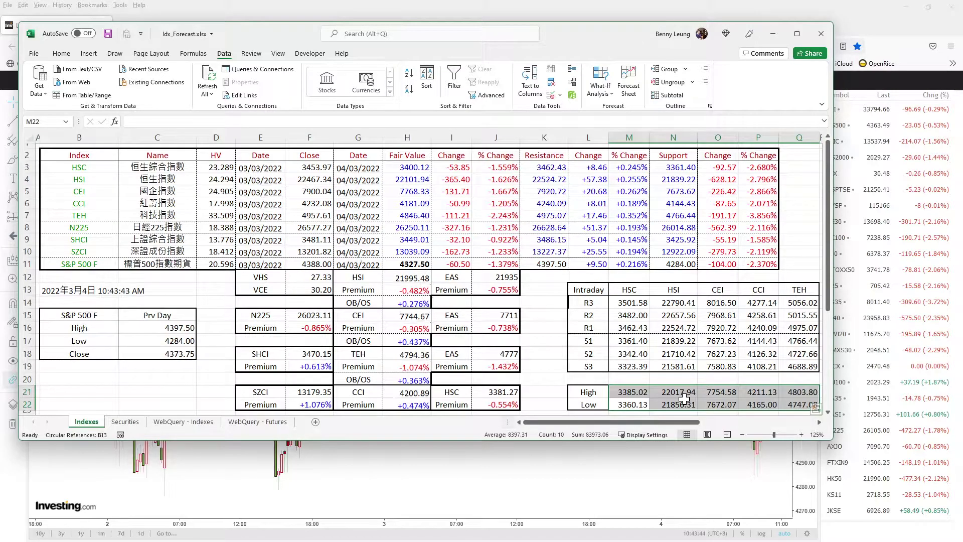
click(626, 390)
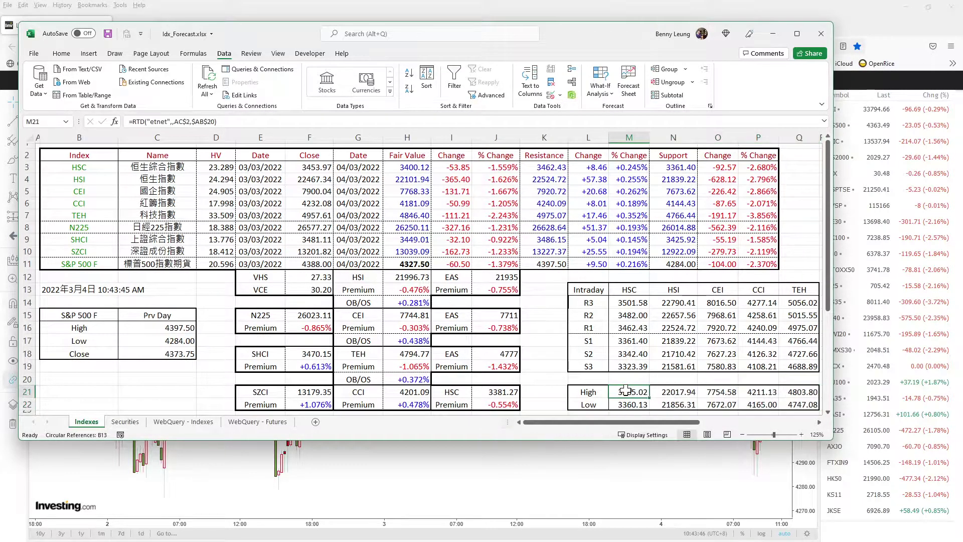
drag(649, 391, 801, 391)
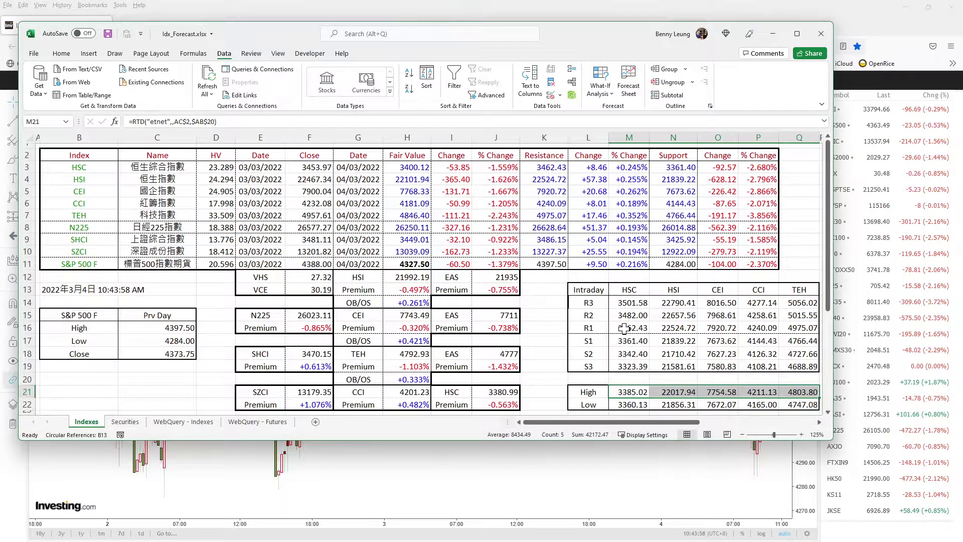
drag(623, 325, 811, 326)
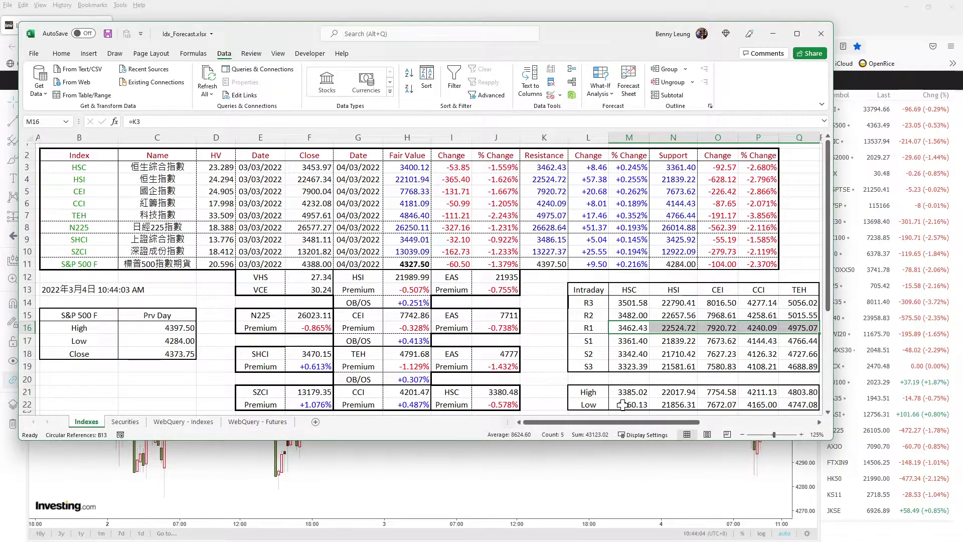
drag(630, 348, 801, 347)
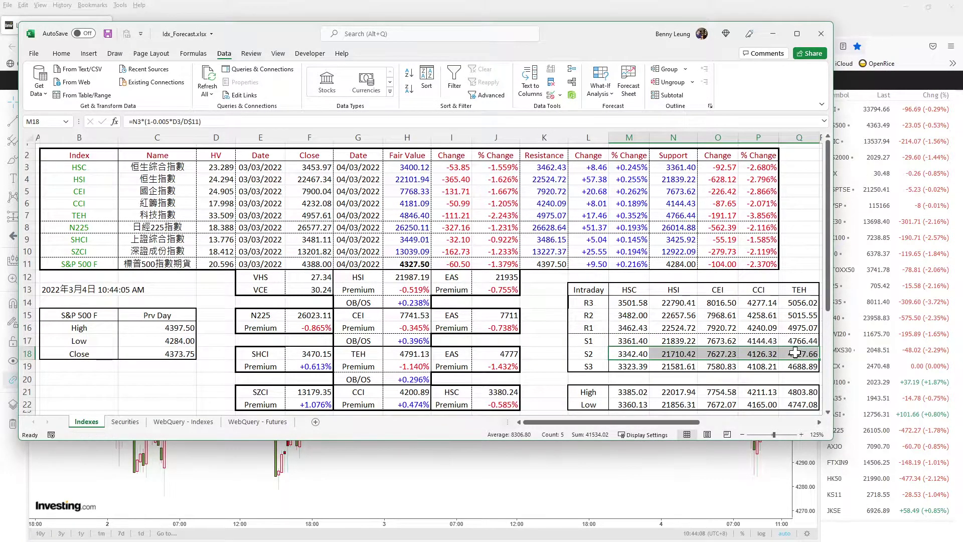
Minimize the workbook and the browser to return to etnet, and close the 03690 Meituan quote window
click(773, 34)
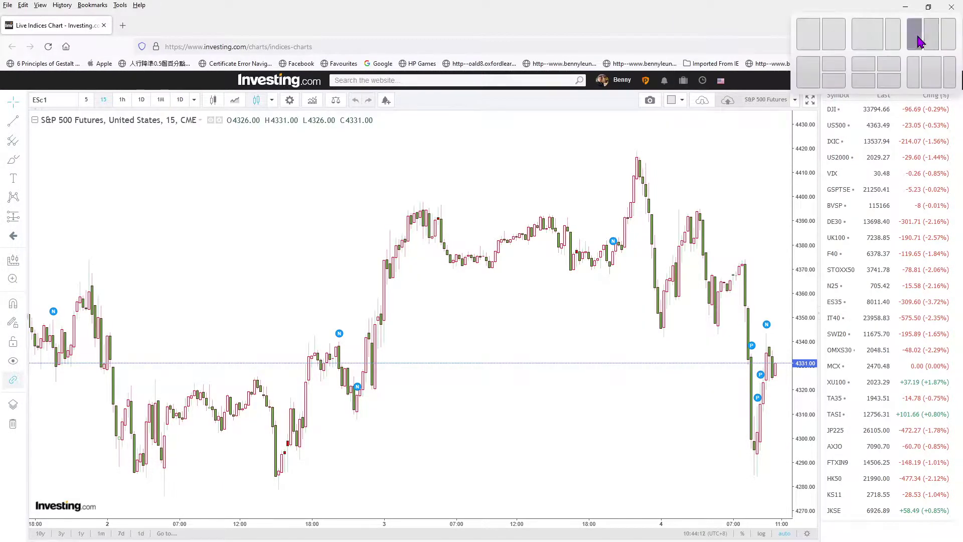
click(905, 8)
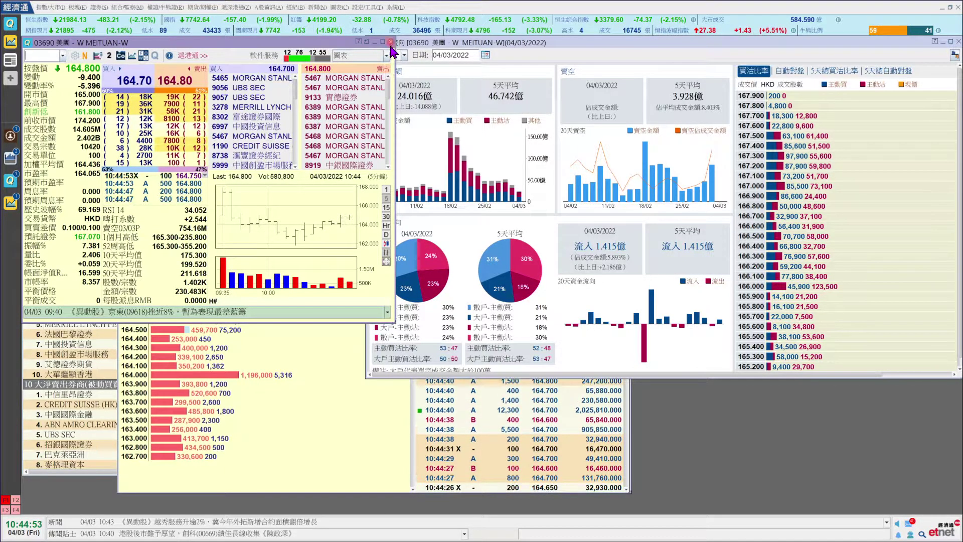
key(Escape)
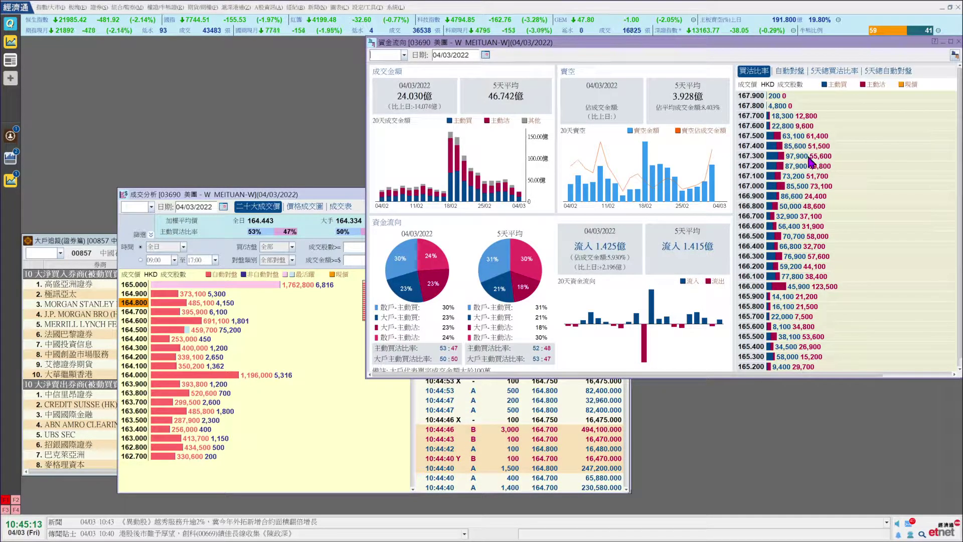
Look through the active buy and sell volumes per price in the 03690 money flow window and close that window
scroll(811, 161, down, 3)
scroll(810, 161, down, 3)
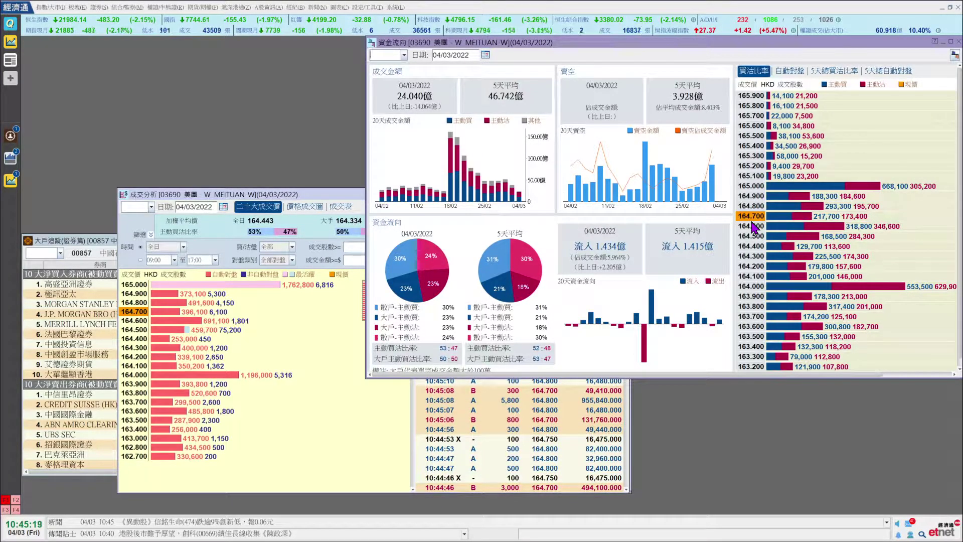
scroll(822, 292, down, 4)
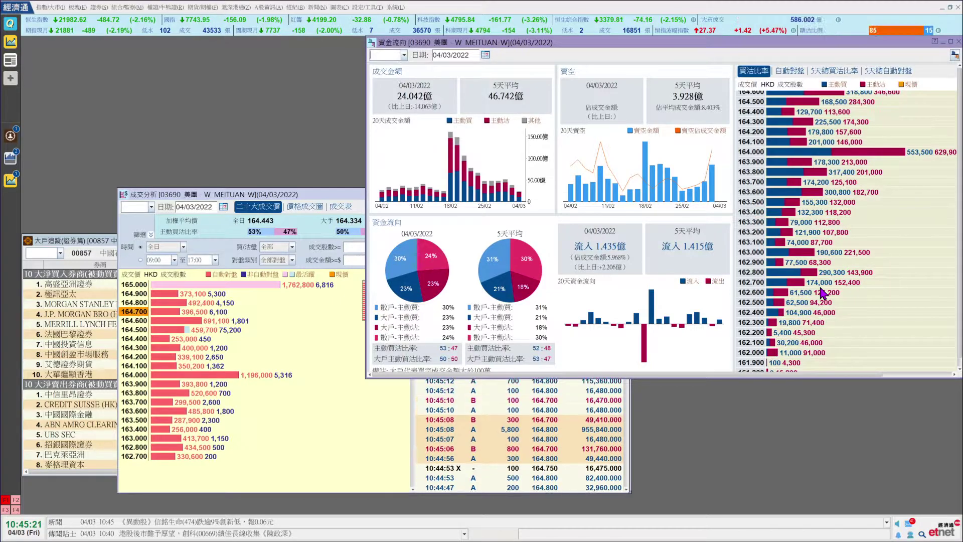
scroll(822, 292, up, 6)
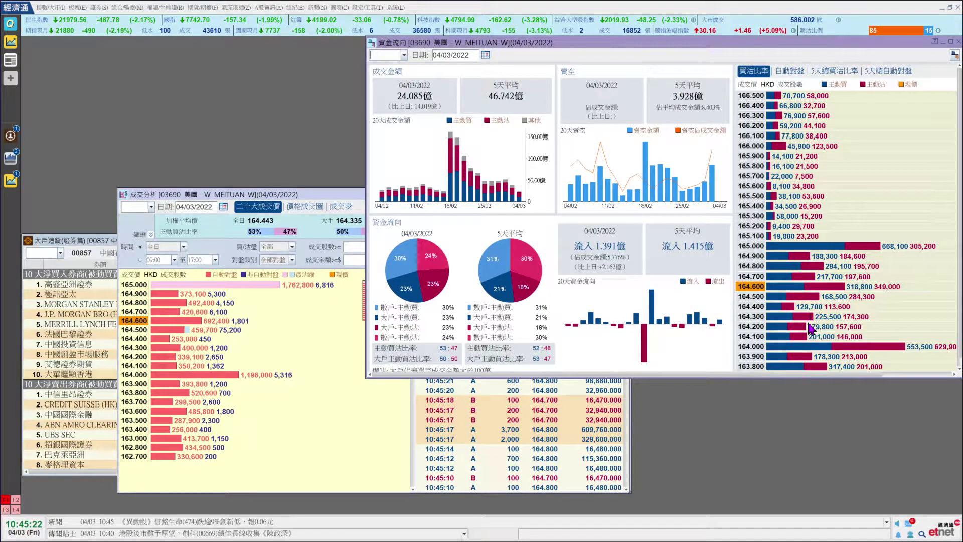
click(960, 44)
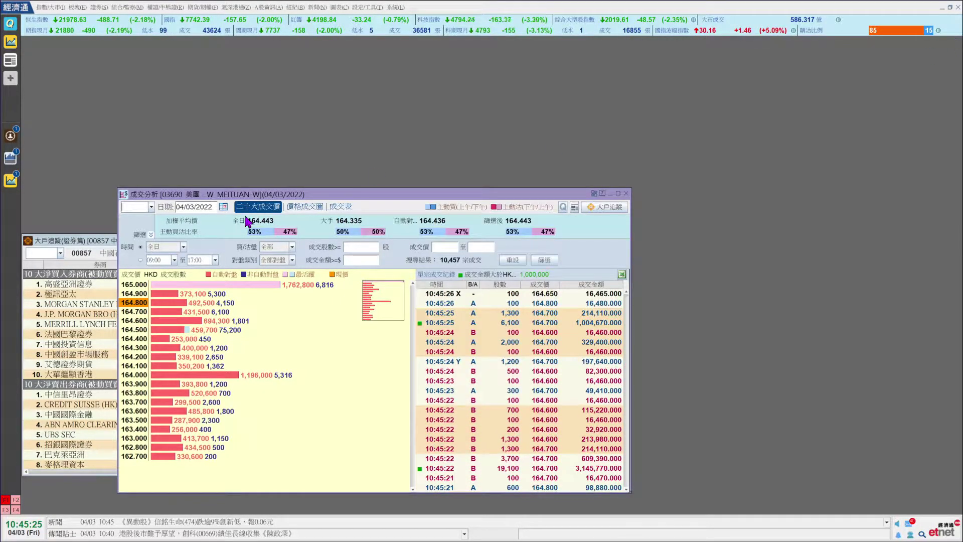
Filter the 03690 trade analysis to automatched trades that are not two-sided client trades, with a turnover of at least $2,000,000
click(275, 261)
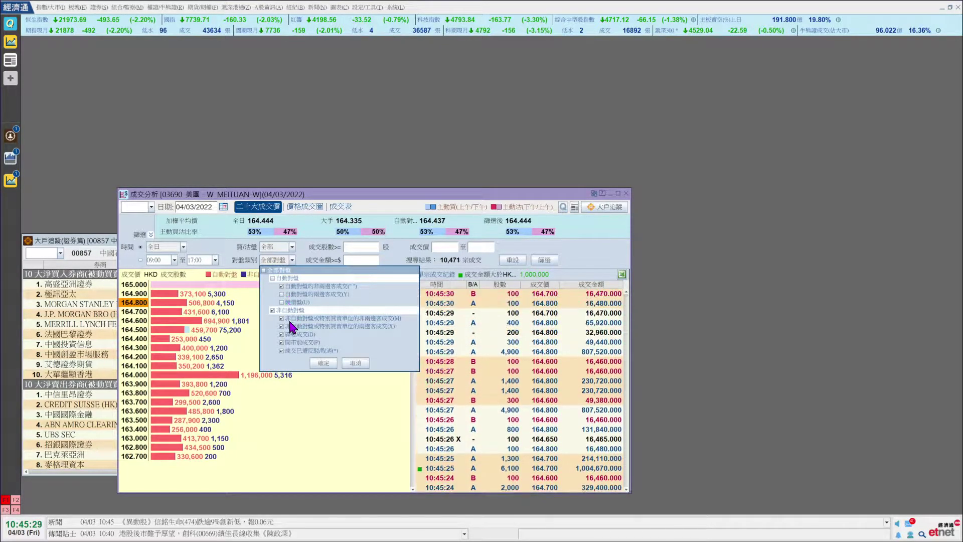
click(324, 362)
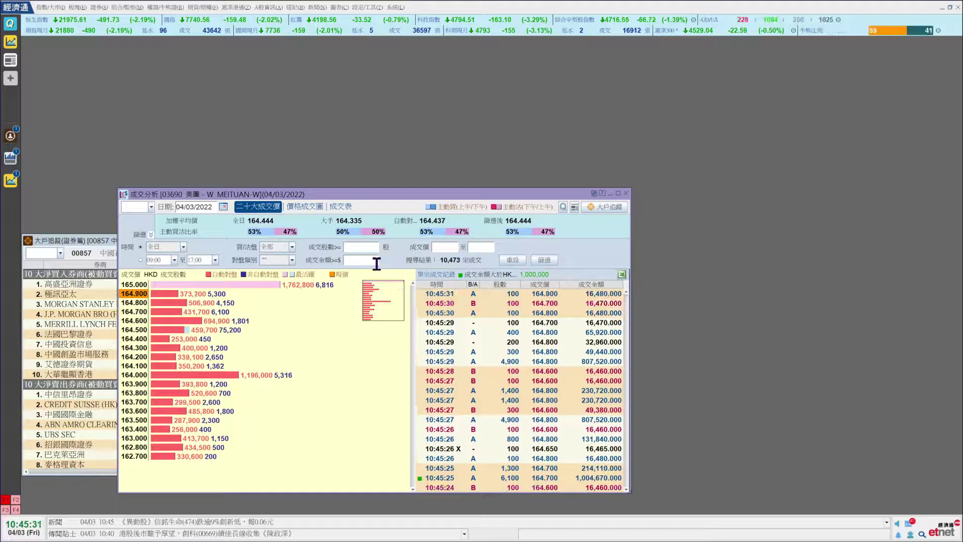
click(377, 263)
text(2000)
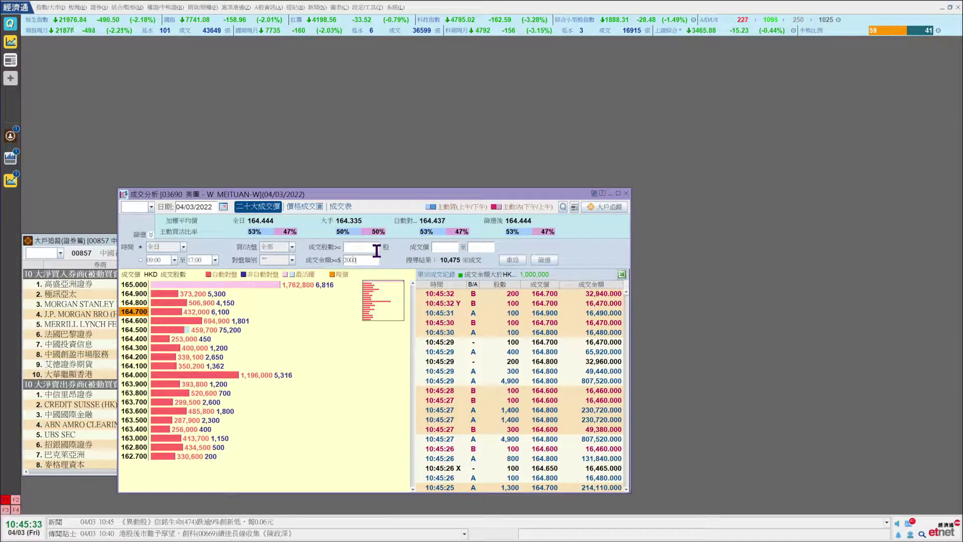
text(000)
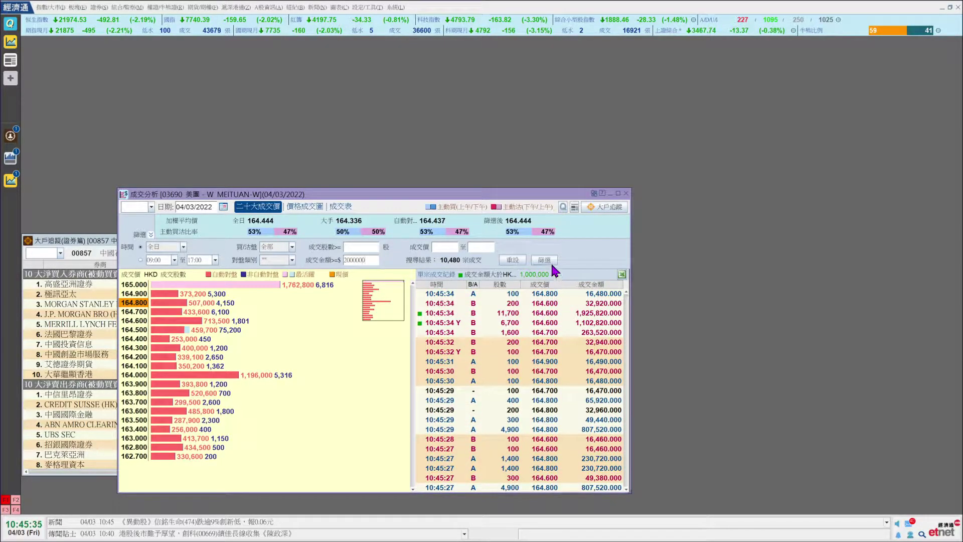
click(547, 259)
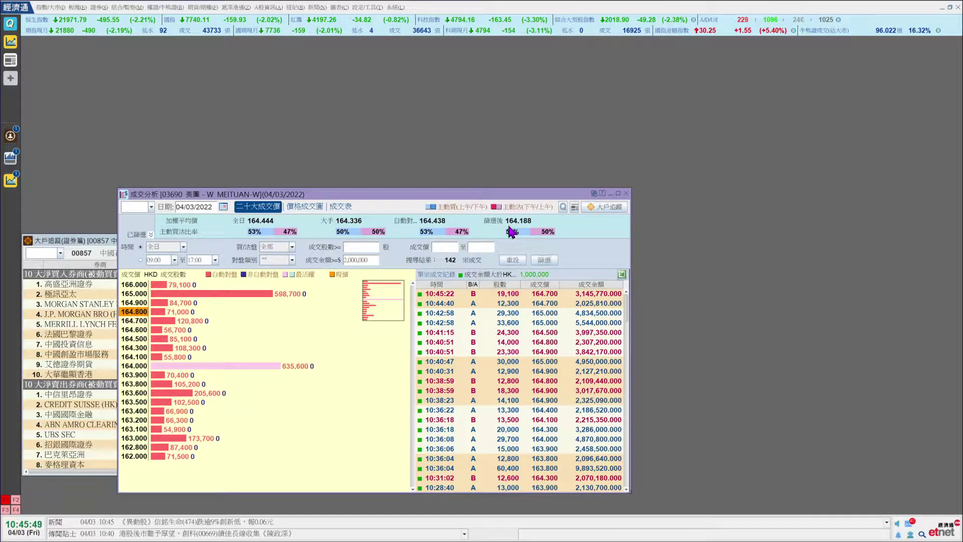
Raise the minimum turnover in the 03690 trade filter to $5,000,000 and apply it
click(377, 259)
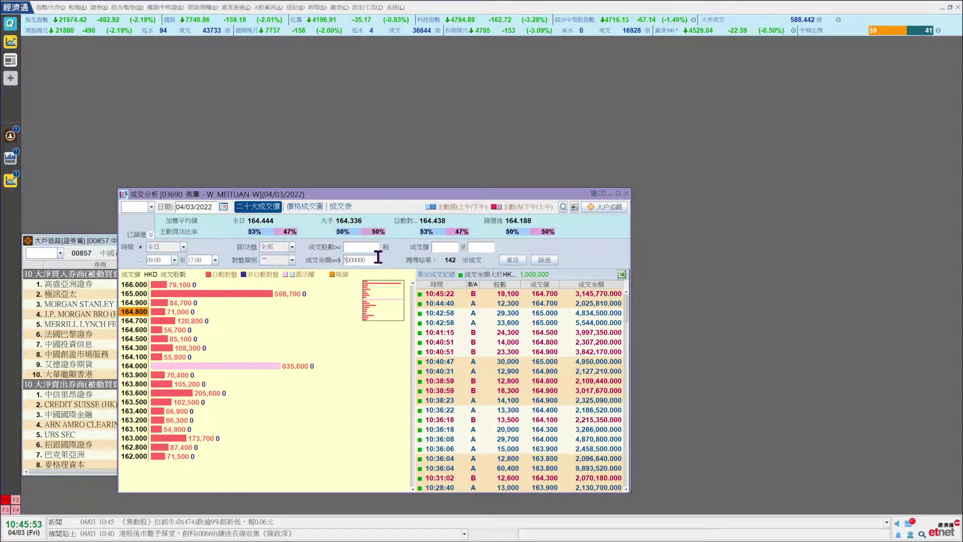
text(5)
click(552, 262)
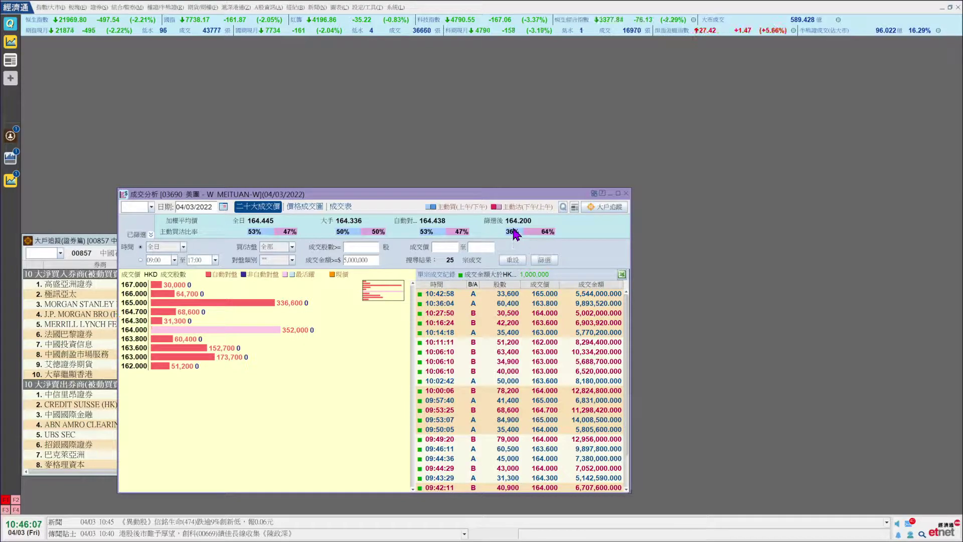
Filter the 03690 trades with a minimum turnover of $10,000,000, review the weighted price and active buy/sell ratio, and close the trade analysis
click(373, 261)
key(Home)
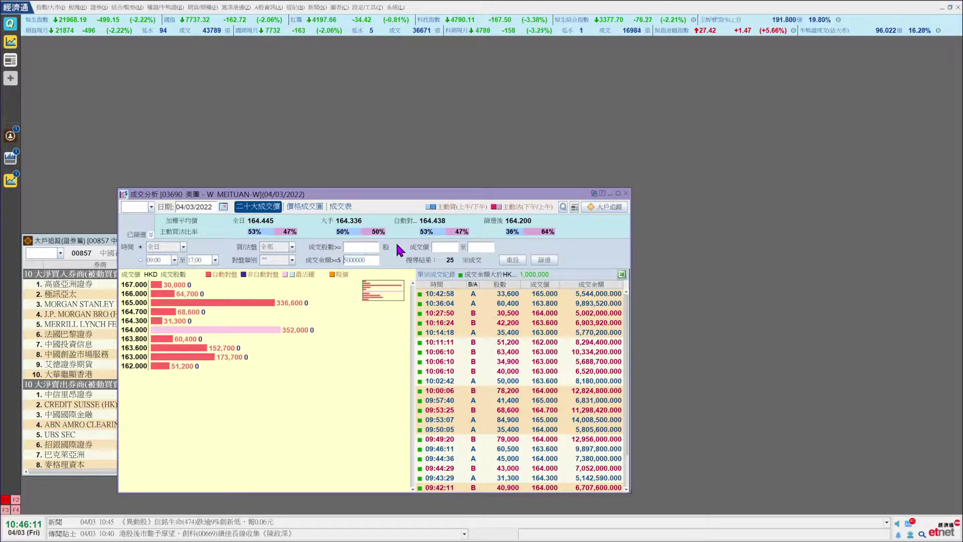
text(10)
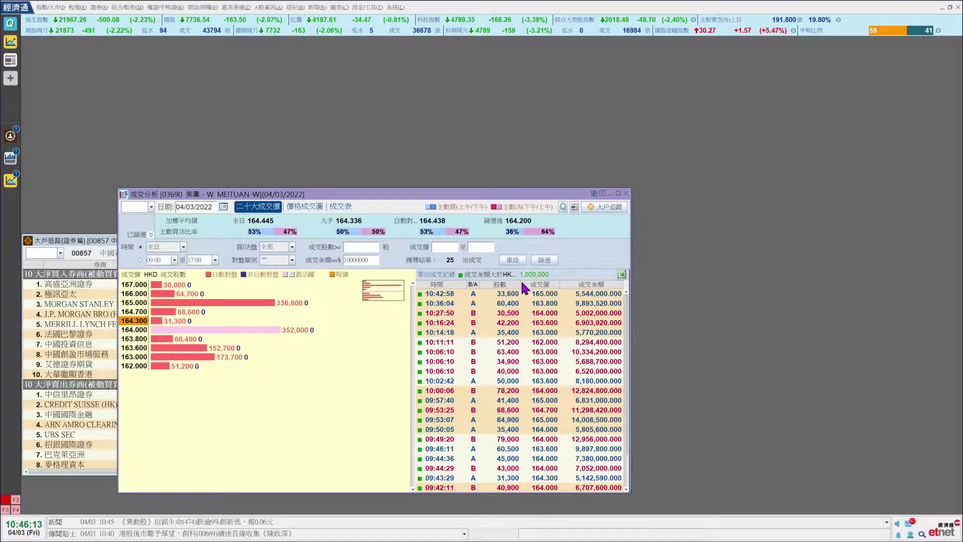
click(544, 260)
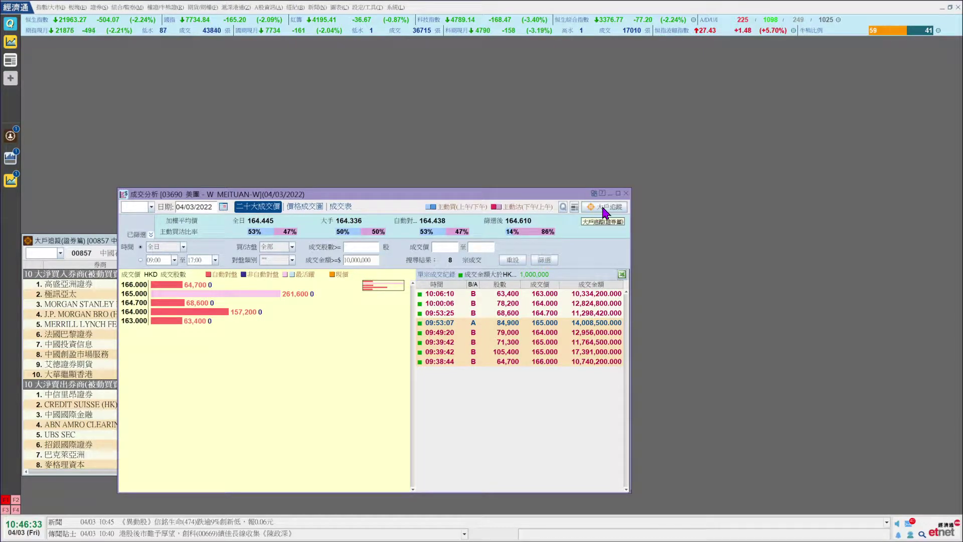
click(626, 193)
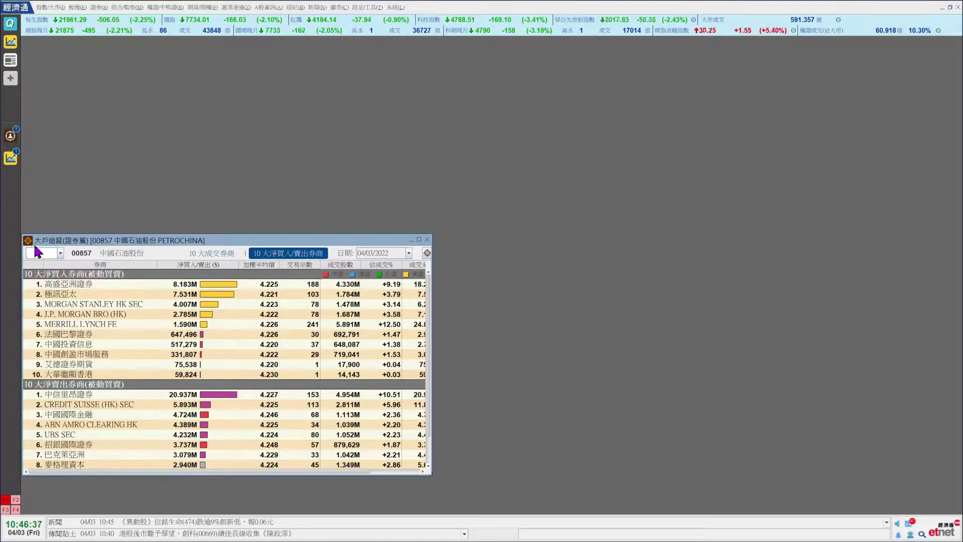
Load stock 3690 in the broker tracking window, review its top ten net buying and selling brokers, and close the window
text(3690)
key(Return)
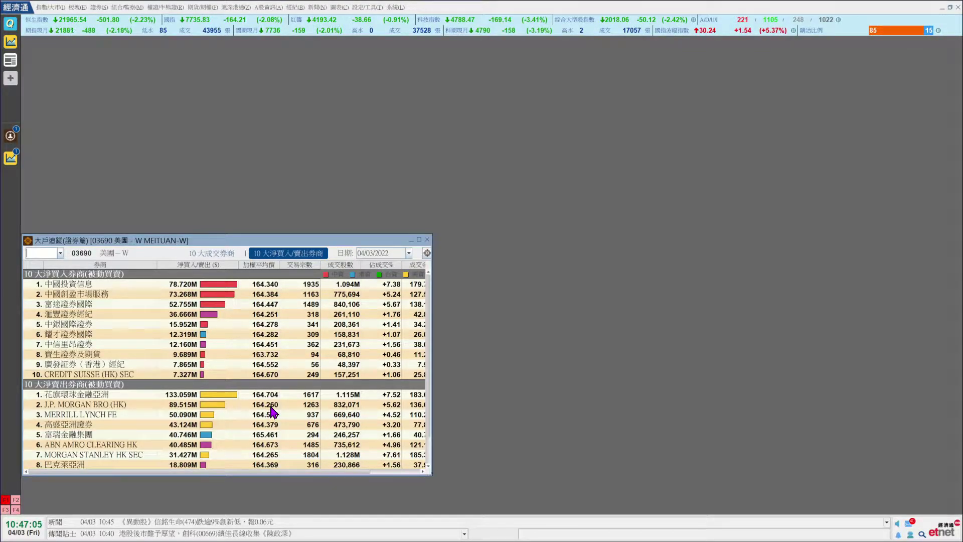
click(425, 240)
Restore the minimized 03690 Meituan monthly chart and turn on its cursor for reading individual candles
mouse_move(11, 136)
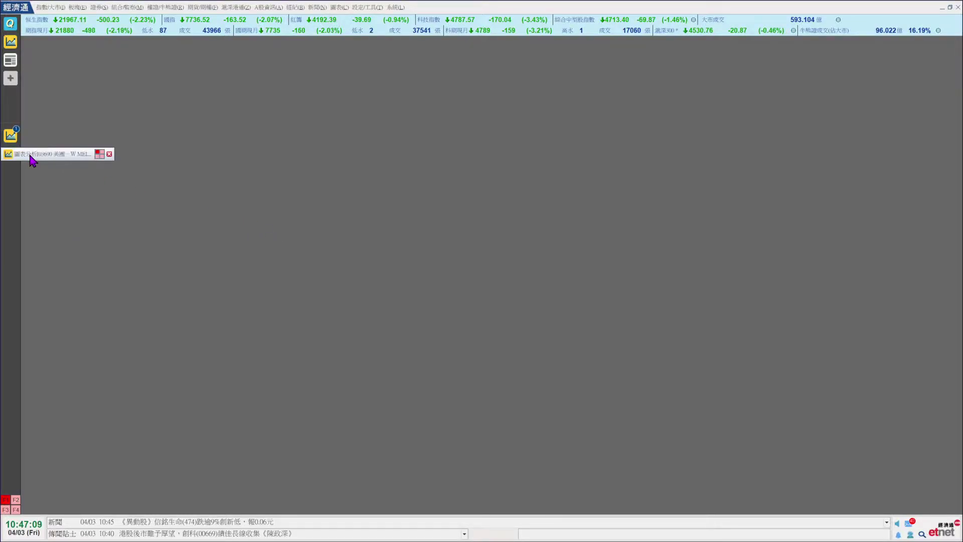
click(96, 153)
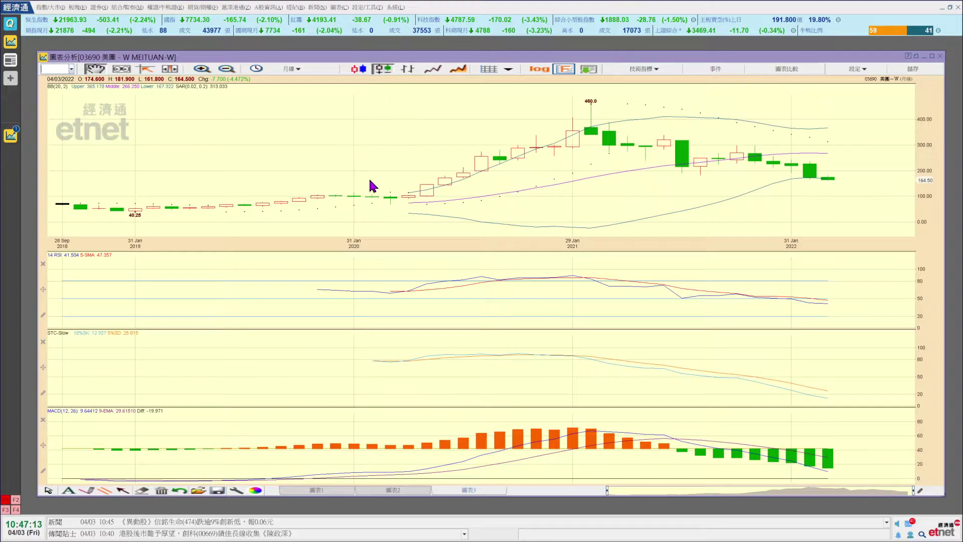
click(122, 70)
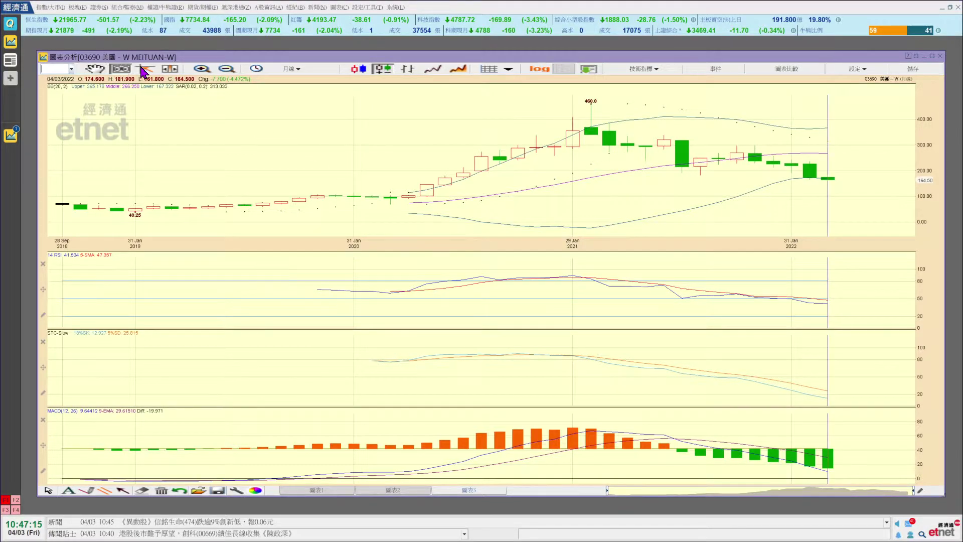
Compare the open, high, low and close of the monthly candles from December 2020 to March 2021 around the chart's peak
click(585, 147)
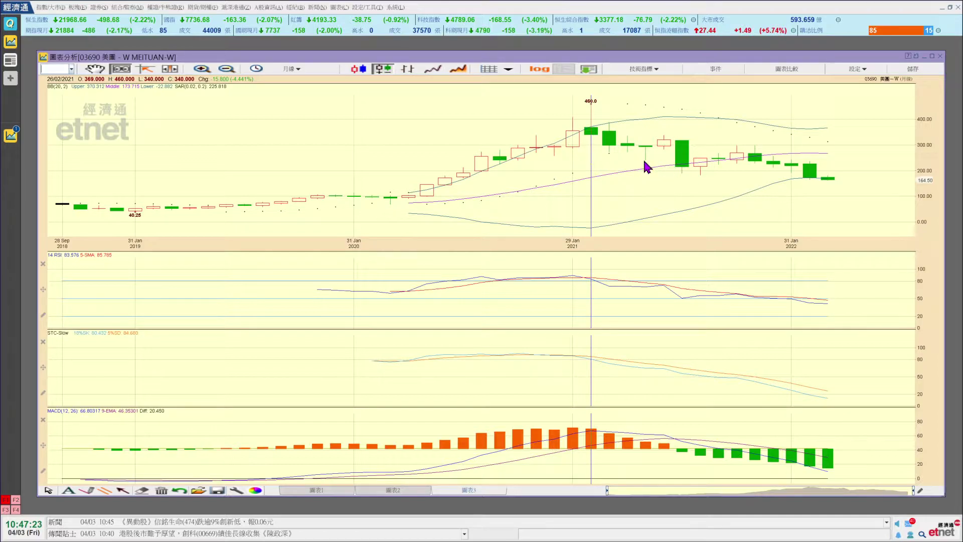
click(559, 148)
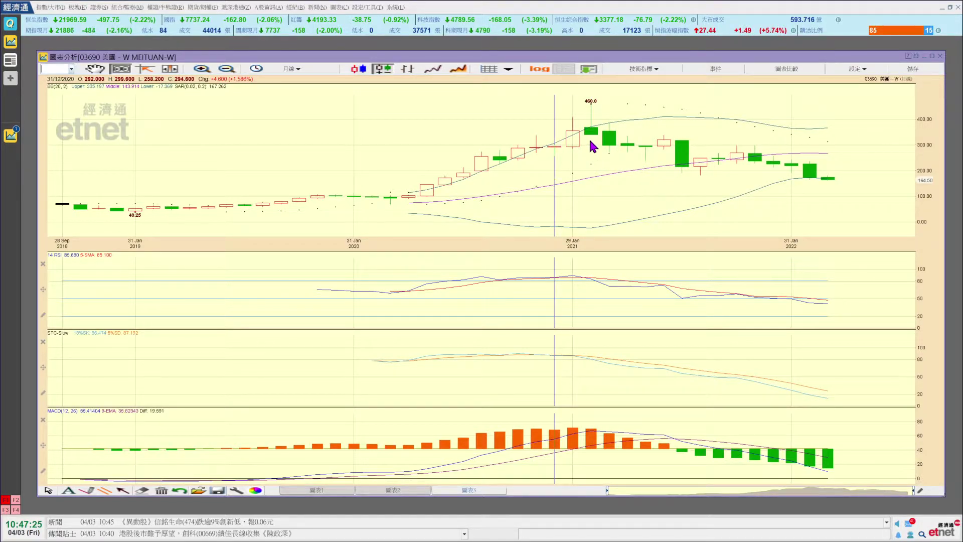
click(591, 142)
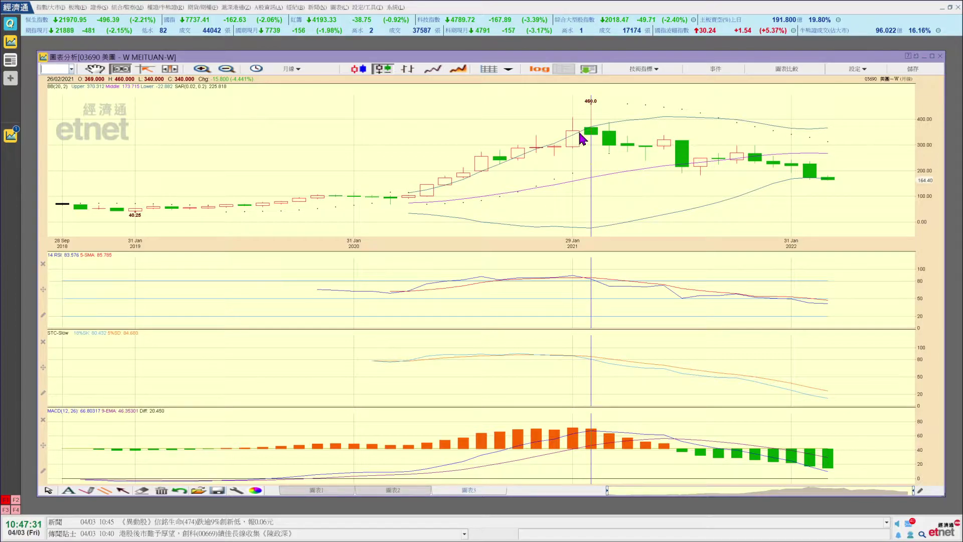
click(612, 143)
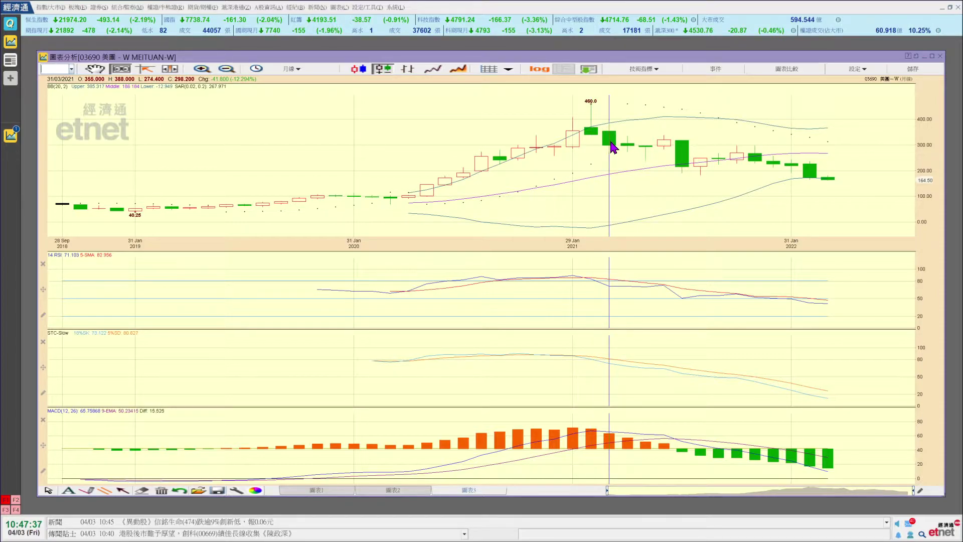
click(573, 143)
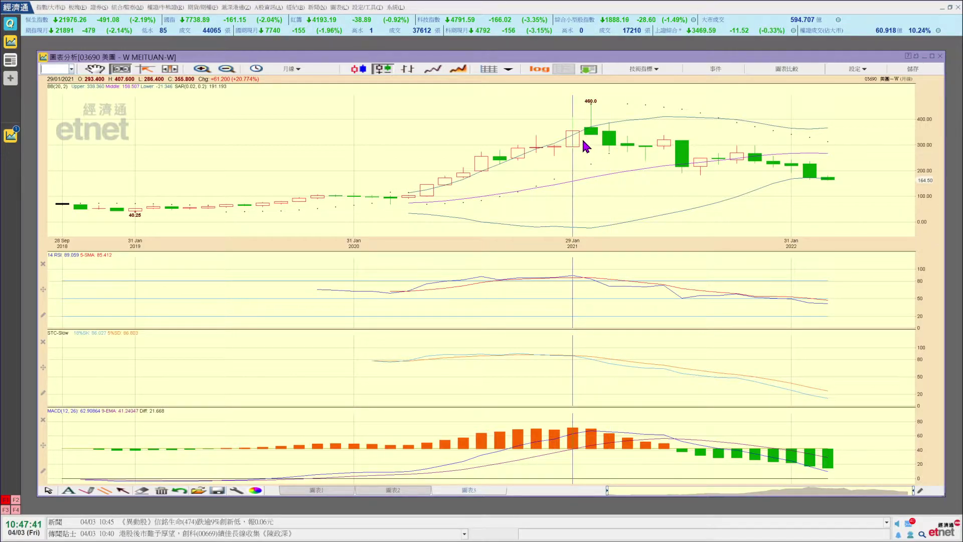
click(608, 141)
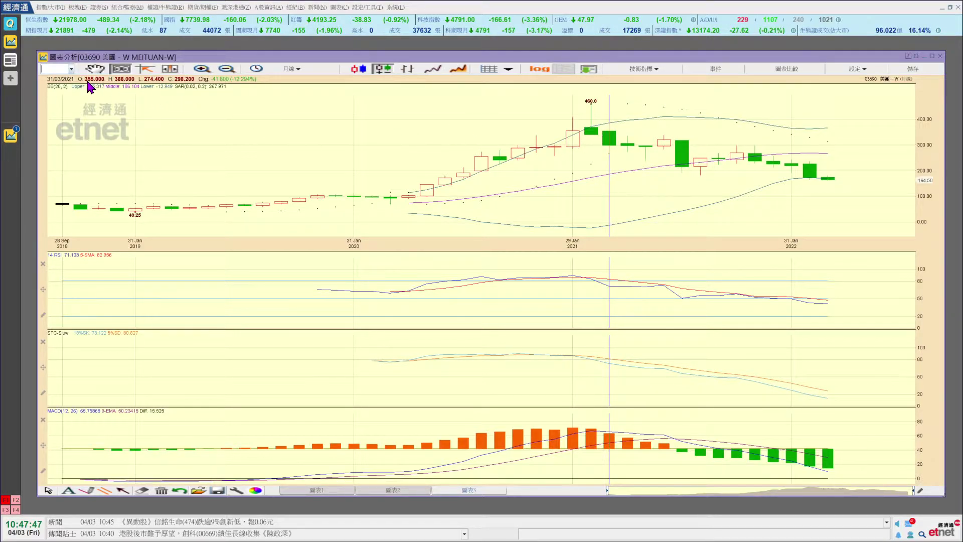
click(573, 147)
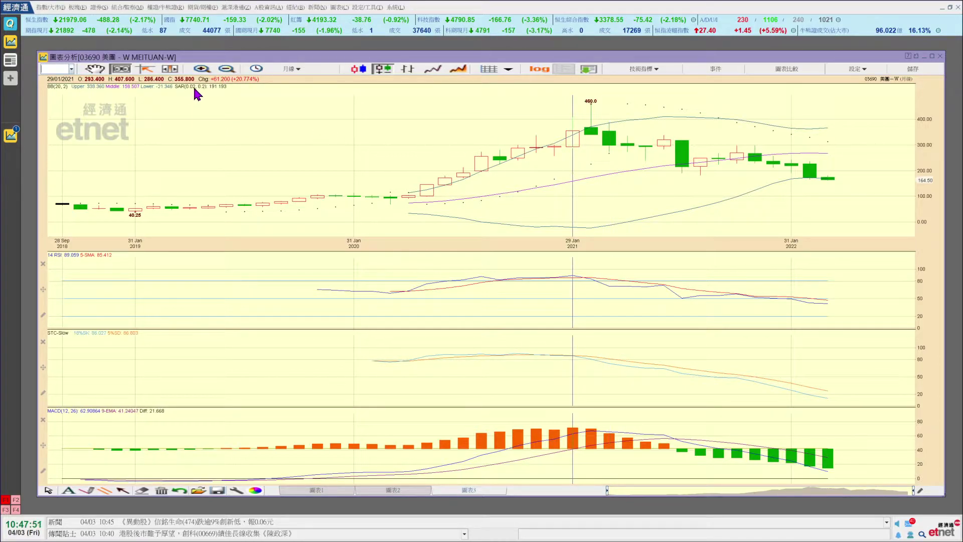
click(608, 152)
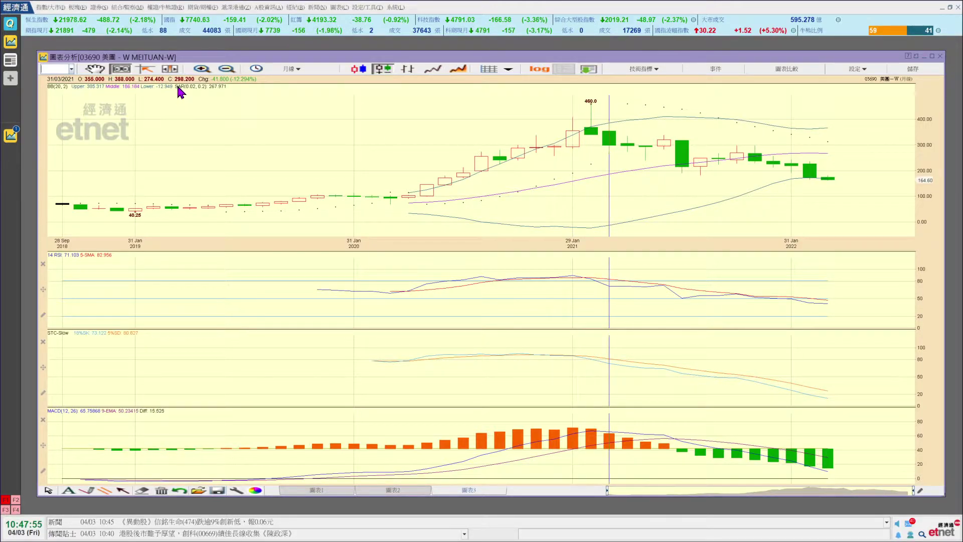
click(574, 155)
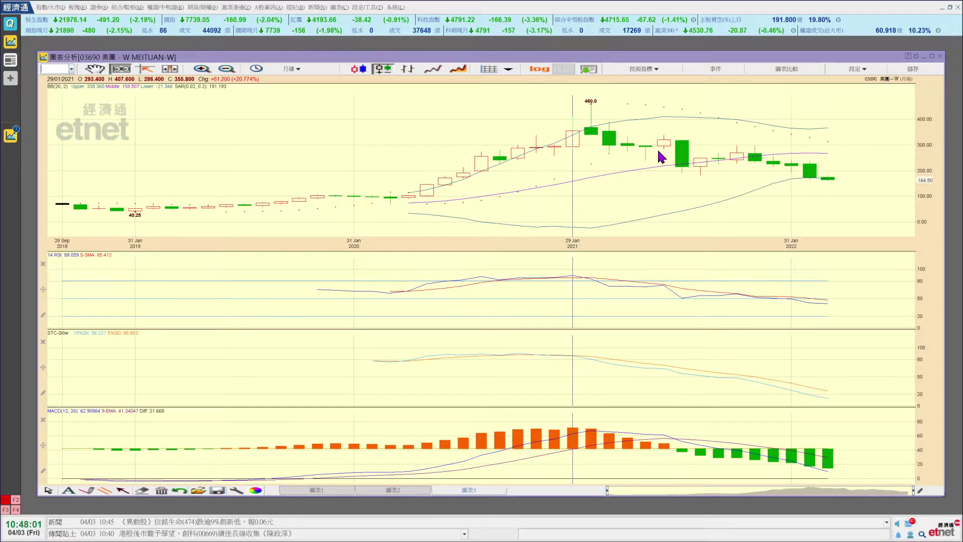
Examine the monthly candles from July 2021 to March 2022, comparing the August 2021 low with the February 2022 candle
click(684, 186)
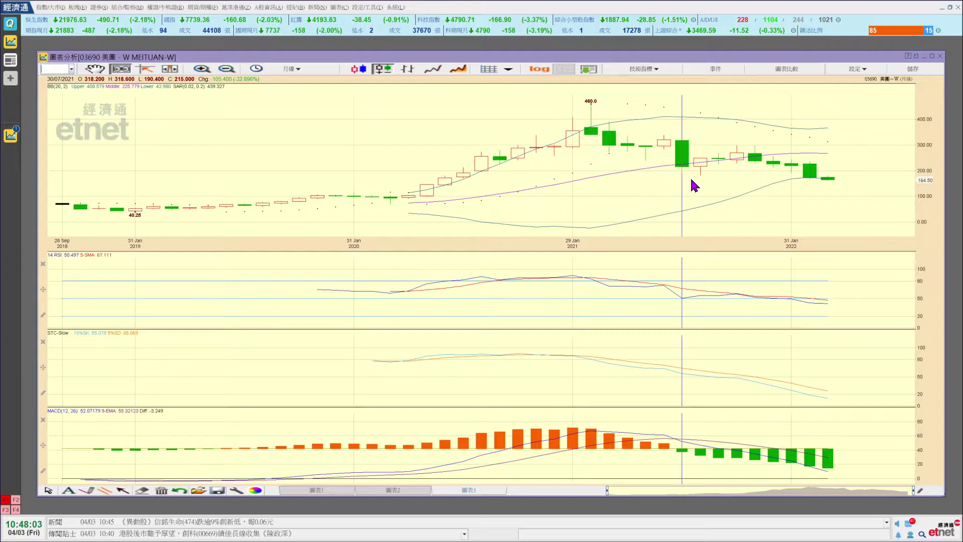
click(698, 180)
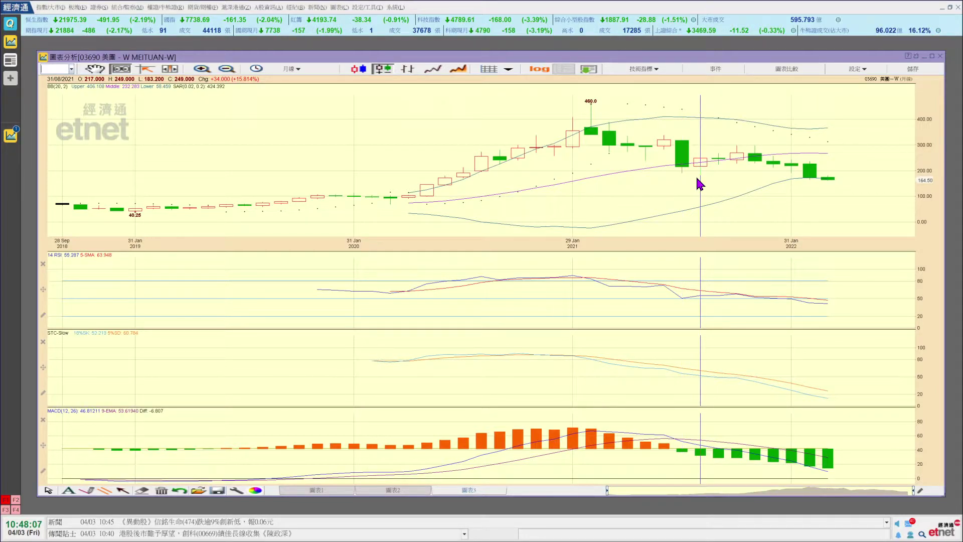
click(737, 167)
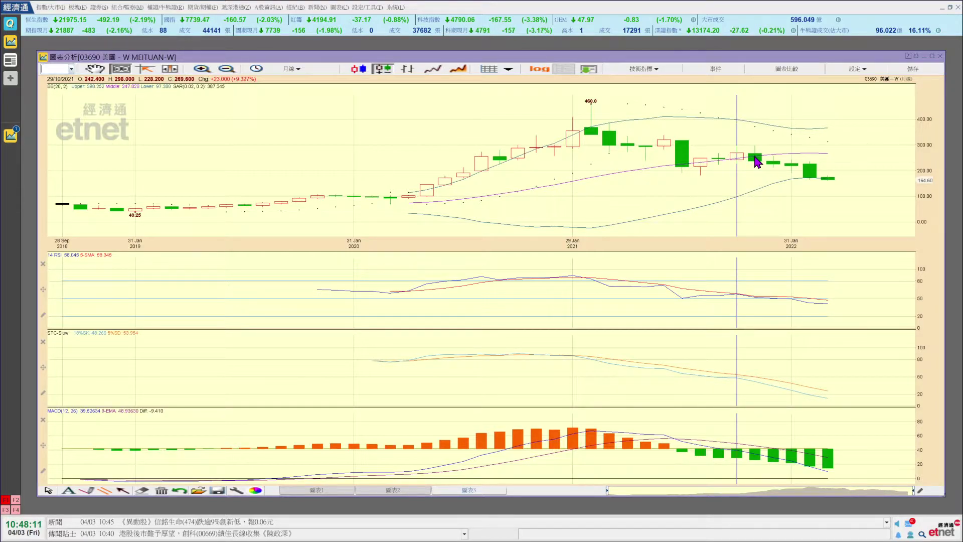
click(757, 160)
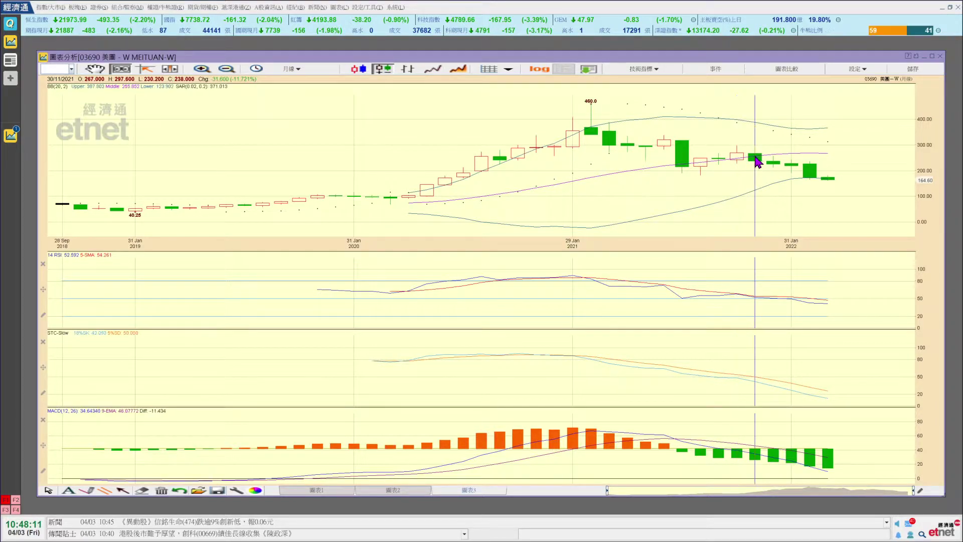
click(810, 184)
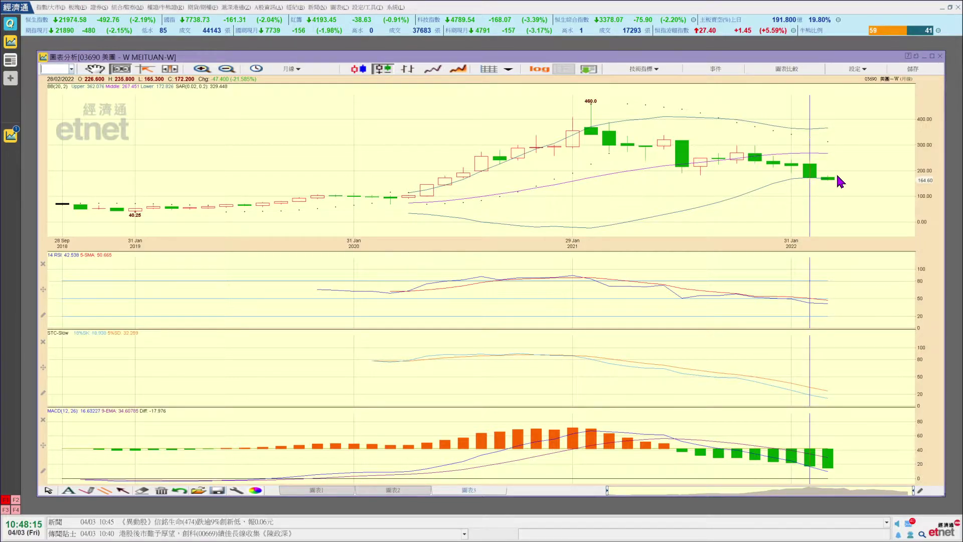
click(702, 181)
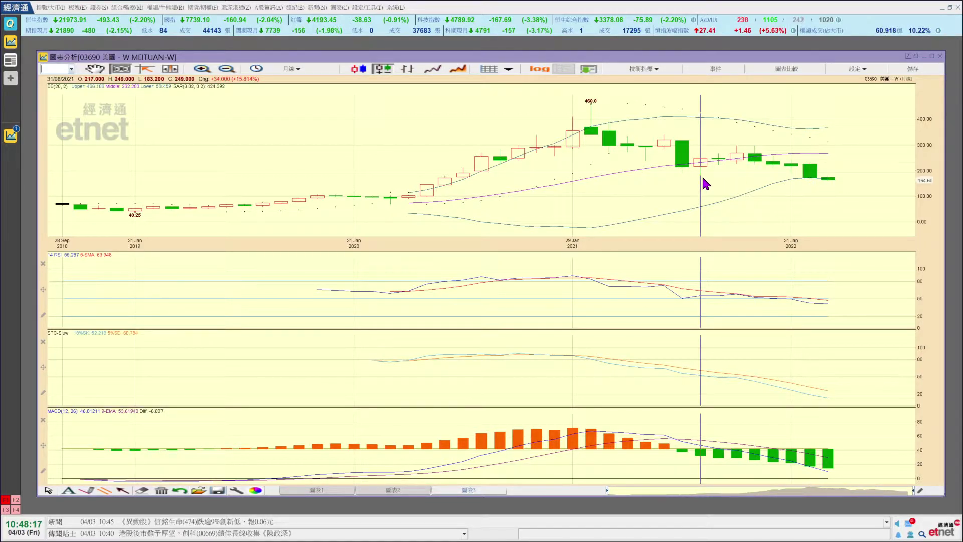
click(814, 187)
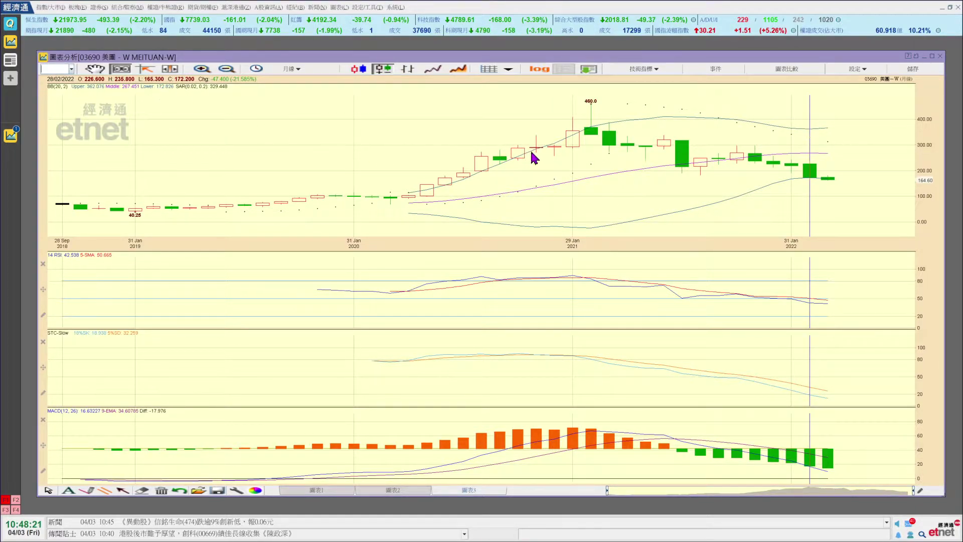
click(701, 182)
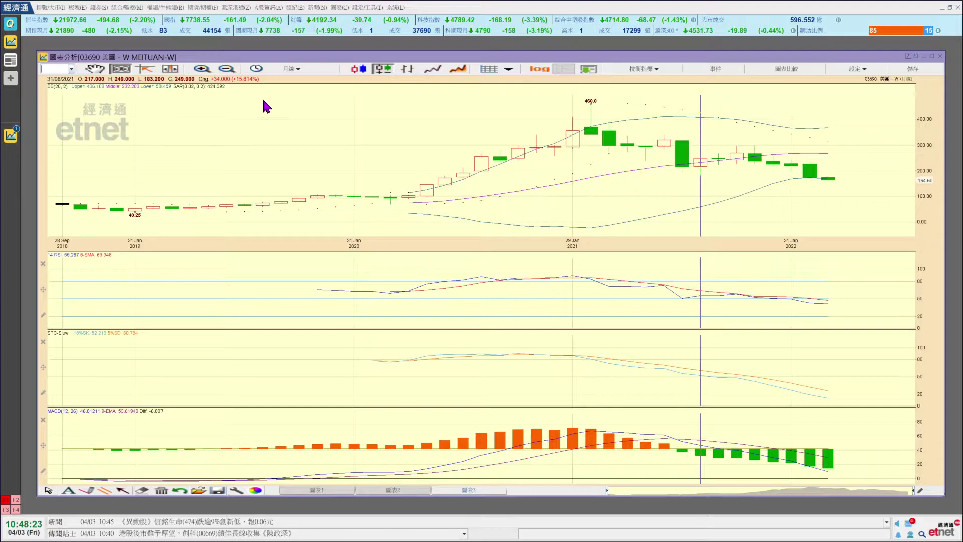
click(862, 189)
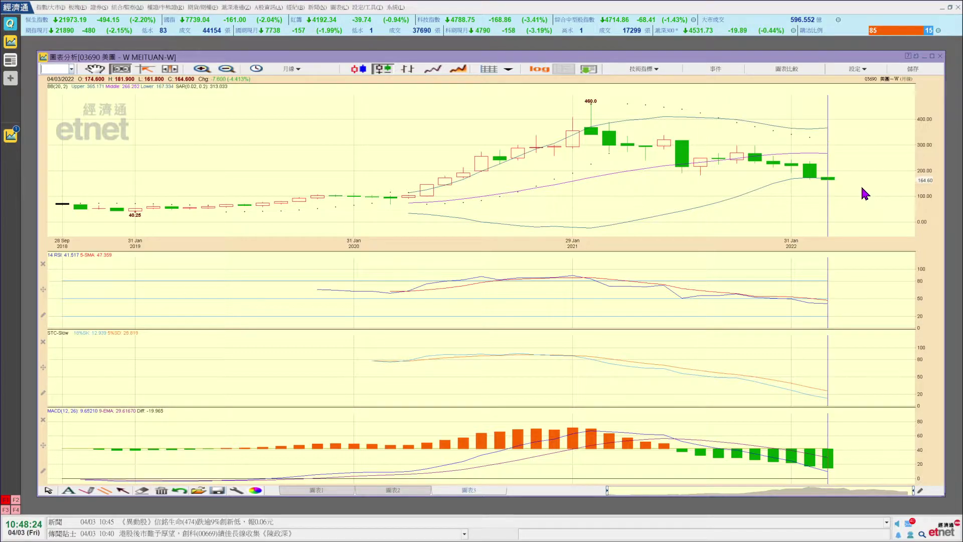
Read the high of the February 2021 peak candle and switch to the Ratios.xlsx workbook in Excel
click(594, 120)
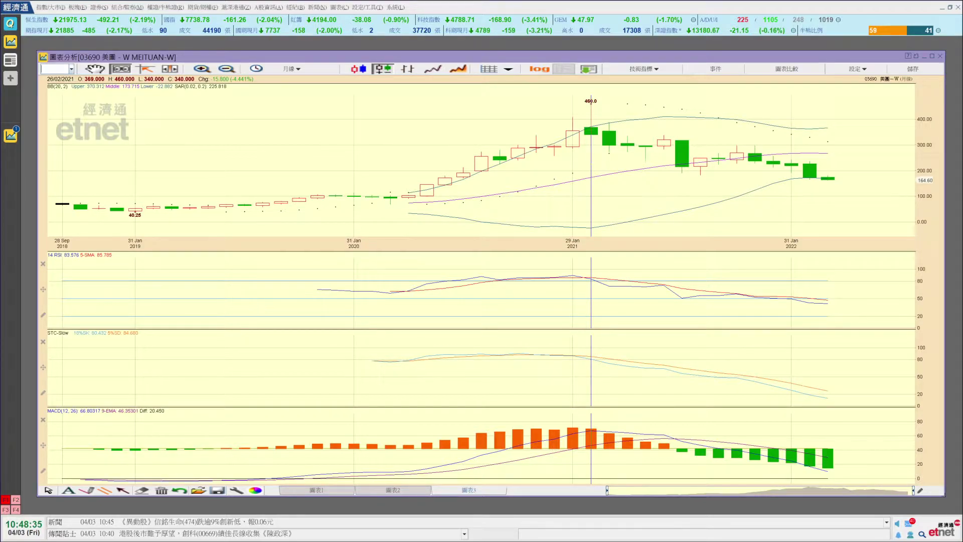
key(alt+Tab)
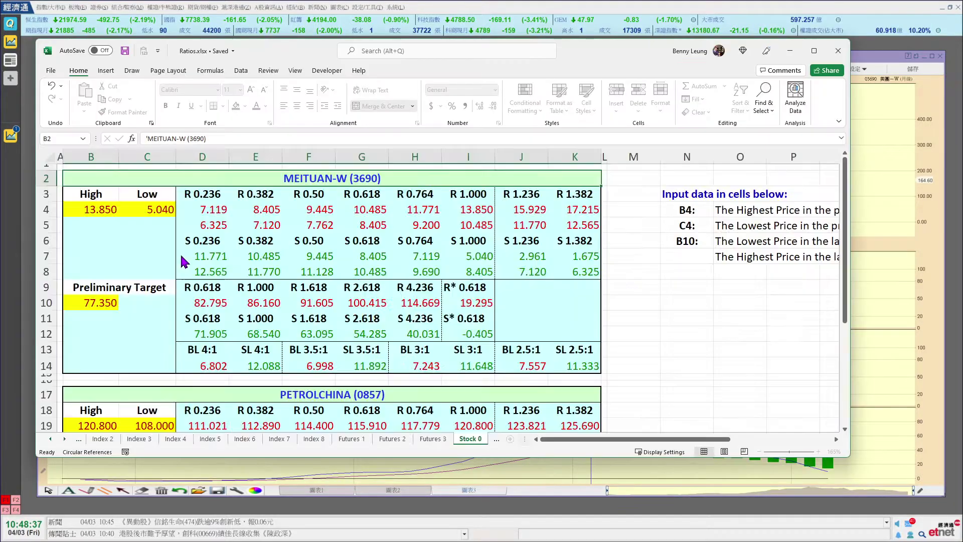
Set Meituan's High in cell B4 to 460
click(93, 211)
text(46)
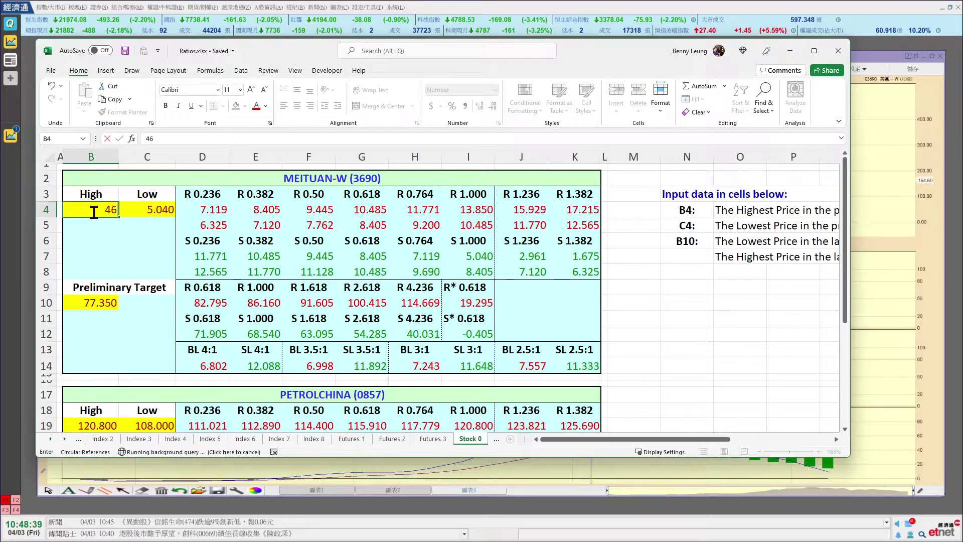
text(0)
key(Return)
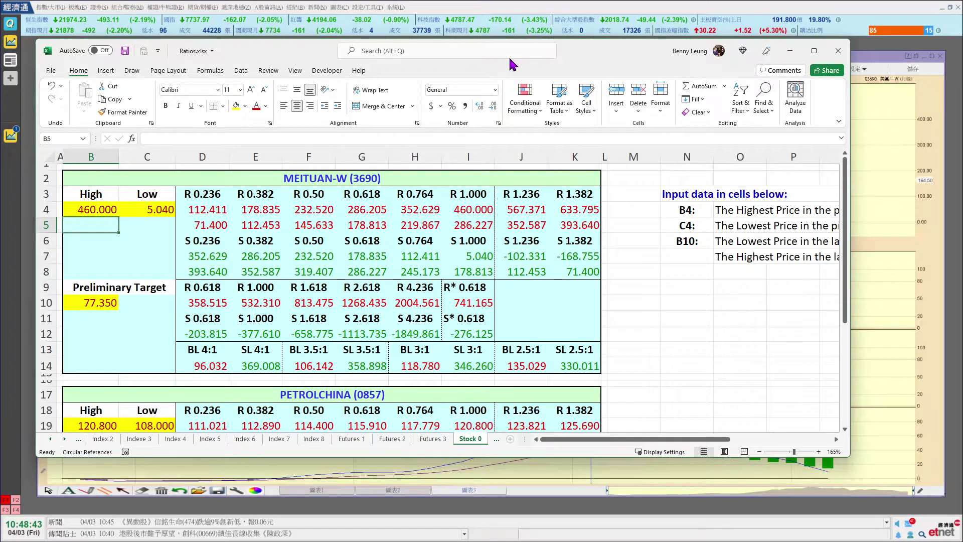
Move the Ratios.xlsx window lower, then narrow and shorten it to uncover the recent candles of the Meituan chart
drag(581, 57, 606, 108)
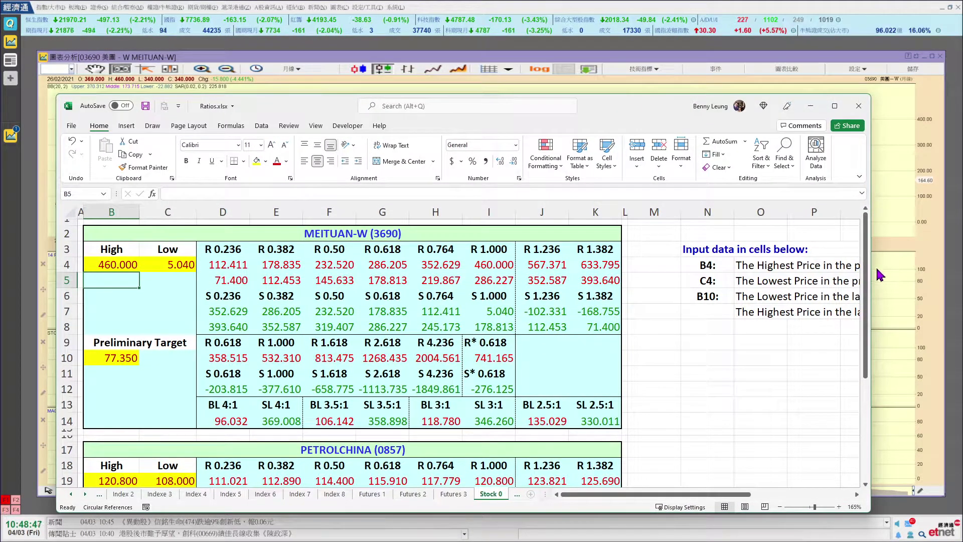
drag(873, 270, 637, 269)
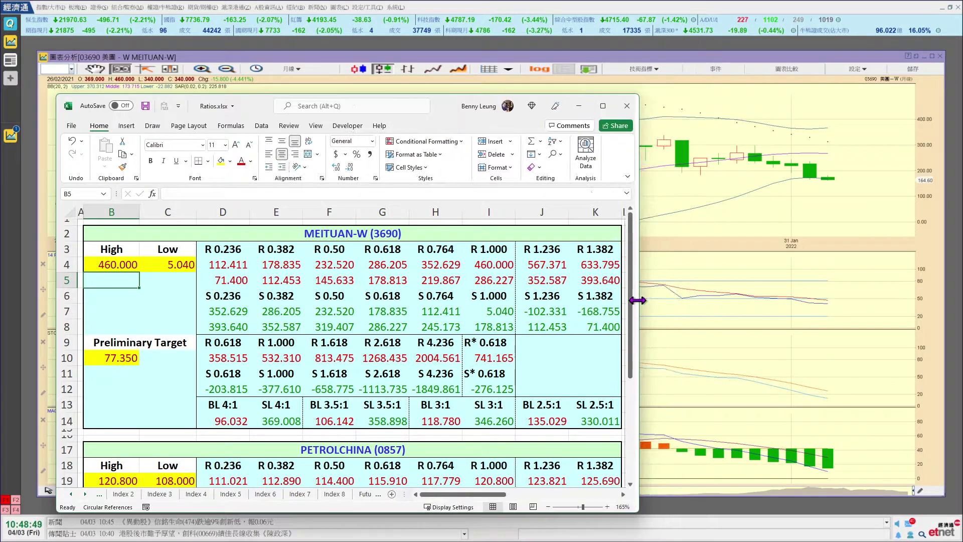
drag(470, 512, 480, 459)
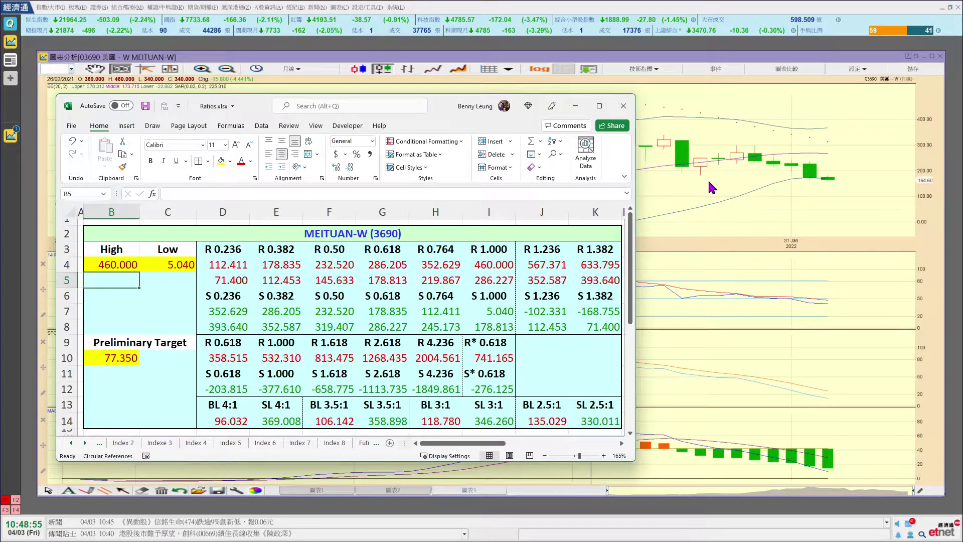
Read the low of the August 2021 candle on the monthly chart and enter 183.2 as Meituan's Low in C4
click(686, 193)
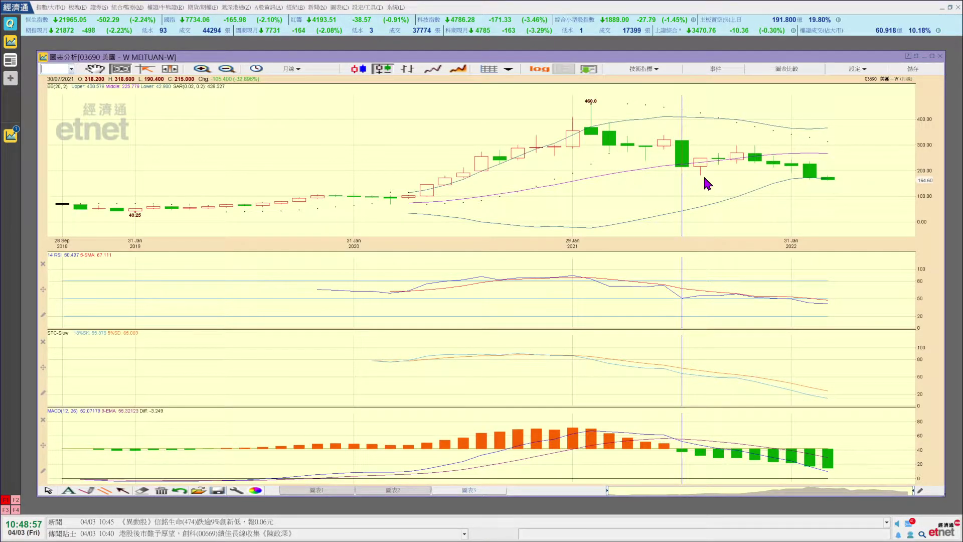
key(Right)
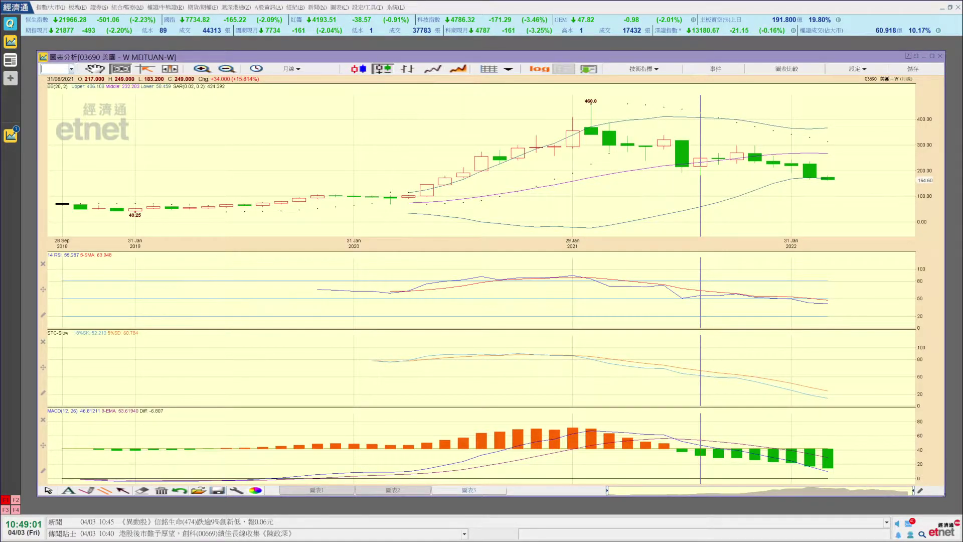
key(alt+Tab)
click(165, 274)
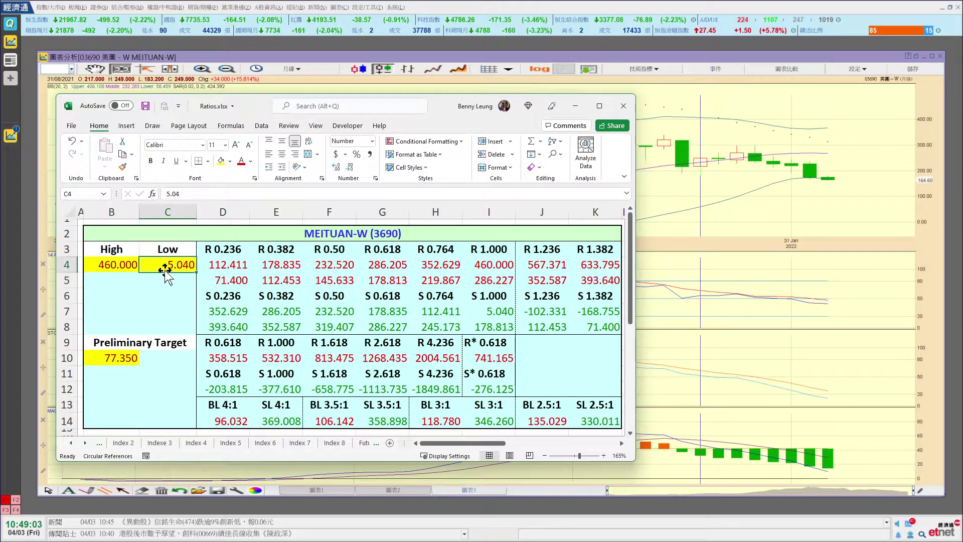
text(183.200)
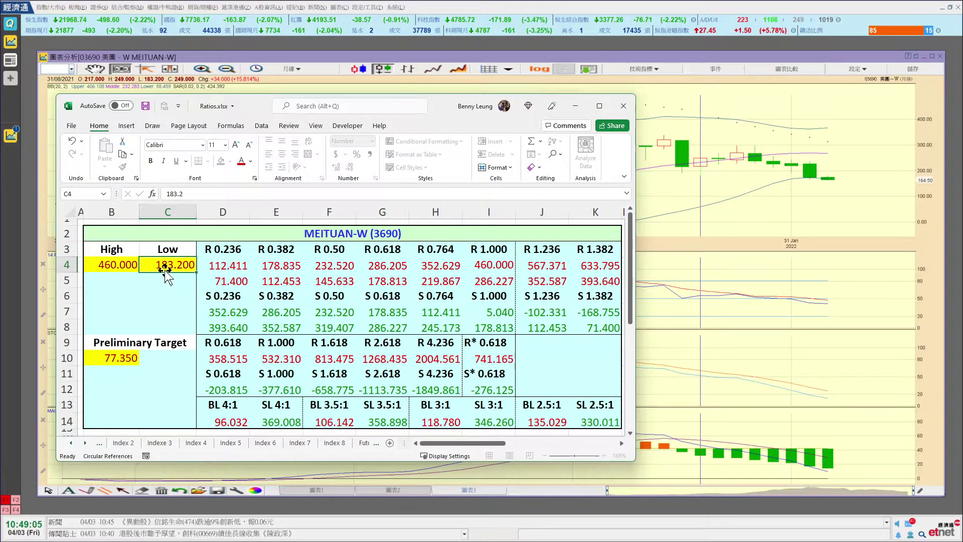
key(Return)
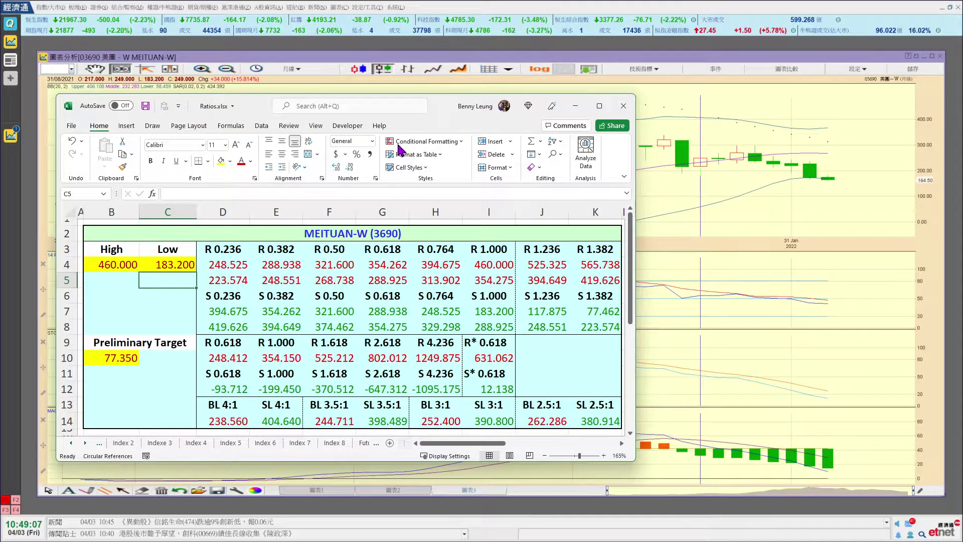
Compare the October and November 2021 highs on the monthly chart and enter 298 as Meituan's preliminary target in B10
click(751, 164)
click(751, 164)
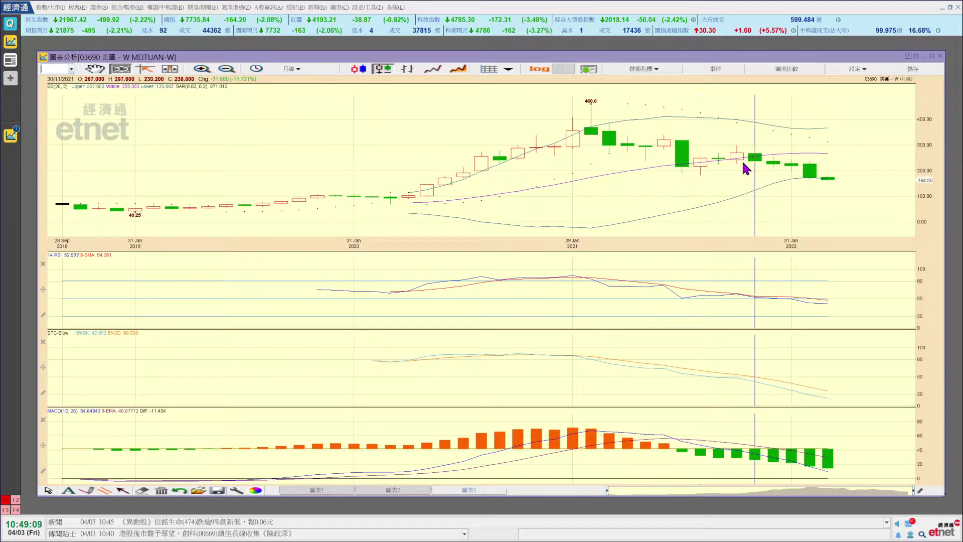
click(743, 165)
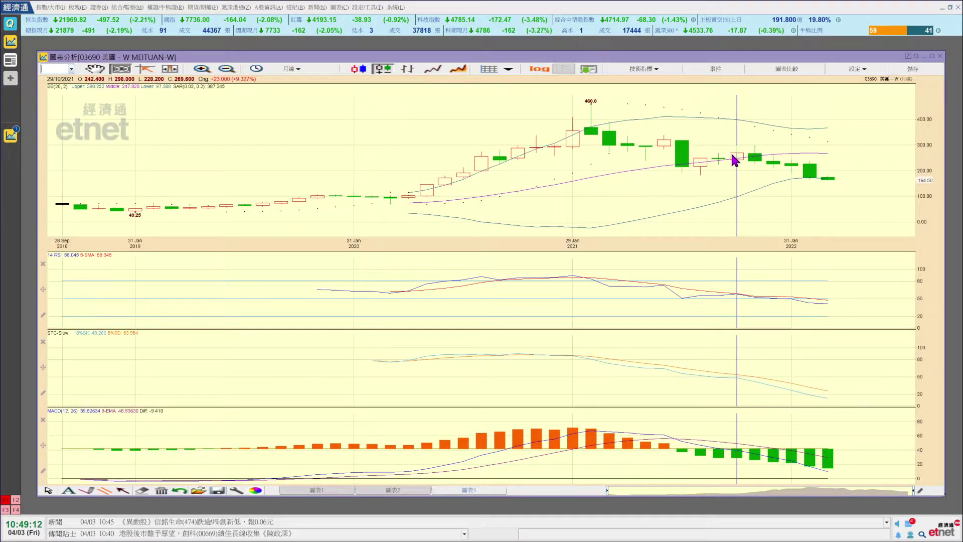
key(Right)
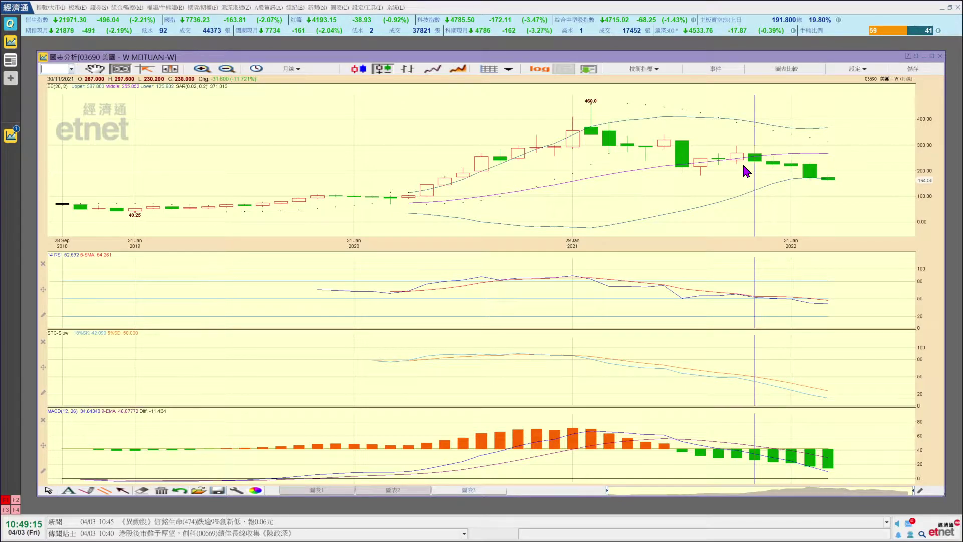
key(Left)
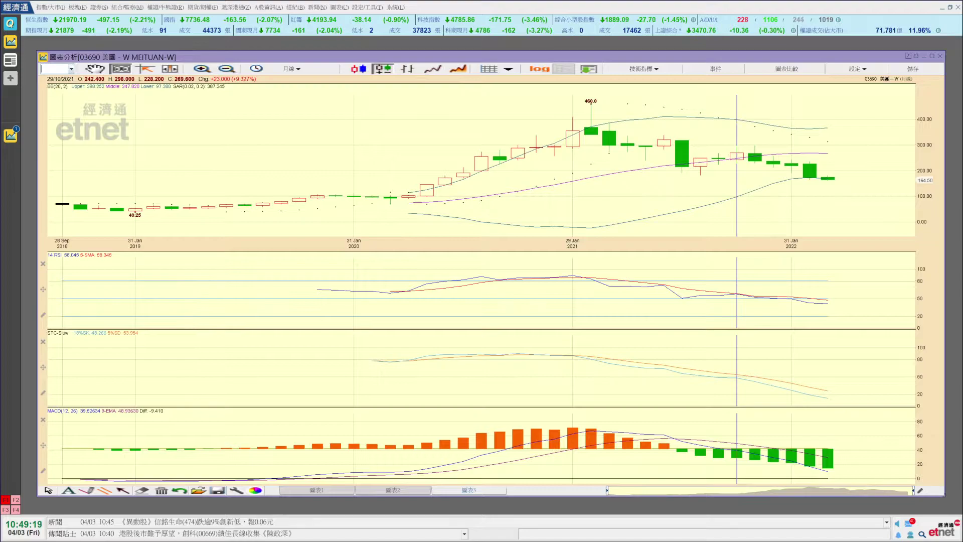
key(alt+Tab)
click(123, 357)
text(2)
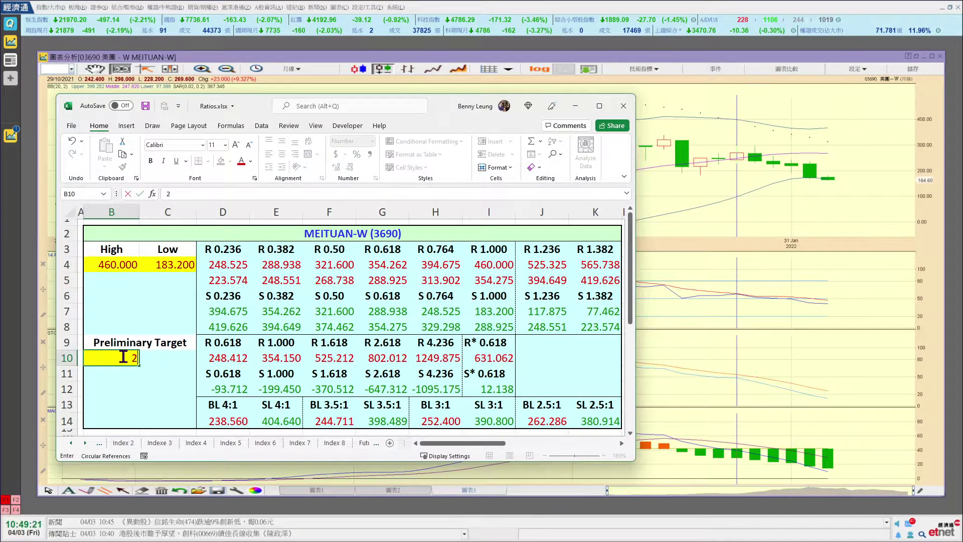
text(98)
key(Return)
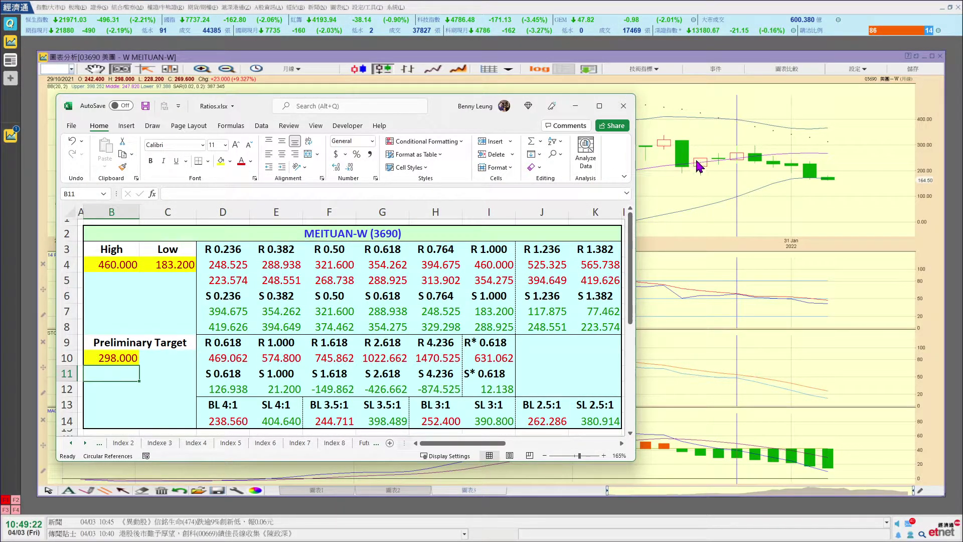
Trace the February, August and October 2021 swing points on the chart and check the S 1.000 and S 0.618 targets in row 12
click(291, 389)
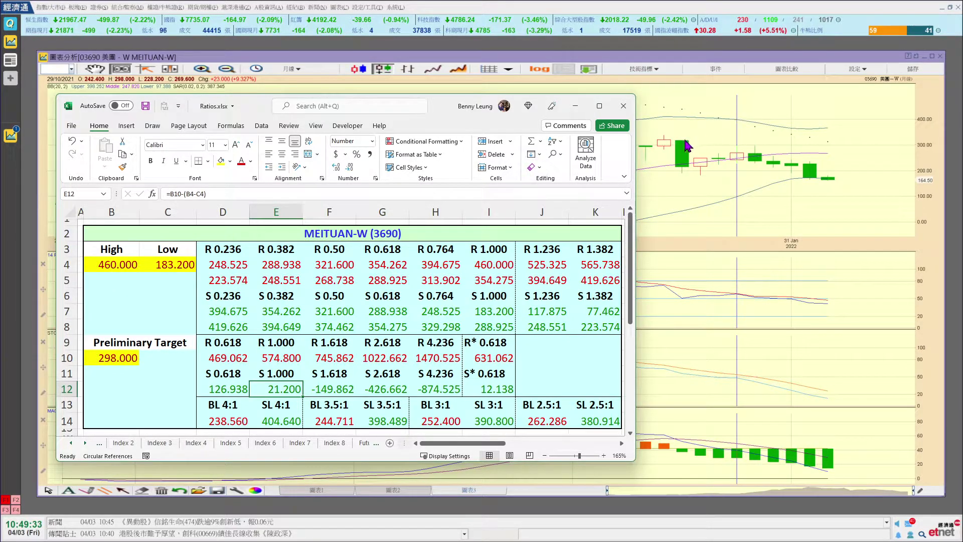
click(669, 146)
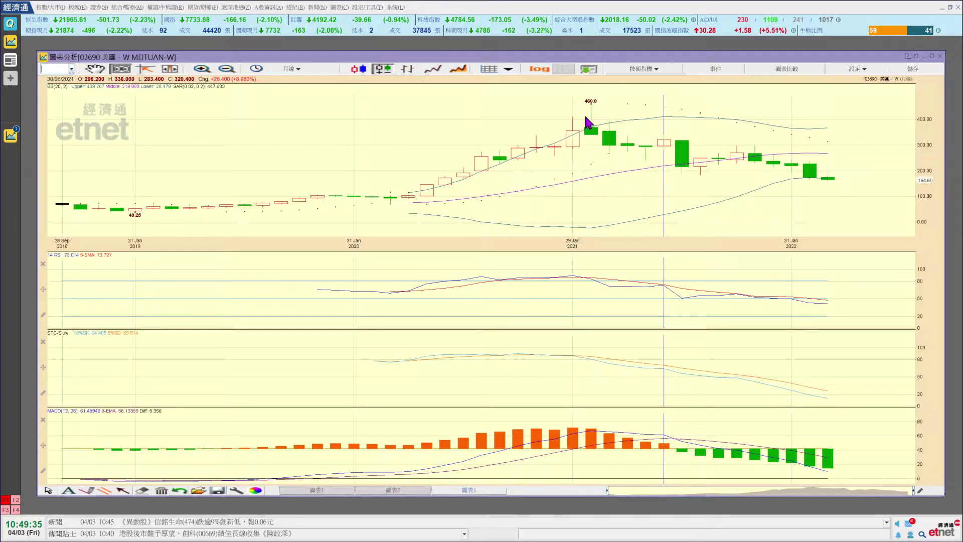
click(587, 118)
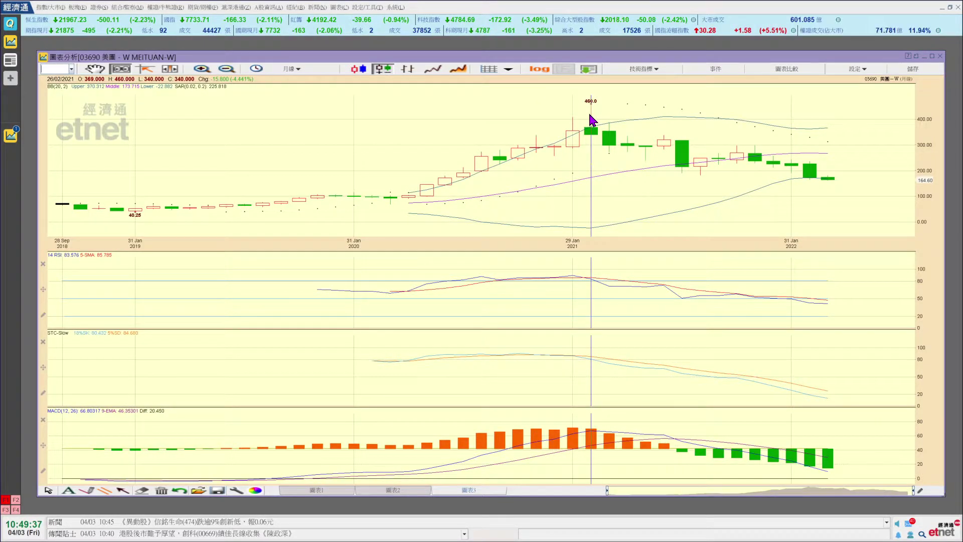
click(706, 187)
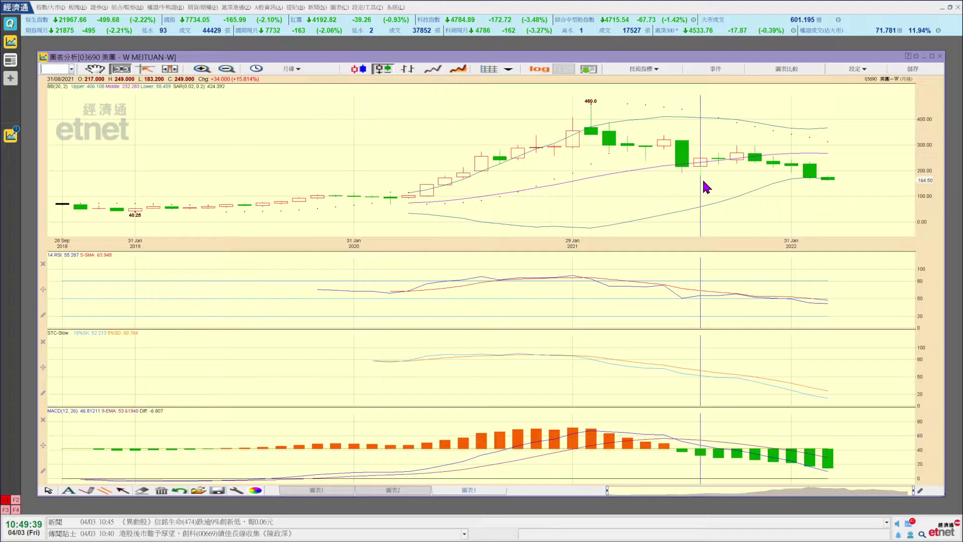
click(755, 170)
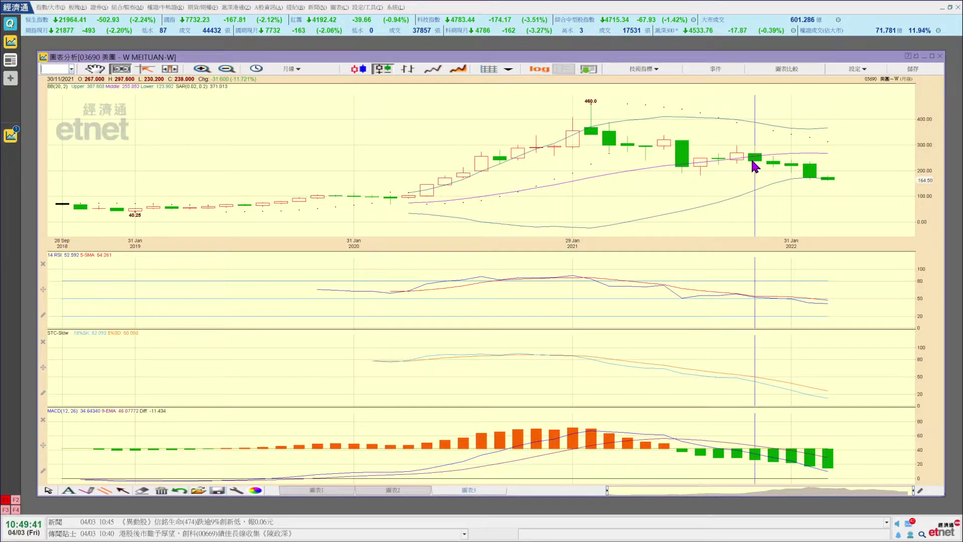
click(737, 181)
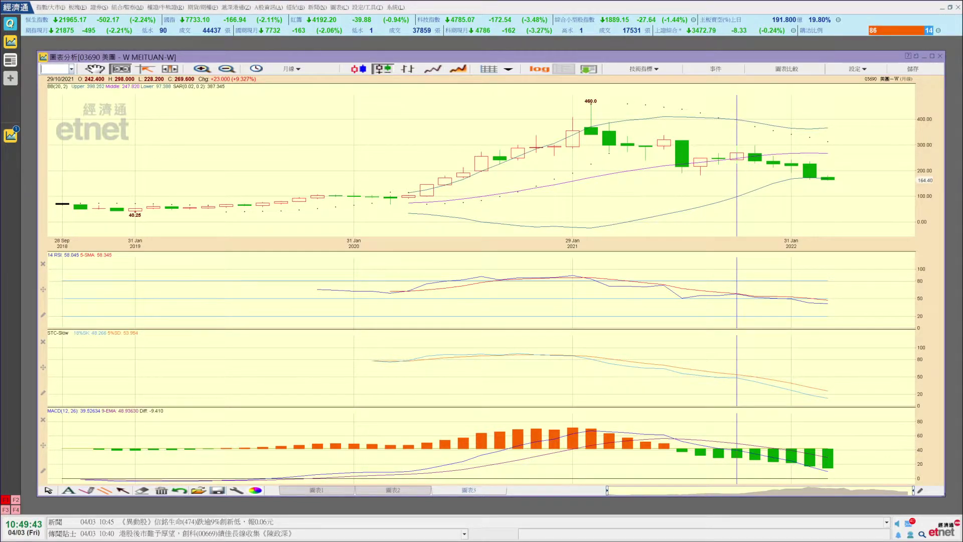
key(alt+Tab)
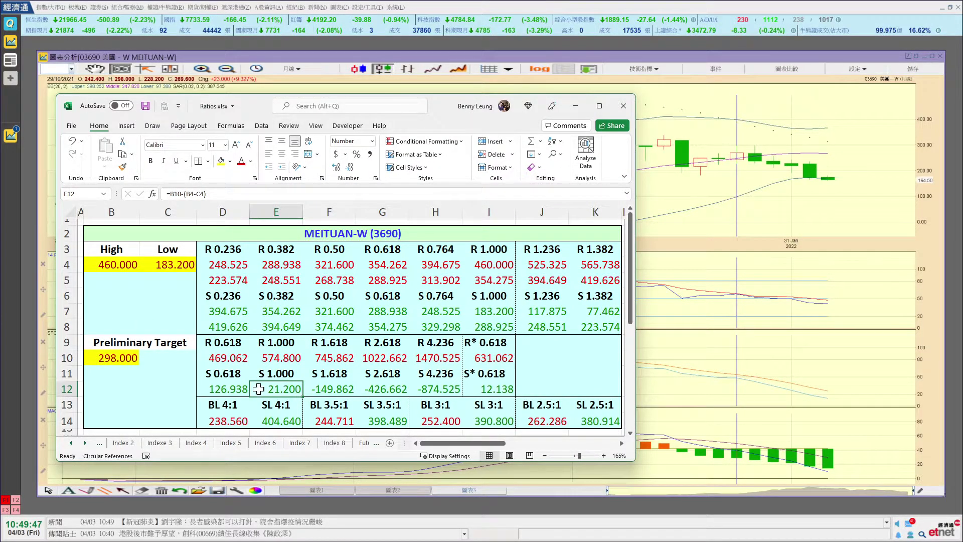
click(237, 389)
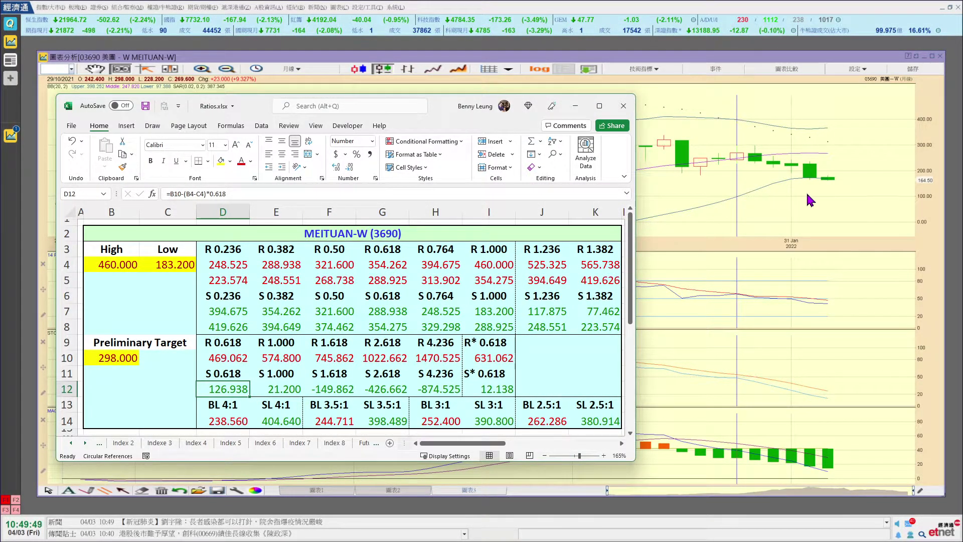
Compare the March 2022 candle with the July and August 2021 lows and return to the S 0.618 target in Ratios.xlsx
key(alt+Tab)
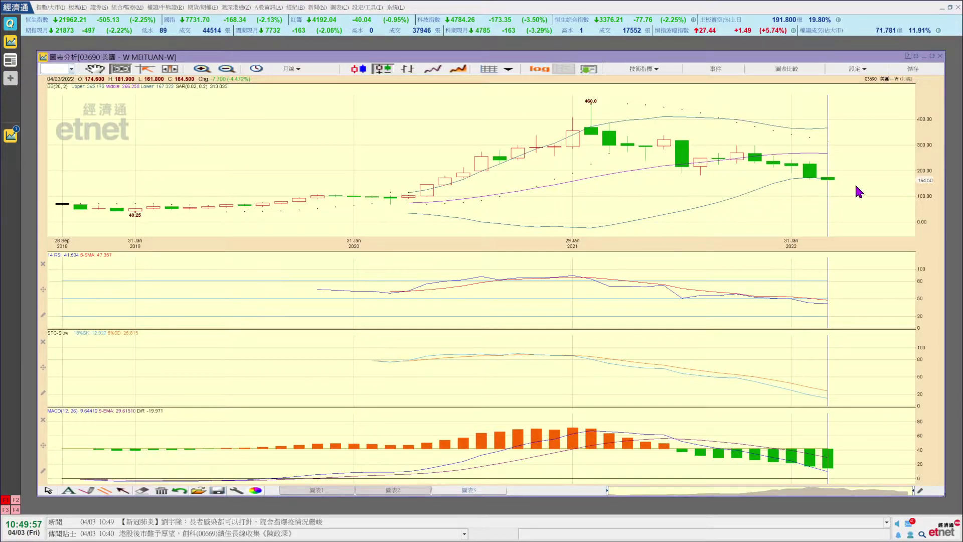
click(701, 184)
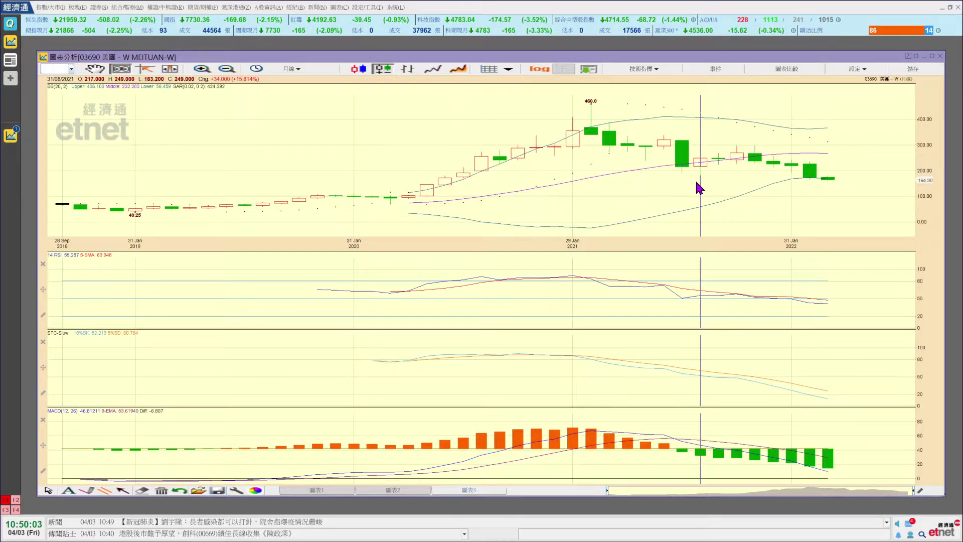
click(684, 194)
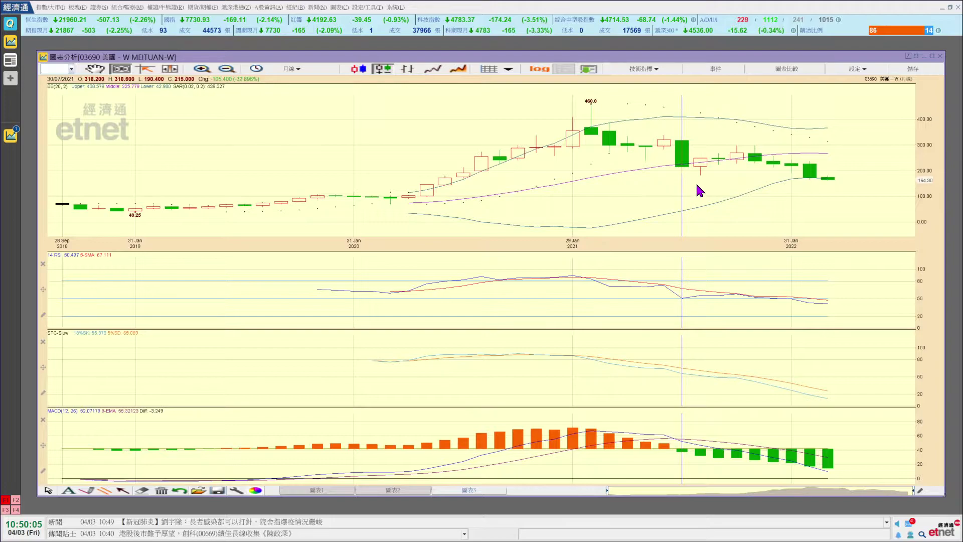
click(697, 184)
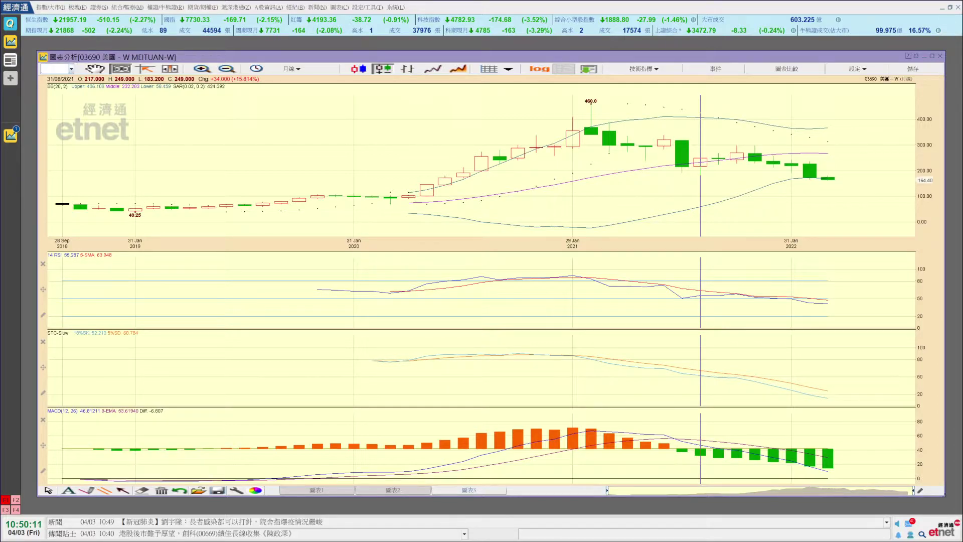
key(alt+Tab)
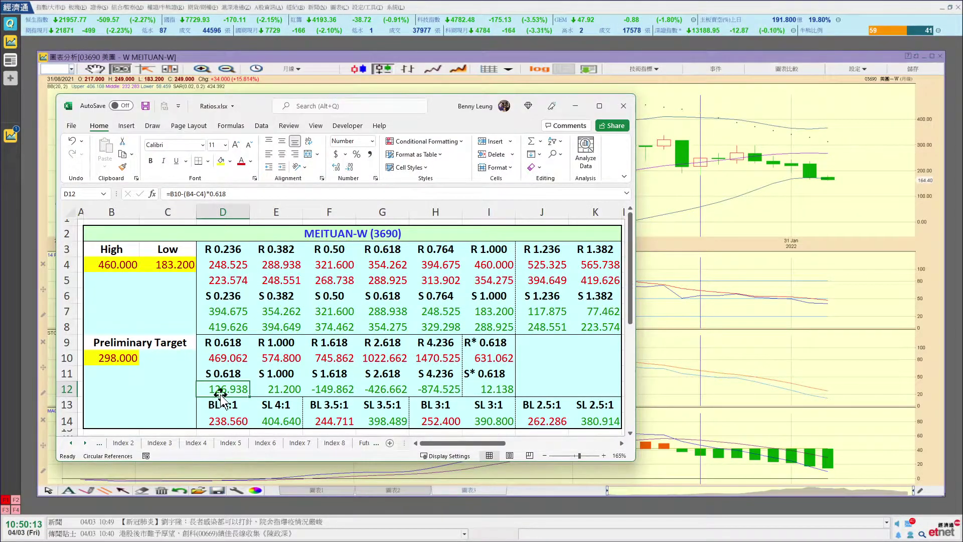
Read the January 2019 low on the monthly chart, set Meituan's Low to 40.25 and inspect the S 0.618 retracement in G7
click(266, 60)
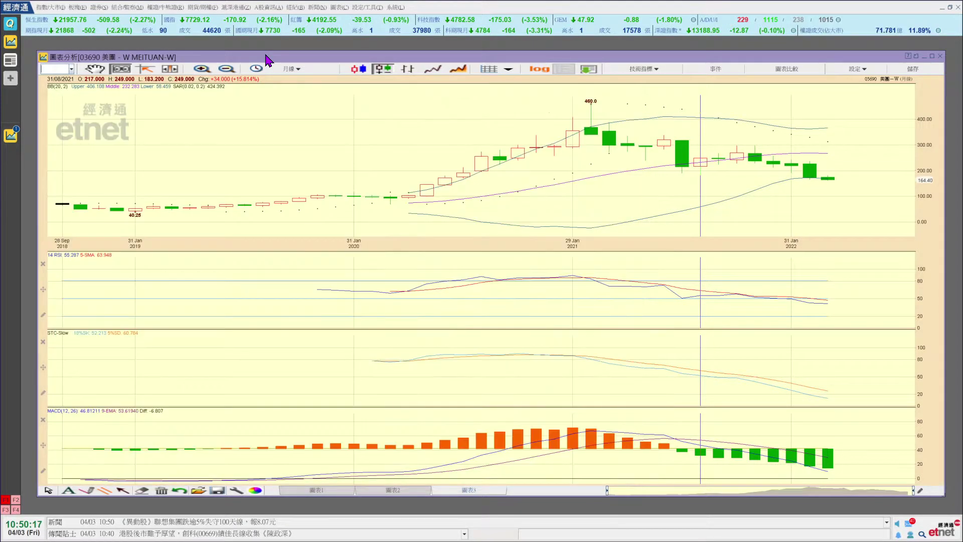
click(135, 219)
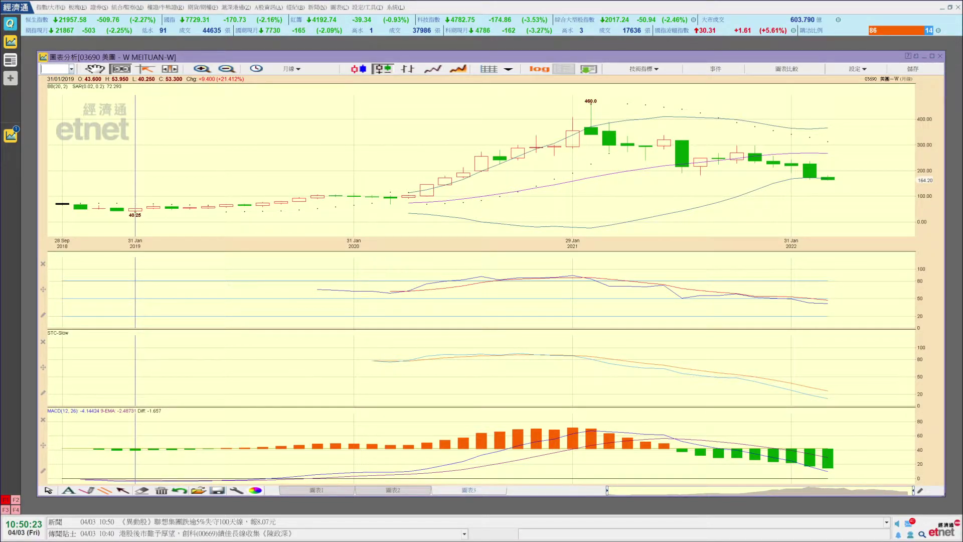
key(alt+Tab)
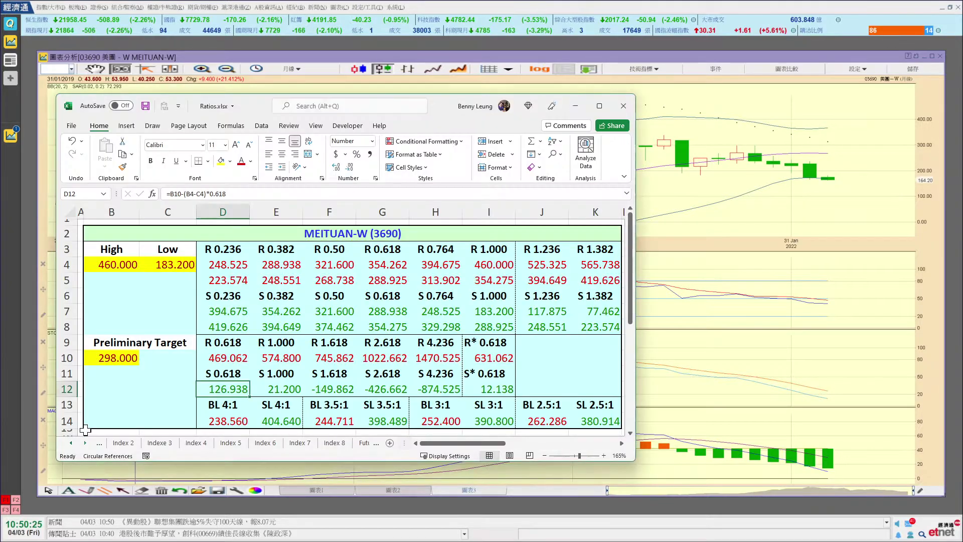
click(164, 265)
text(40.25)
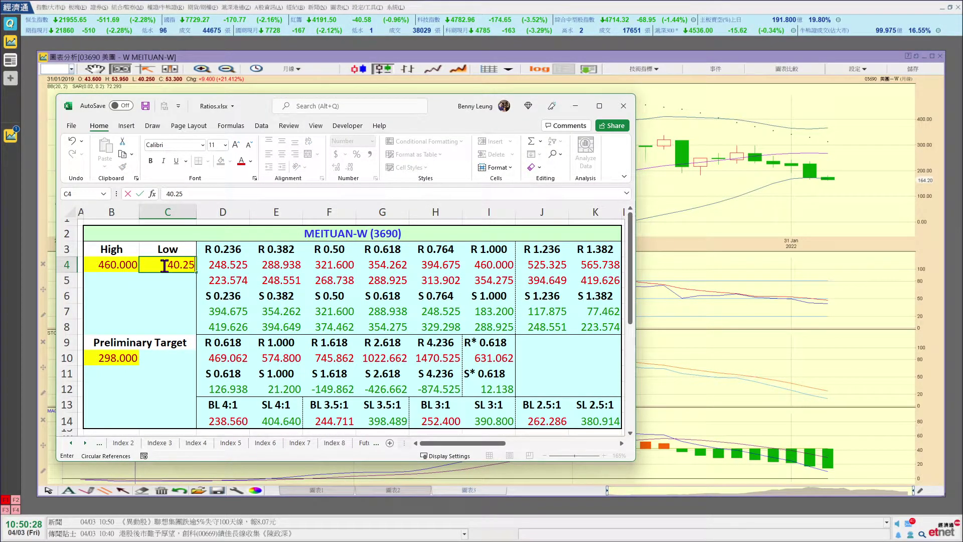
key(Return)
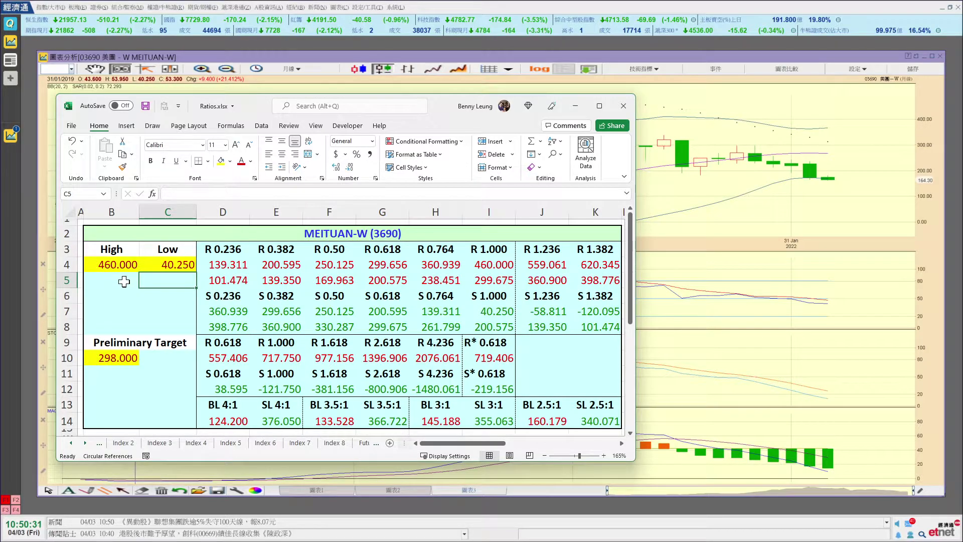
click(394, 314)
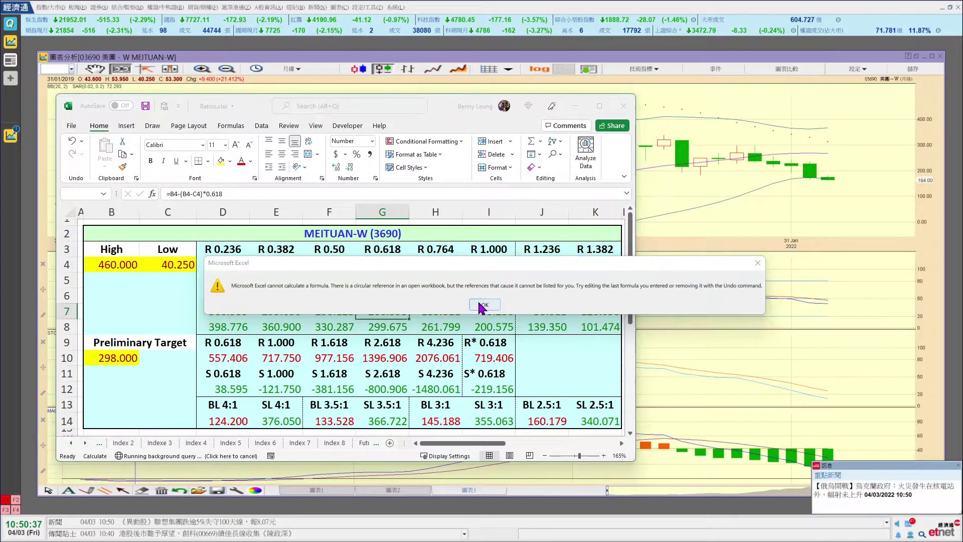
Dismiss the circular reference warning and compare the S 0.618 retracement with the August, October and November 2021 monthly candles
click(482, 305)
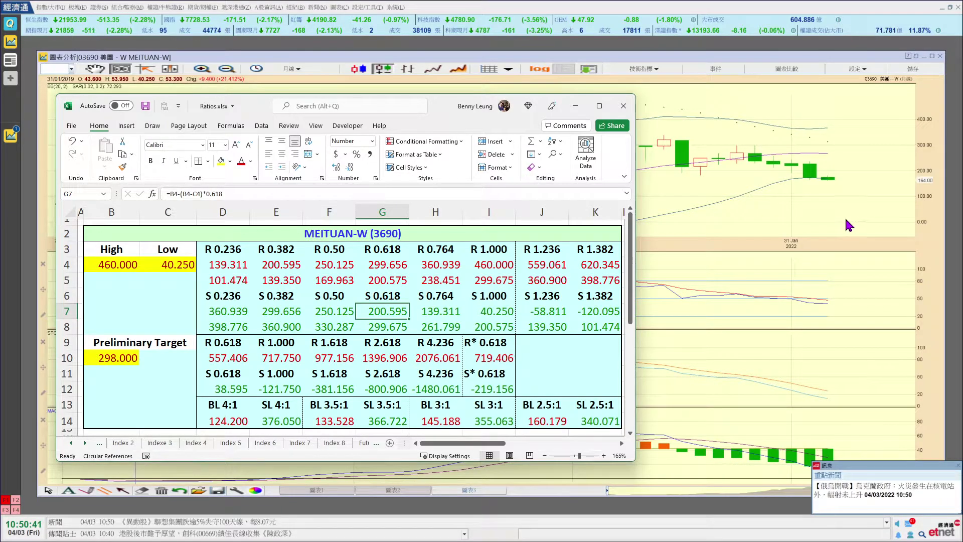
click(845, 194)
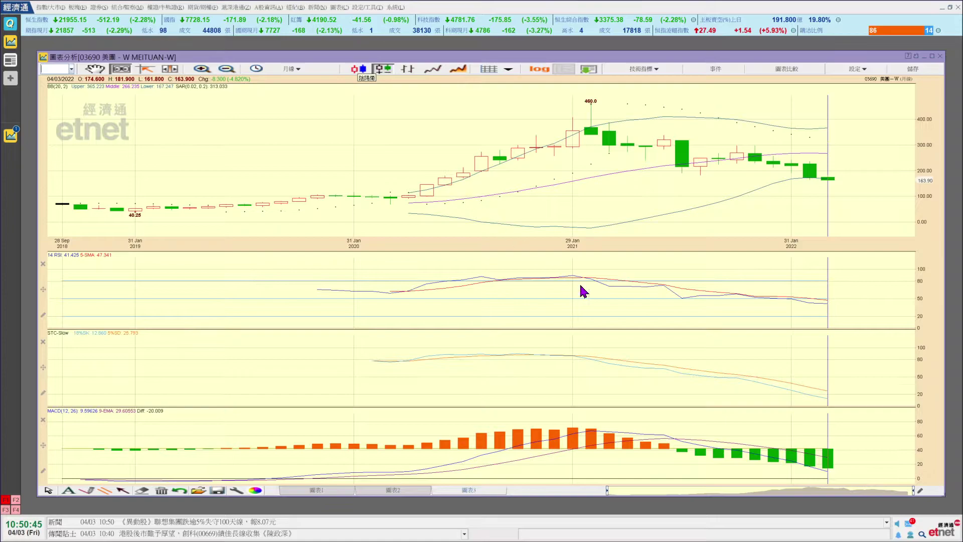
click(699, 190)
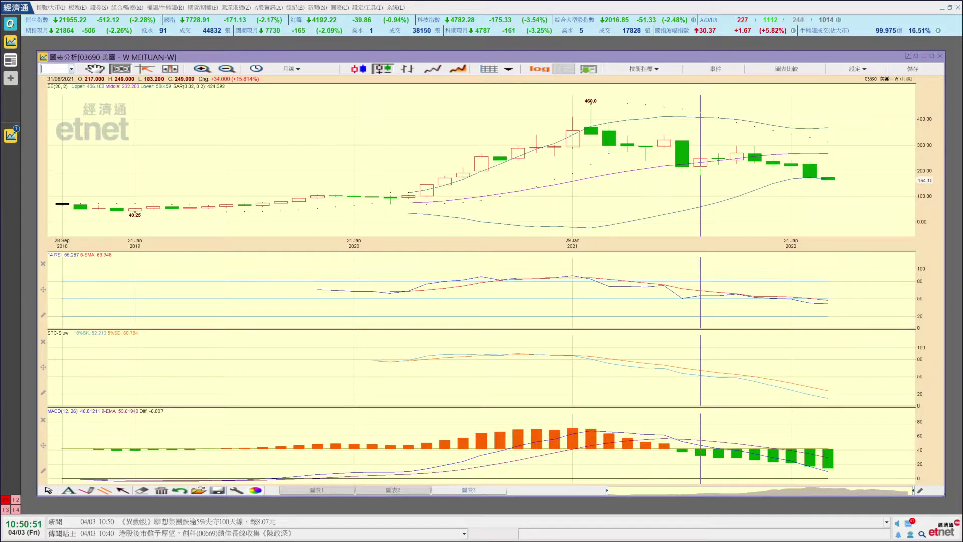
key(alt+Tab)
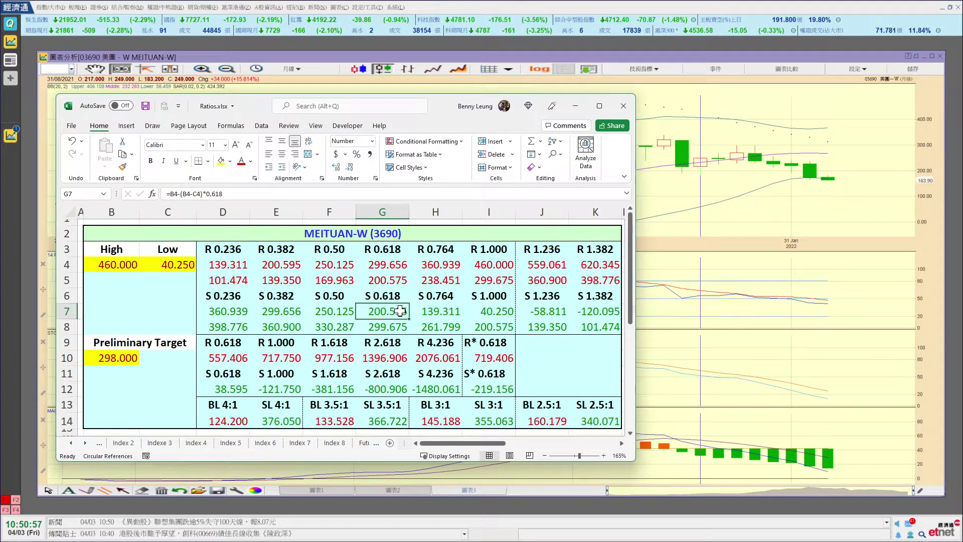
click(722, 185)
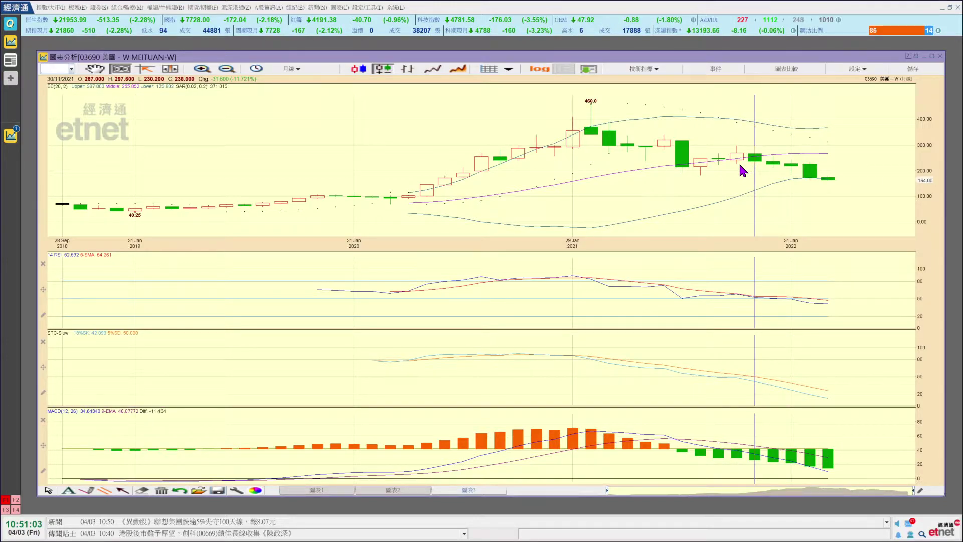
click(742, 169)
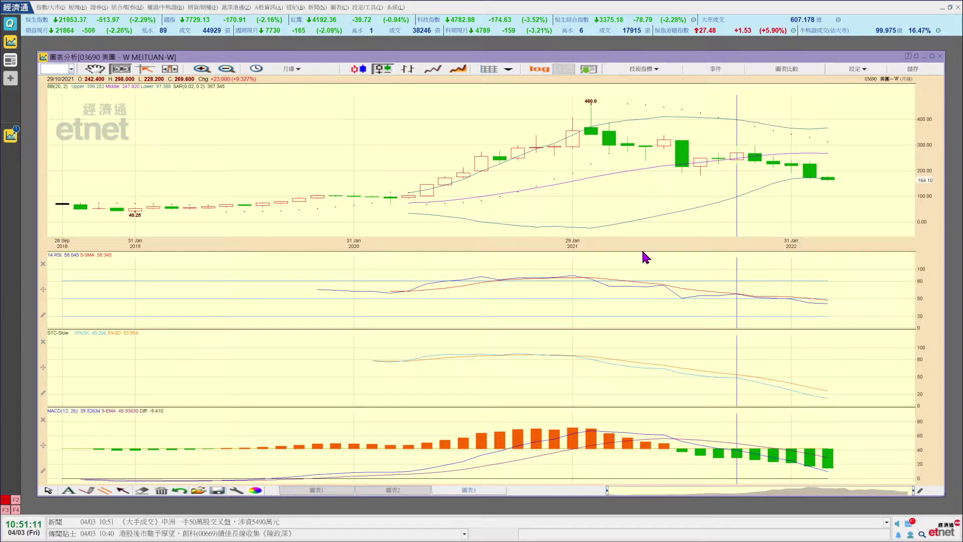
Switch the Meituan chart to weekly candles, read the 19 November 2021 high and set High in B4 to 297.6
click(292, 69)
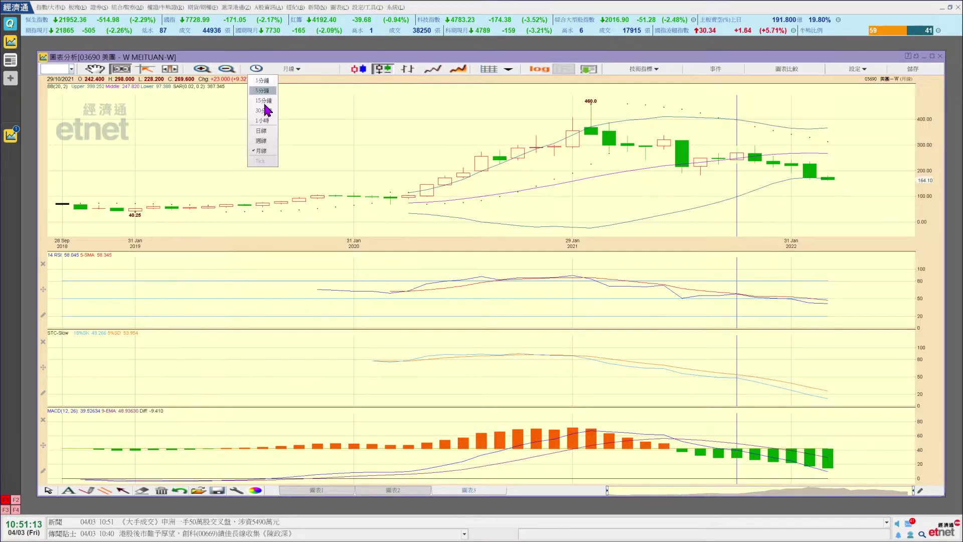
click(262, 141)
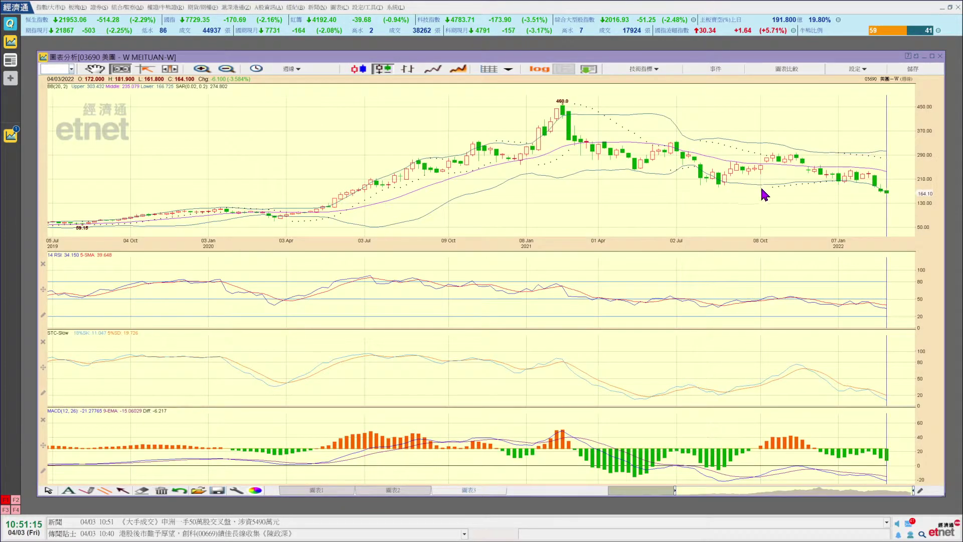
click(784, 199)
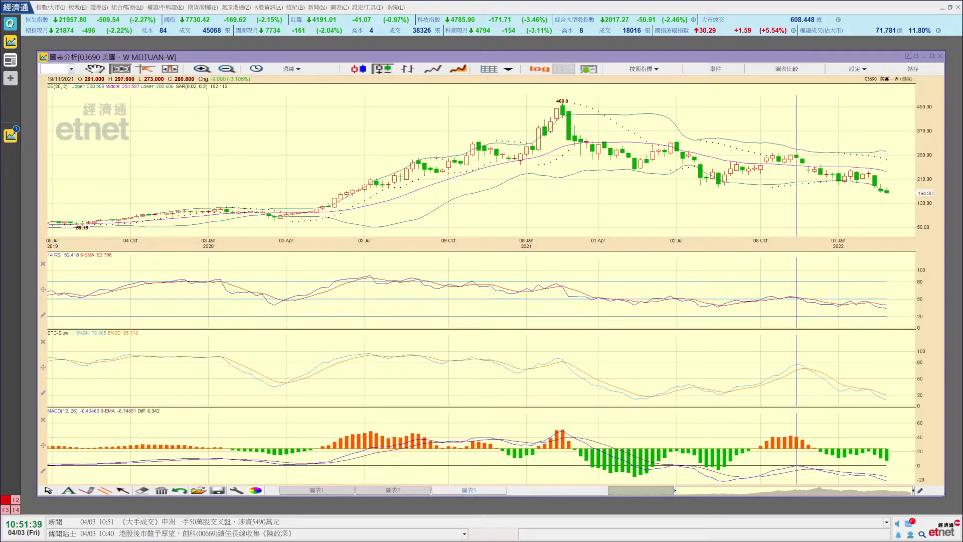
key(alt+Tab)
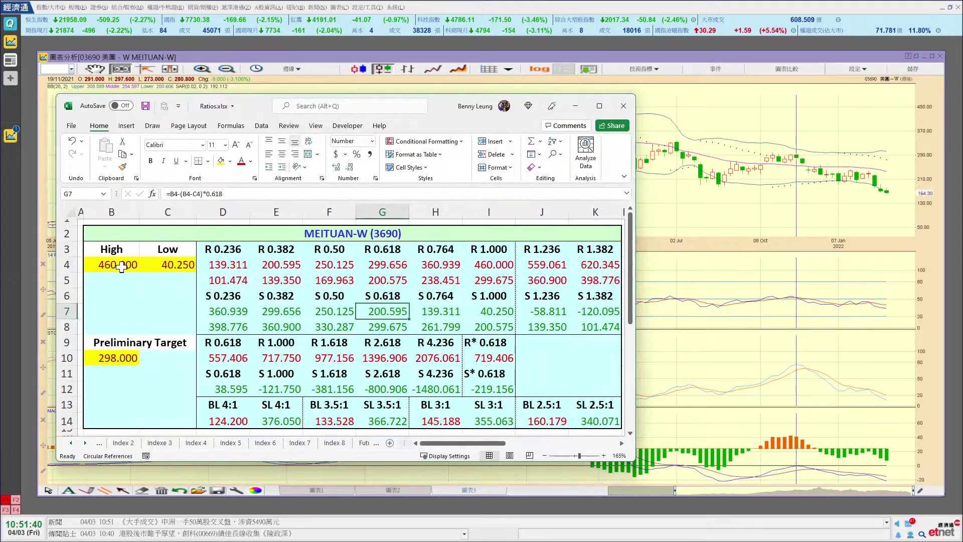
click(122, 264)
text(297.6)
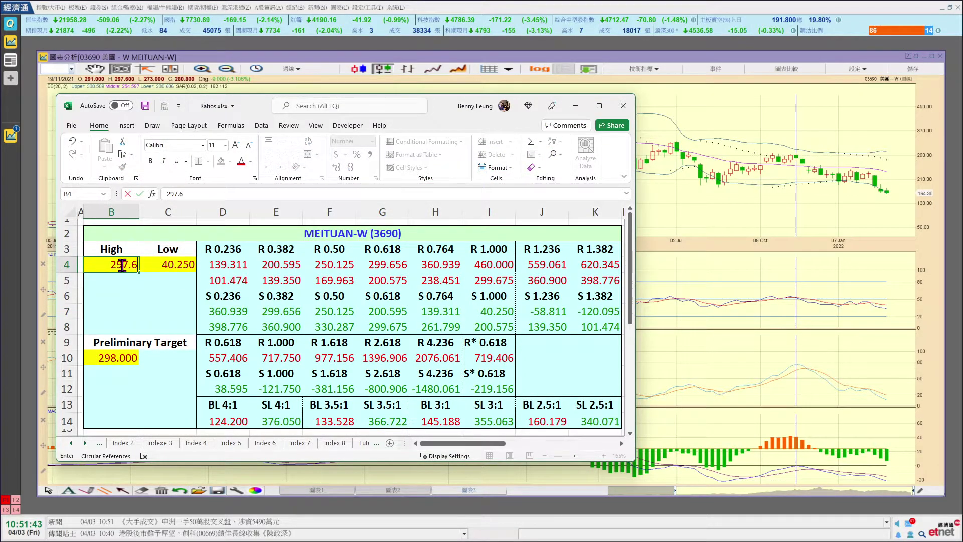
key(Return)
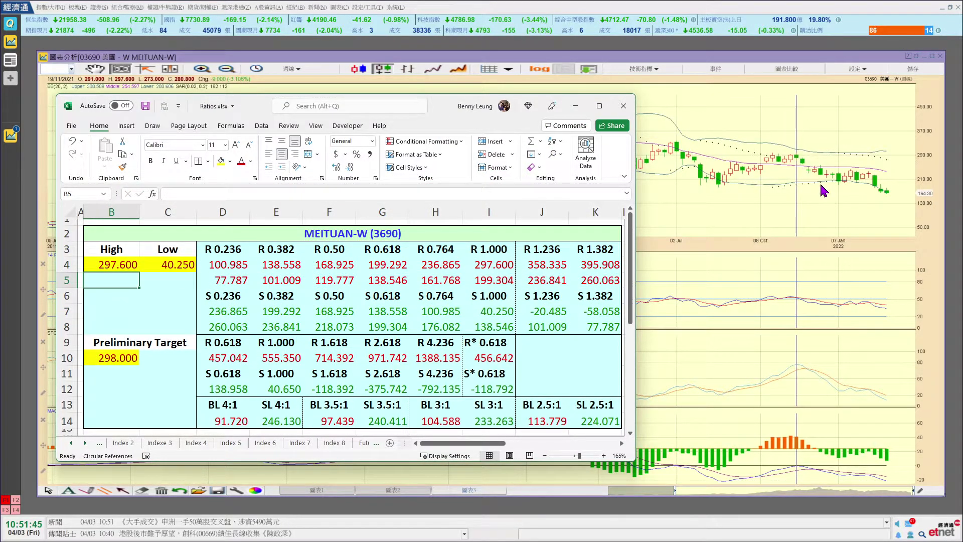
Read the low of the 7 January 2022 weekly candle and set Meituan's Low in C4 to 191.8
click(840, 192)
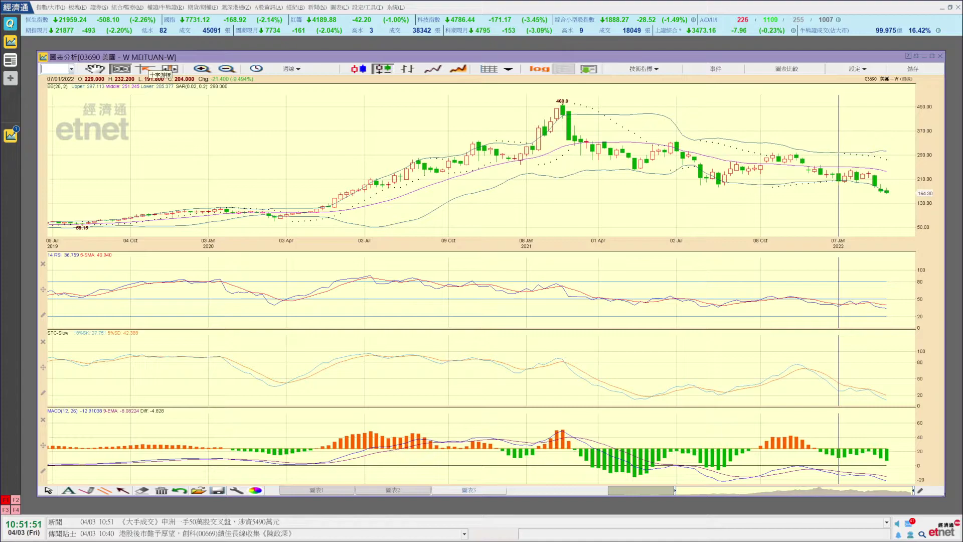
key(alt+Tab)
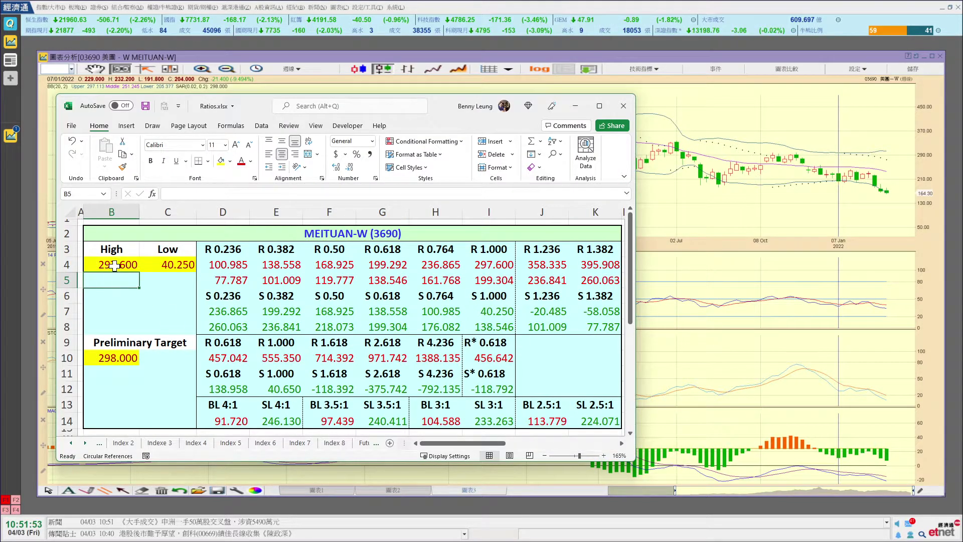
click(159, 265)
text(191.)
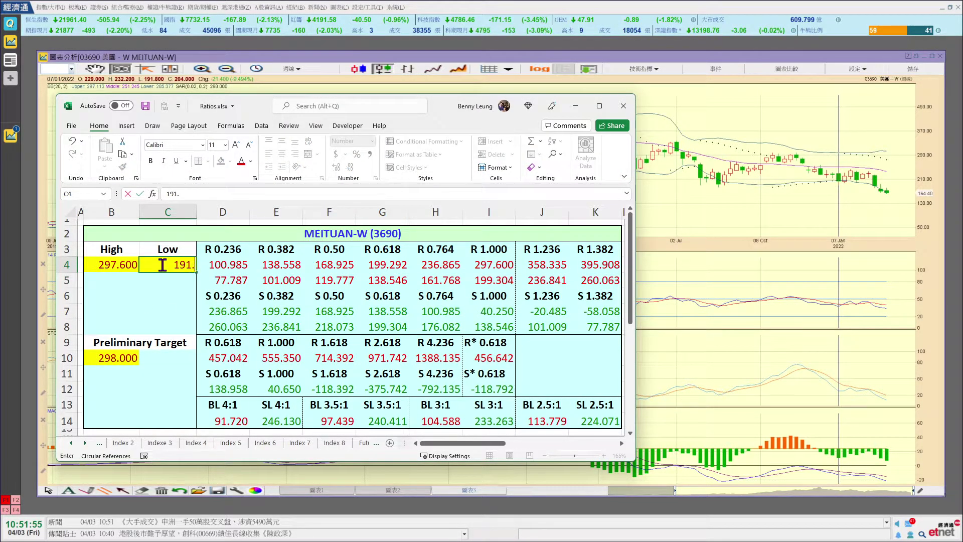
text(800)
key(Return)
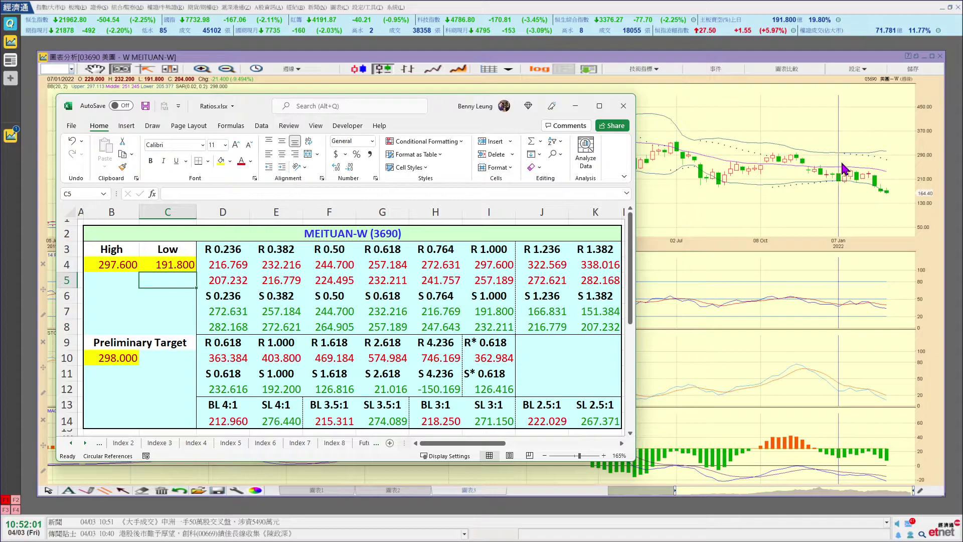
Compare the 21 January and 11 February 2022 weekly candles and set the Preliminary Target in B10 to 242.4
click(871, 185)
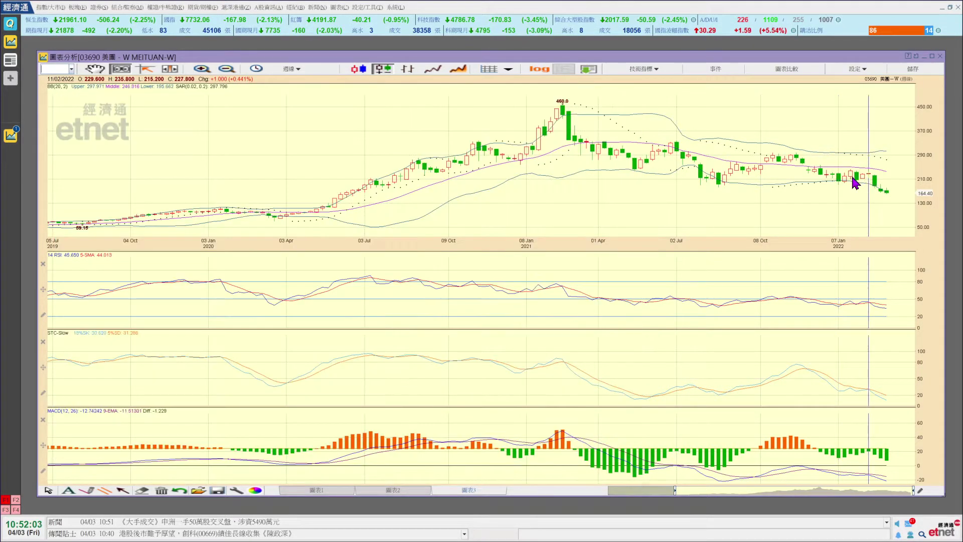
click(853, 176)
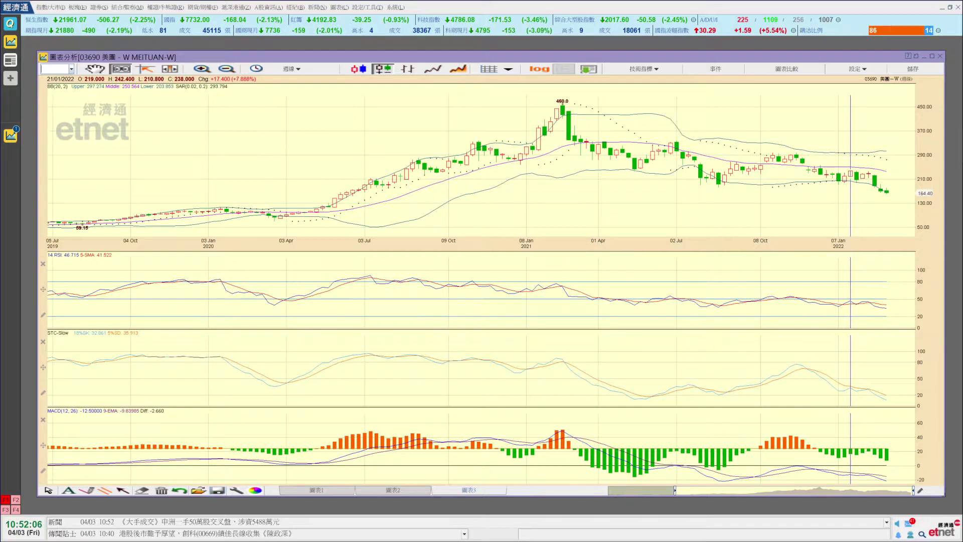
click(873, 170)
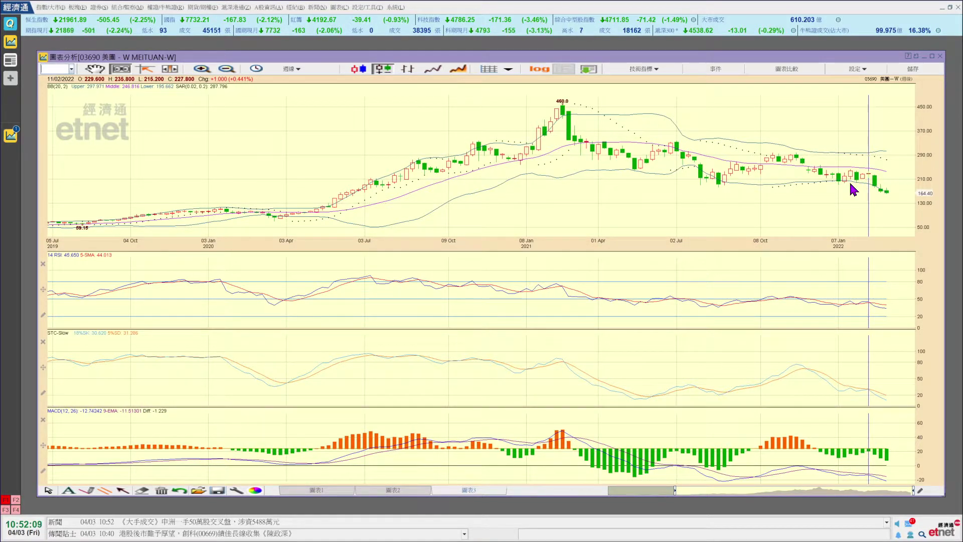
click(851, 185)
click(872, 191)
click(852, 186)
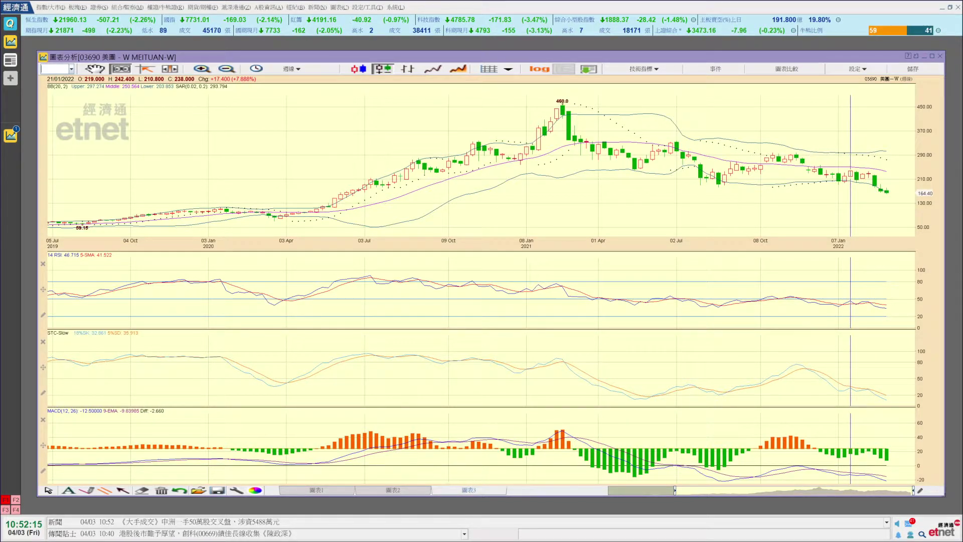
key(alt+Tab)
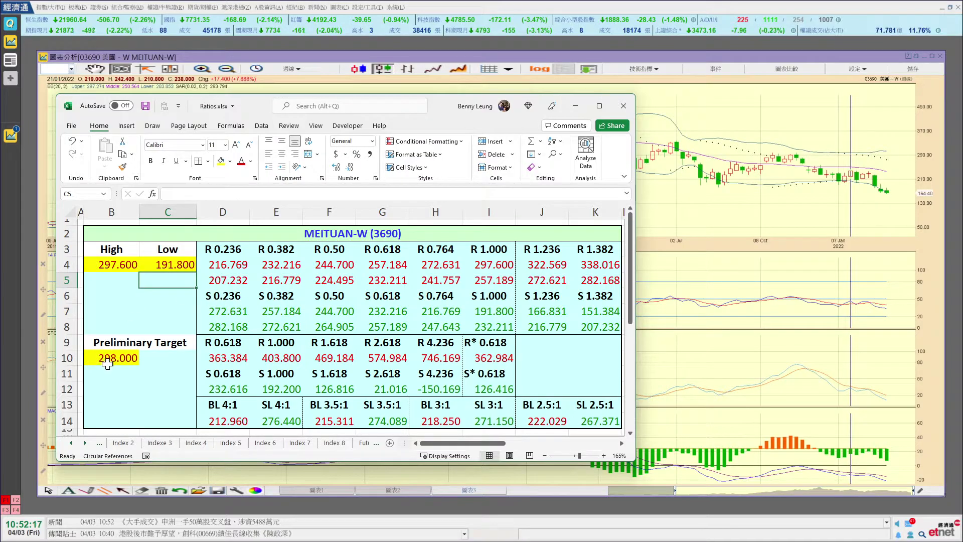
click(107, 364)
text(242)
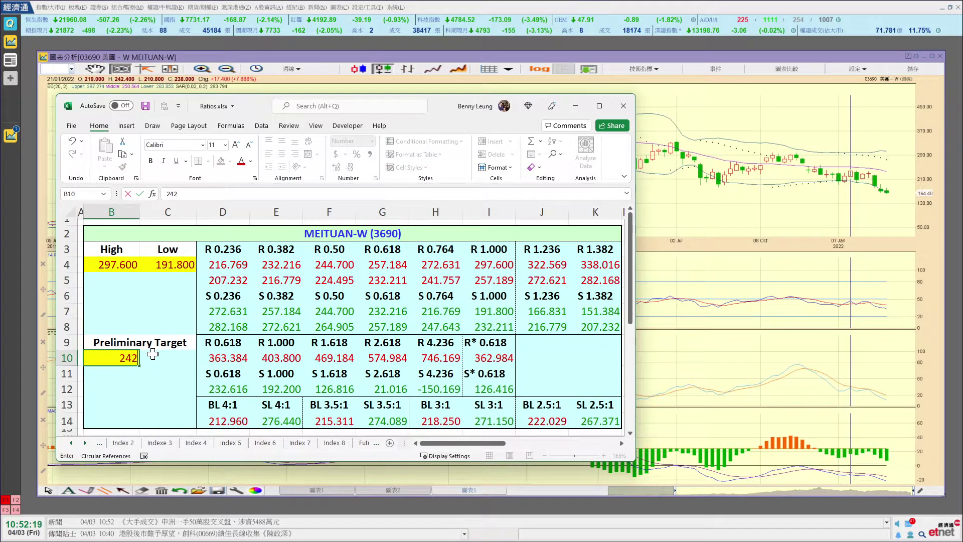
text(.4)
key(Return)
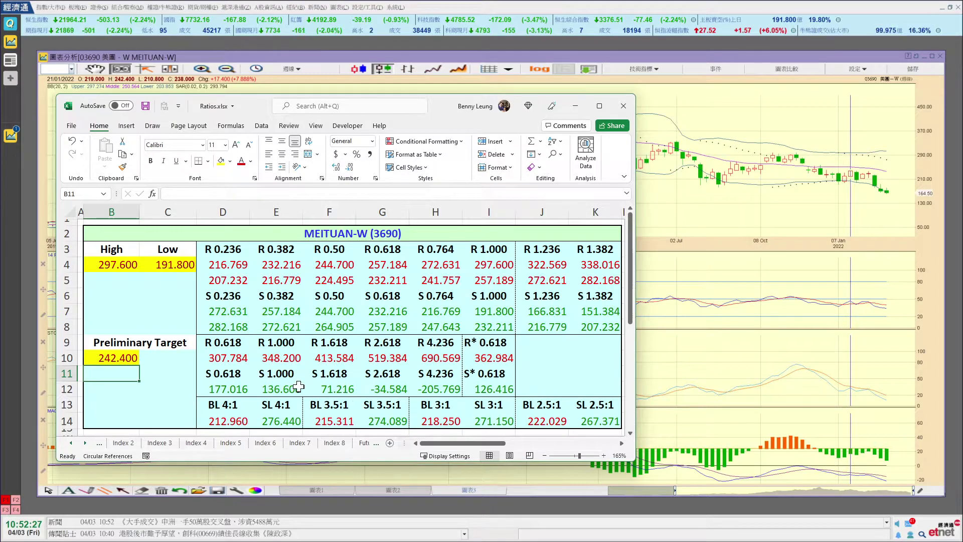
Inspect the S 1.000 target in E12 and compare it with the 4 March 2022 and mid-November 2021 weekly candles
click(267, 384)
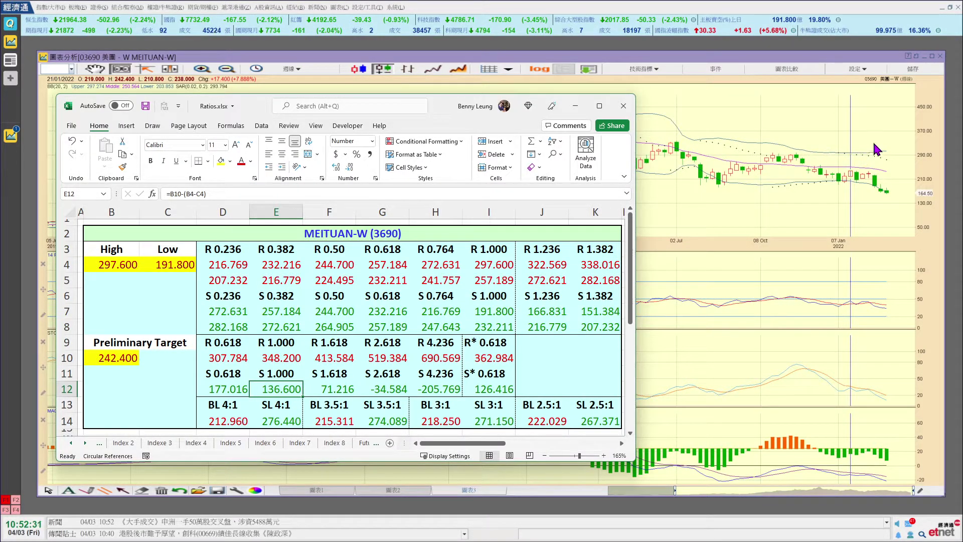
click(901, 157)
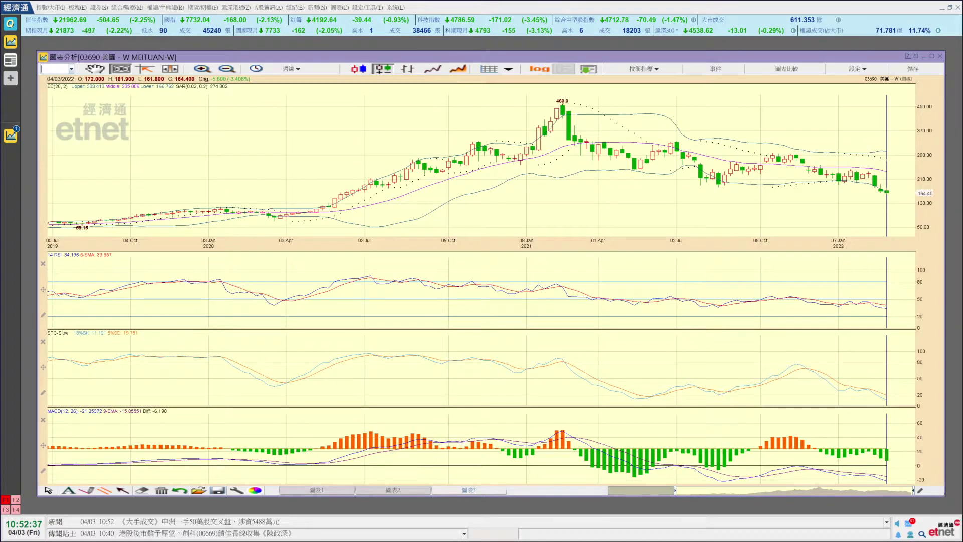
key(alt+Tab)
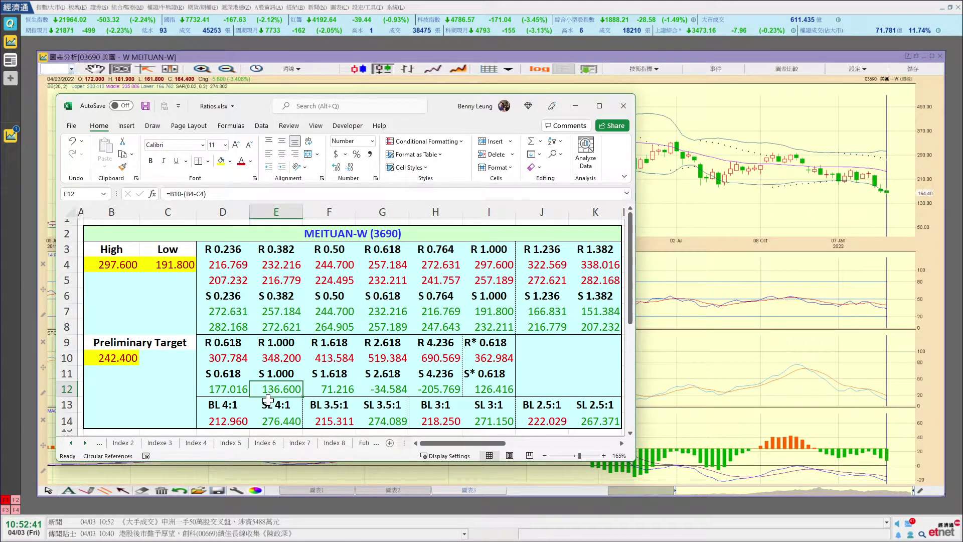
click(801, 162)
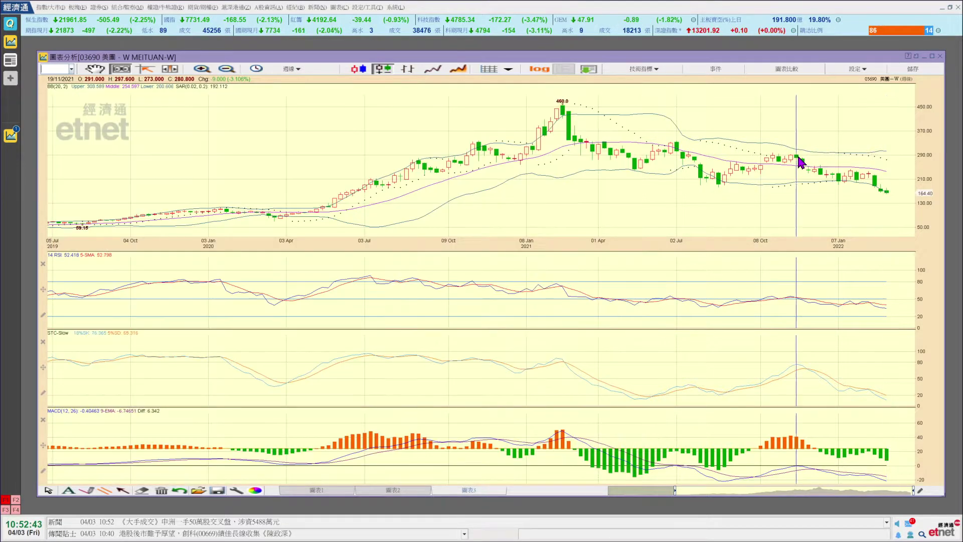
click(790, 158)
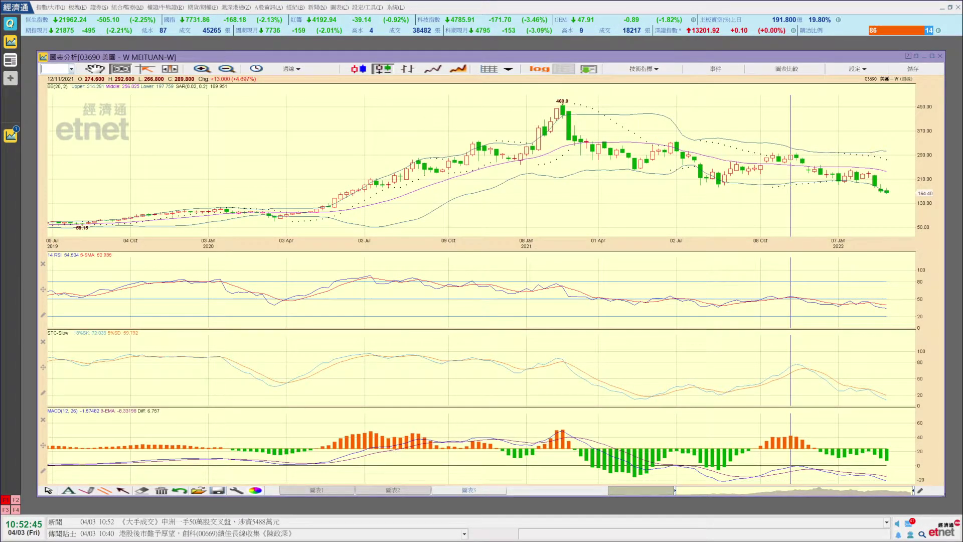
key(alt+Tab)
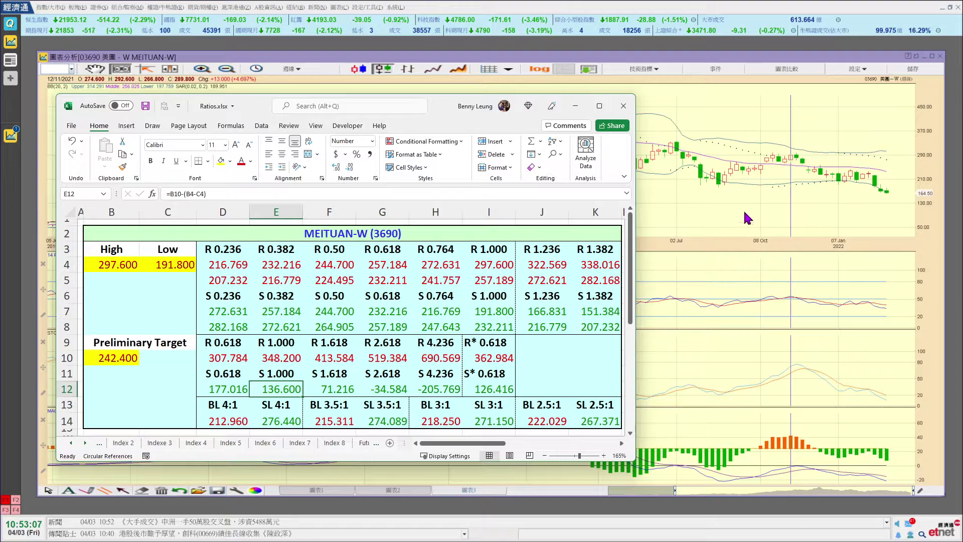
Switch the Meituan chart to daily candles and examine the 28 January, 22 February and 4 March 2022 candles
click(727, 57)
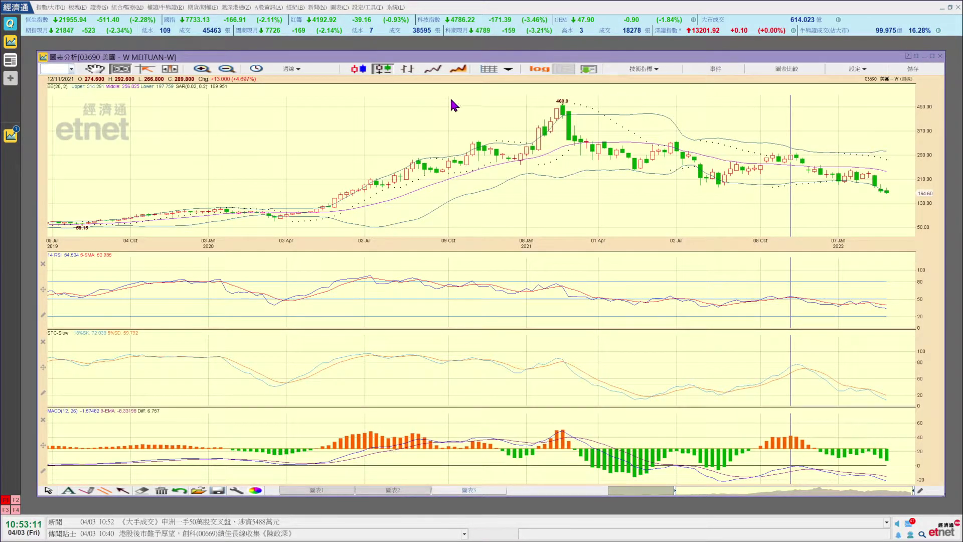
click(302, 69)
click(262, 132)
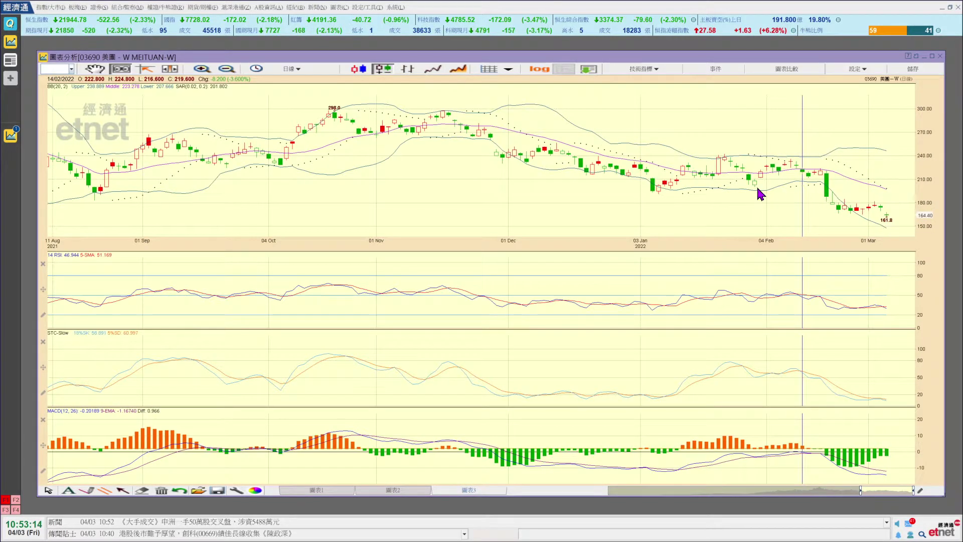
click(758, 189)
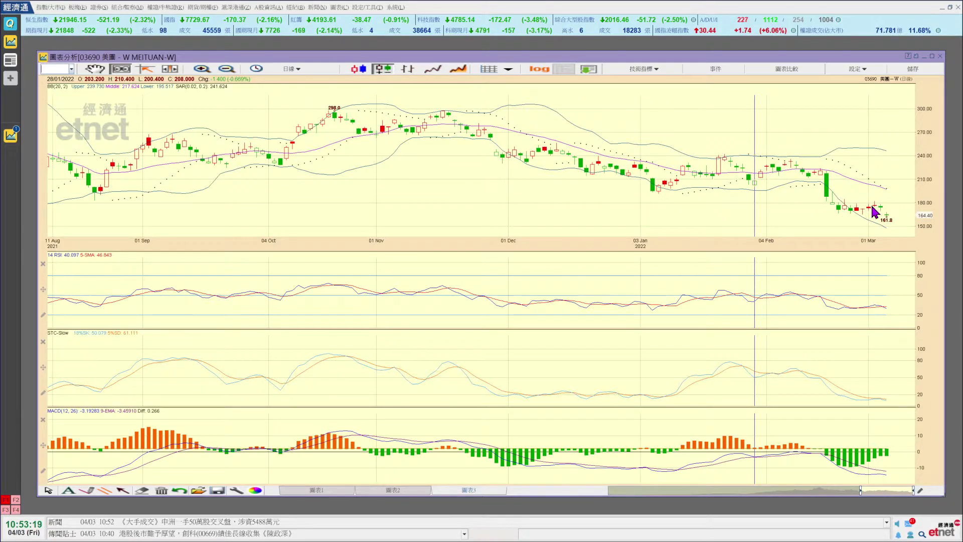
click(682, 163)
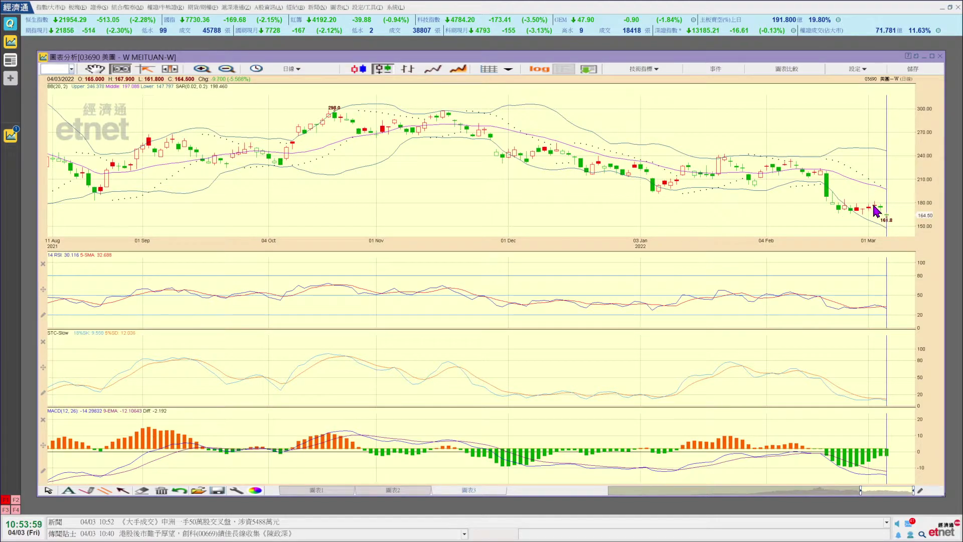
click(843, 220)
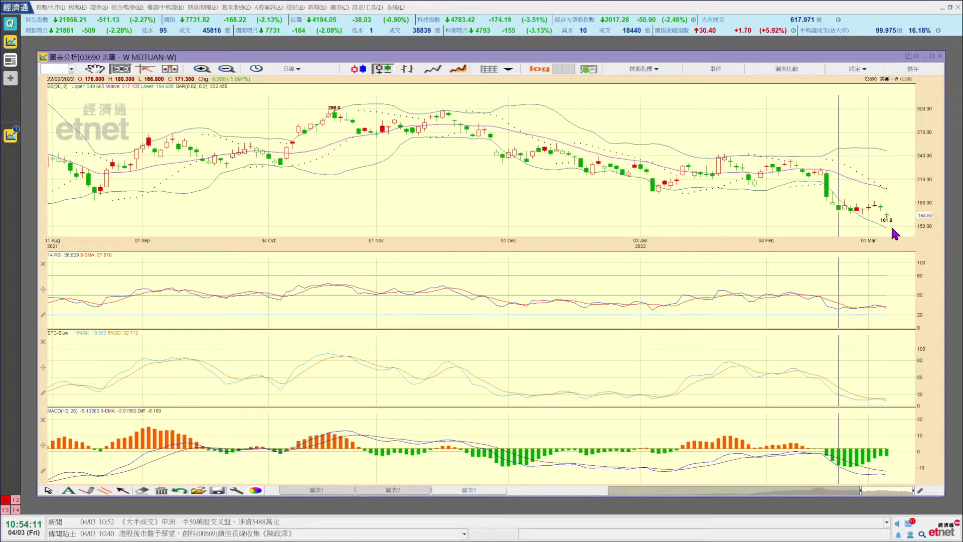
Apply the Overnight_3 chart format to the Meituan daily chart and examine the 28 February and 4 March 2022 readings
click(856, 69)
mouse_move(878, 91)
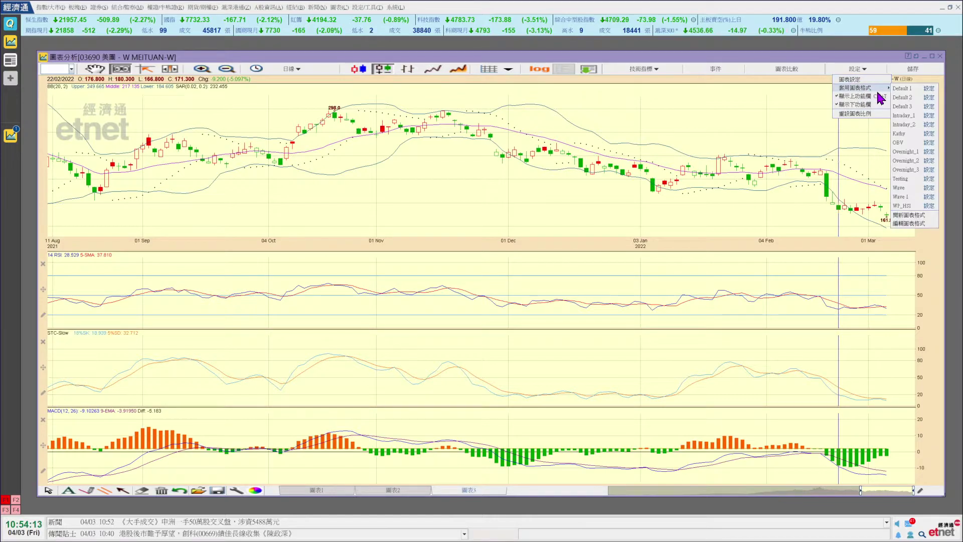
click(901, 170)
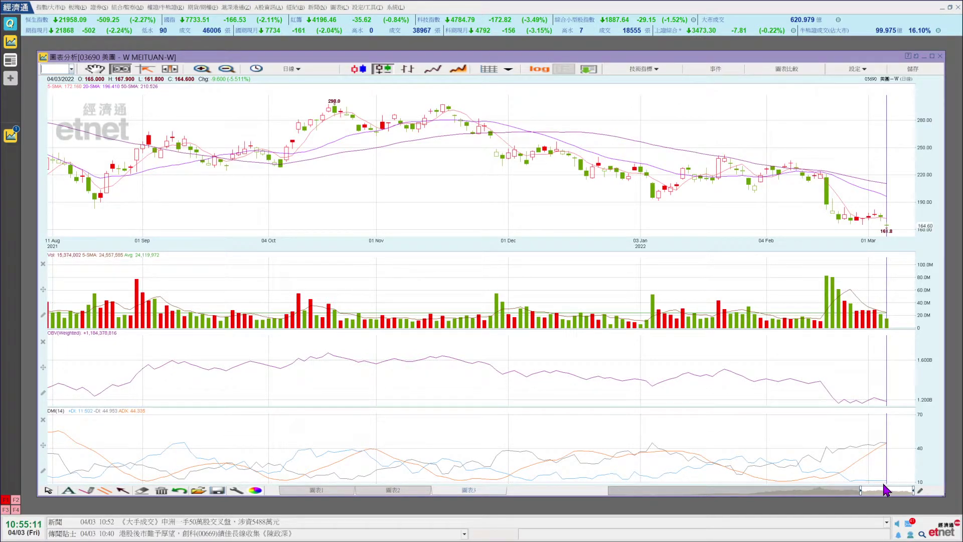
click(863, 449)
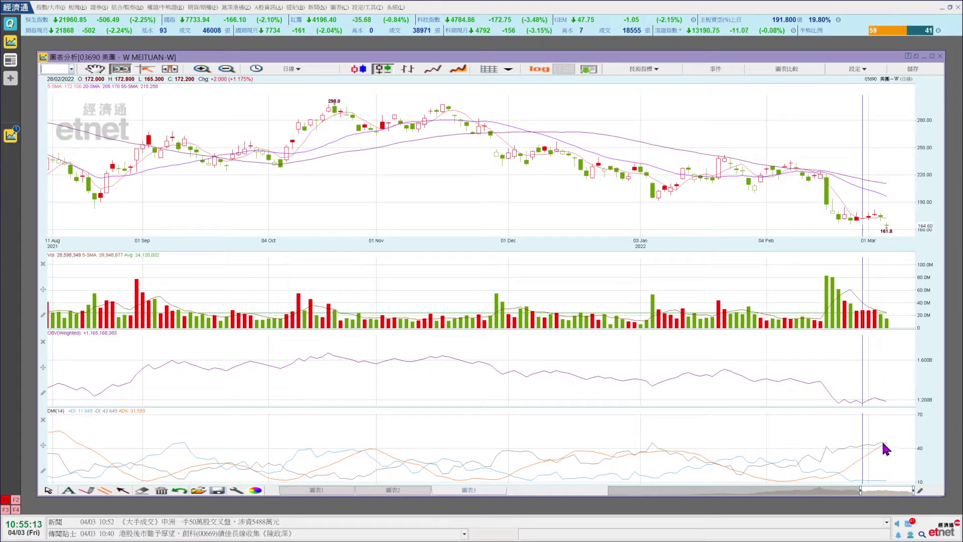
click(888, 444)
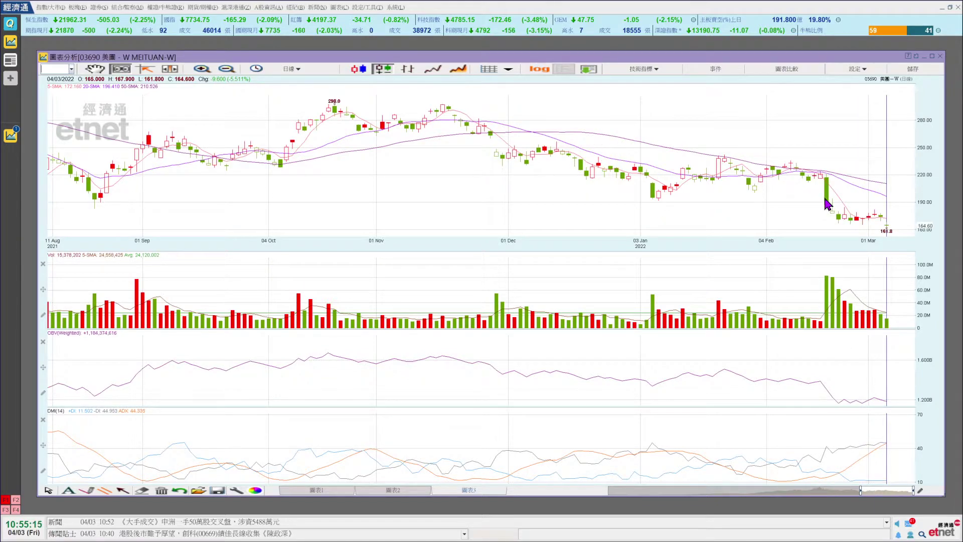
Remove the moving averages and the VOL, OBV and DMI indicators from the Meituan daily chart
click(862, 72)
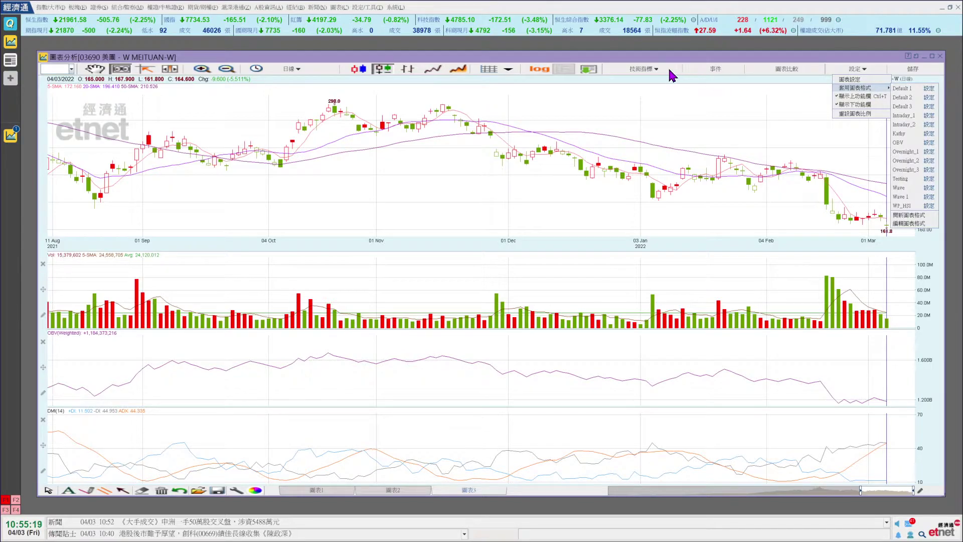
click(652, 71)
click(725, 100)
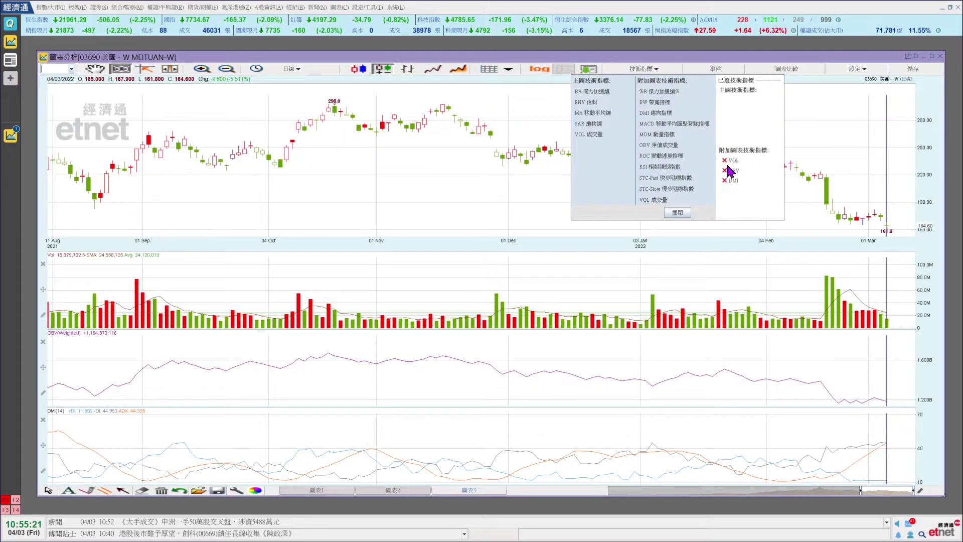
click(727, 161)
click(725, 171)
click(726, 161)
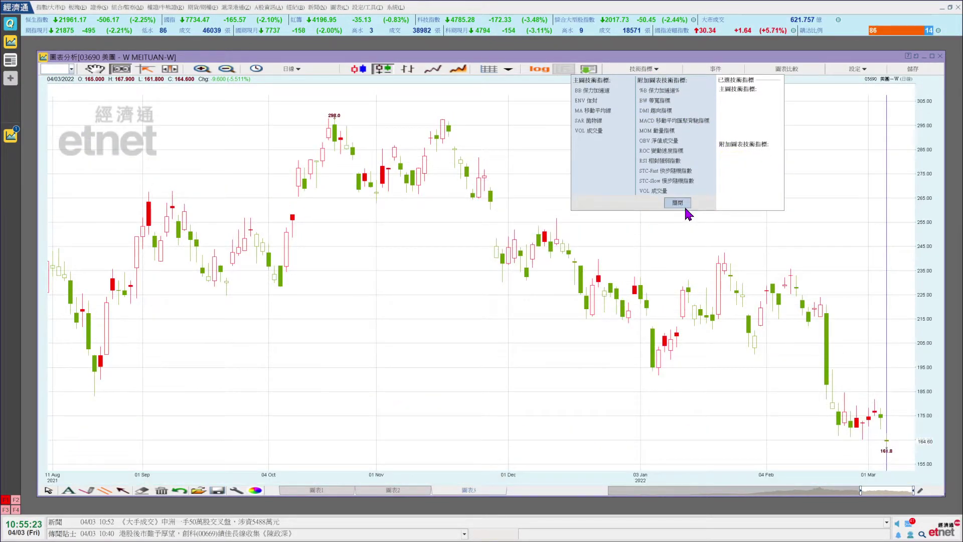
click(681, 212)
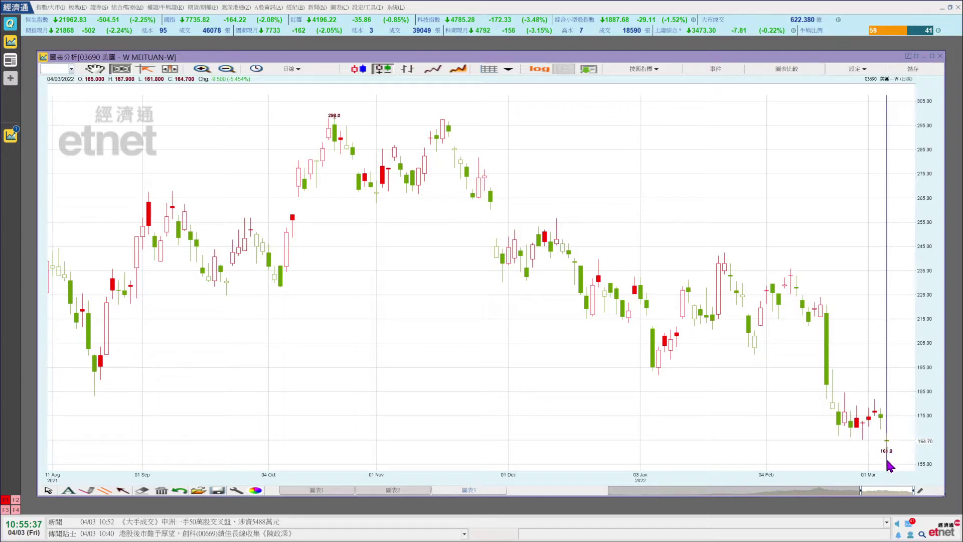
Read the high of the 10 February 2022 daily candle and set Meituan's High in B4 of the Excel sheet to 235.8
key(Left)
key(Left)
key(Left)
key(Left)
key(Left)
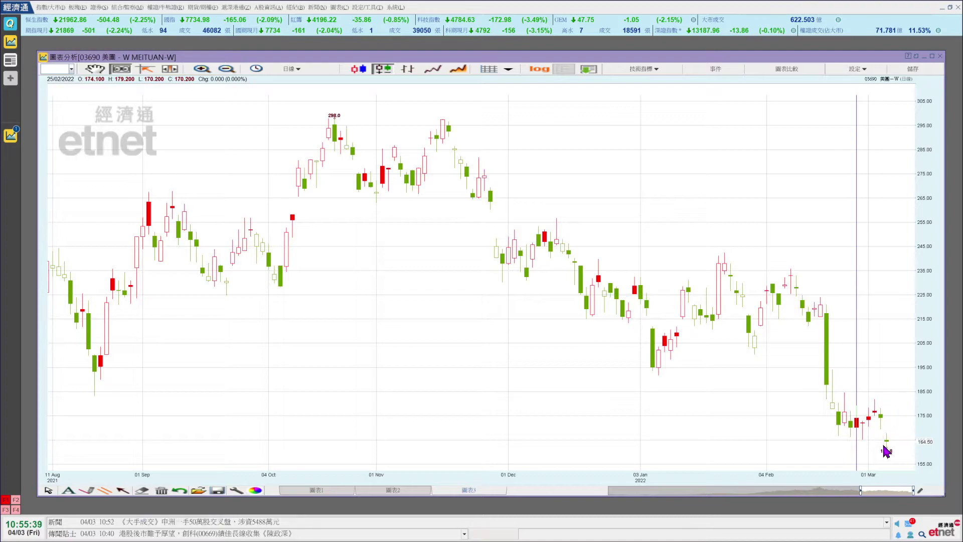
click(755, 371)
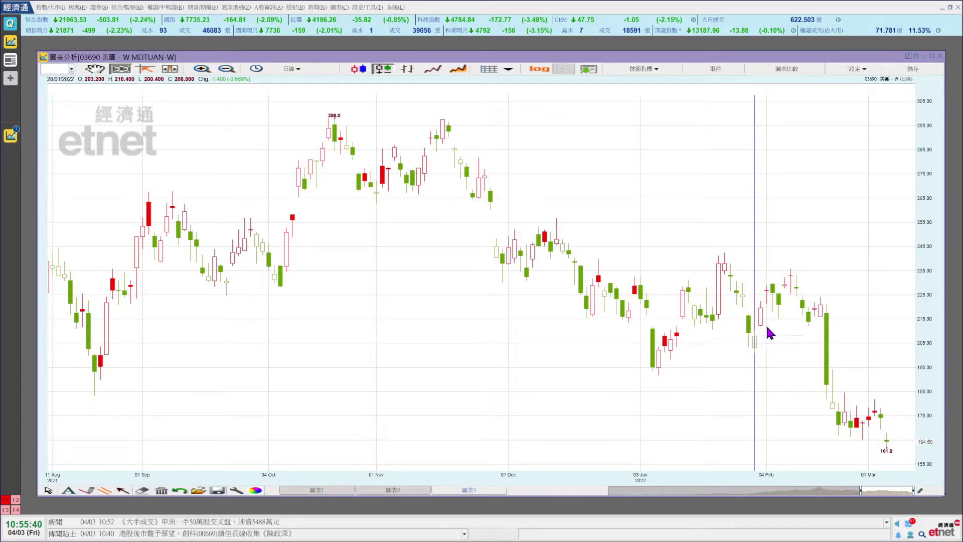
click(790, 280)
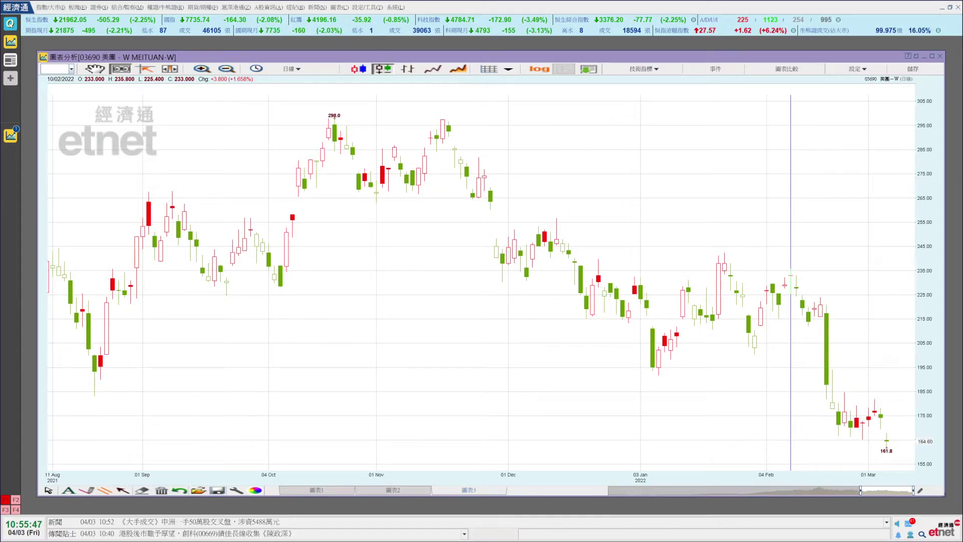
key(alt+Tab)
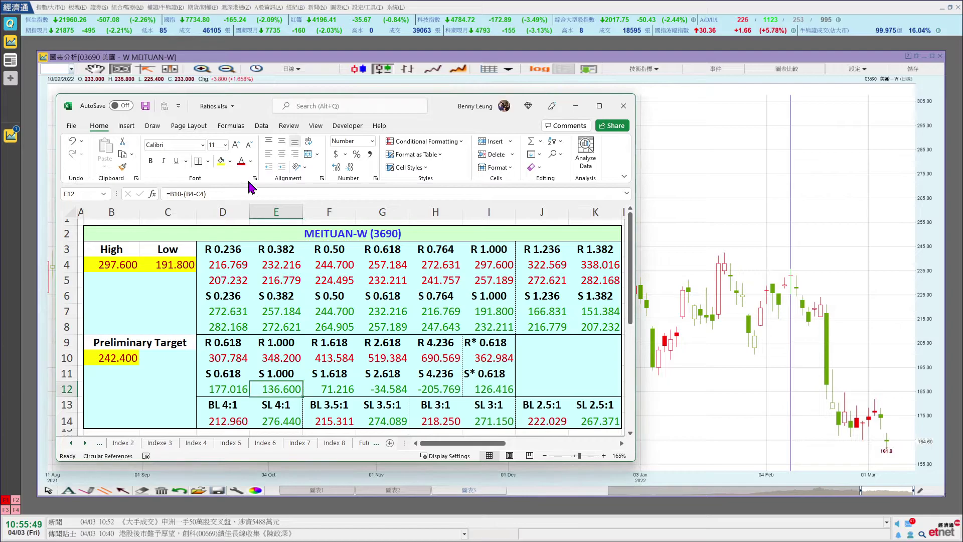
click(129, 264)
text(23)
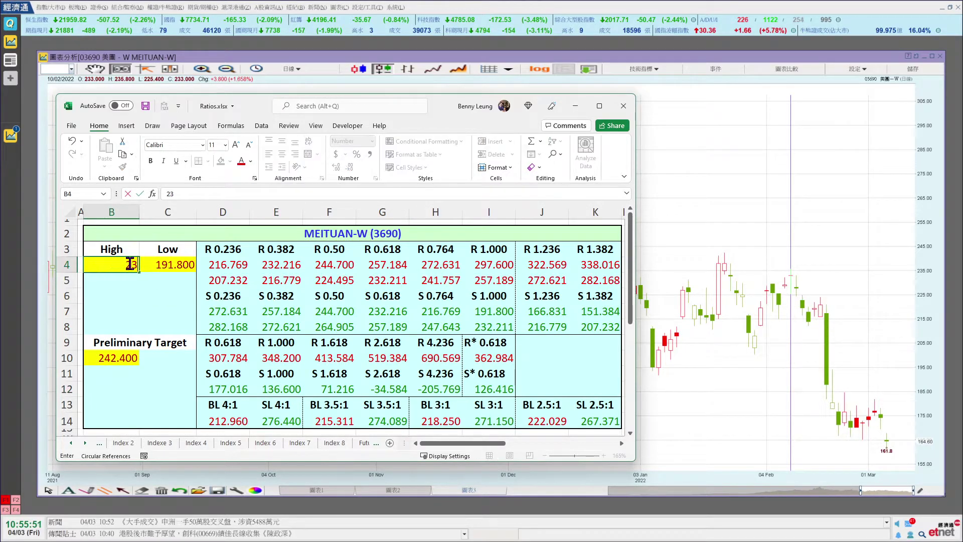
text(5.8)
key(Return)
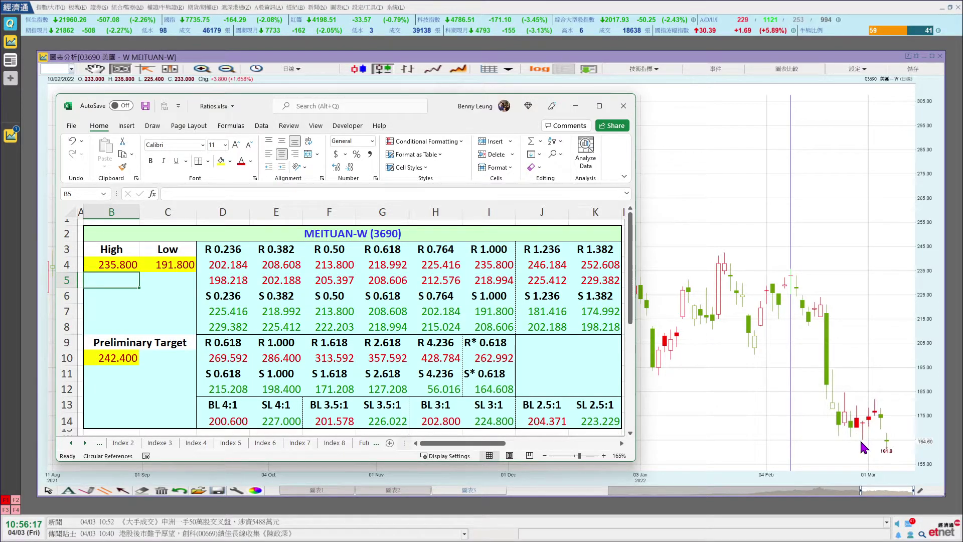
Compare the lows of the 22 and 24 February 2022 daily candles and set Meituan's Low in C4 to 166.4
click(839, 441)
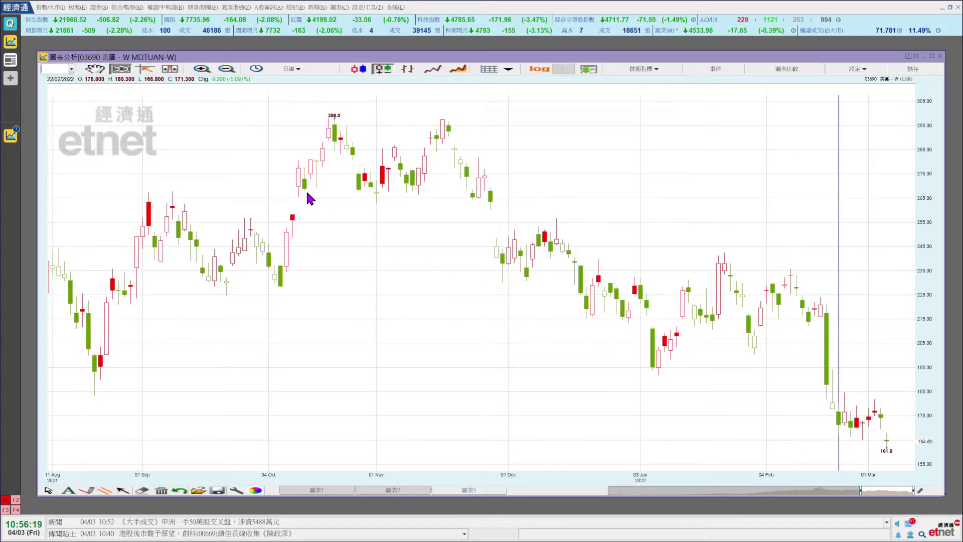
click(226, 104)
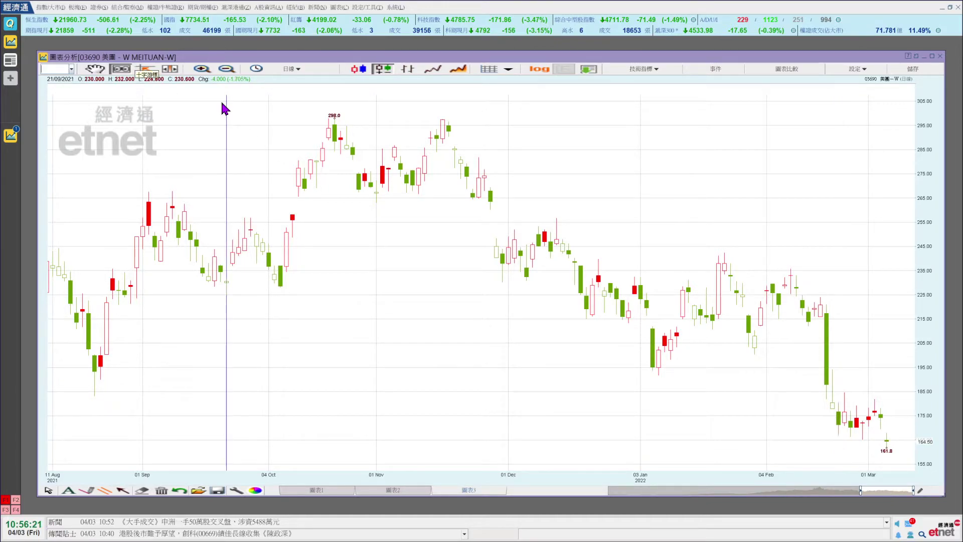
click(840, 453)
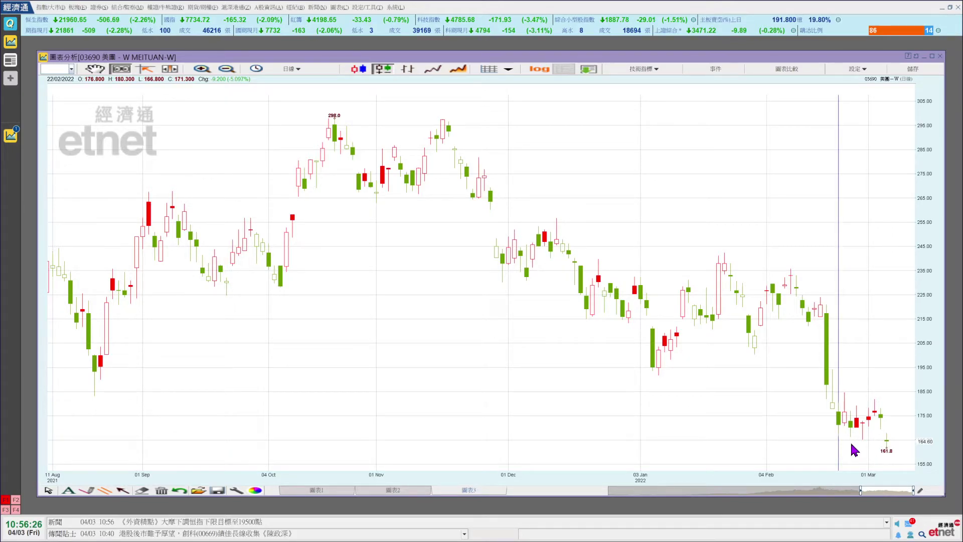
click(851, 444)
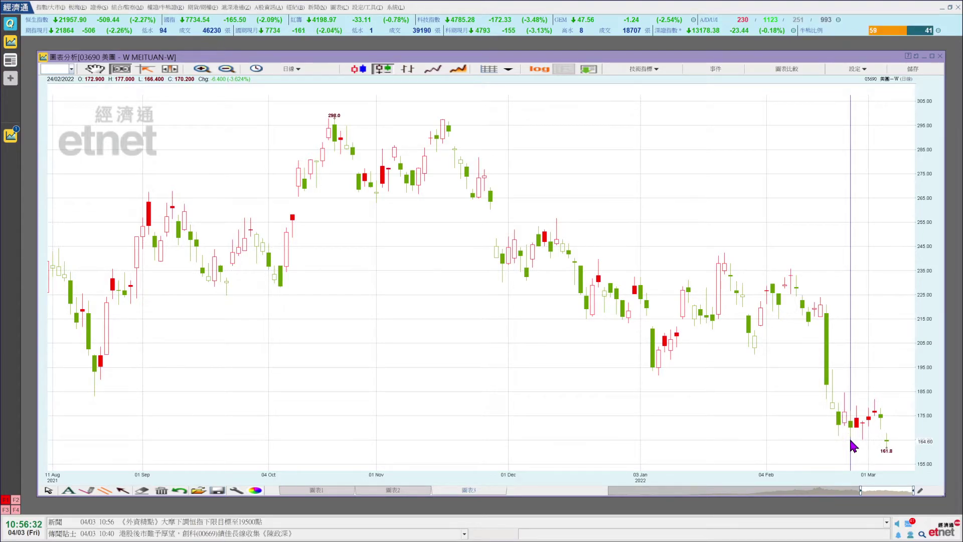
click(834, 443)
click(841, 444)
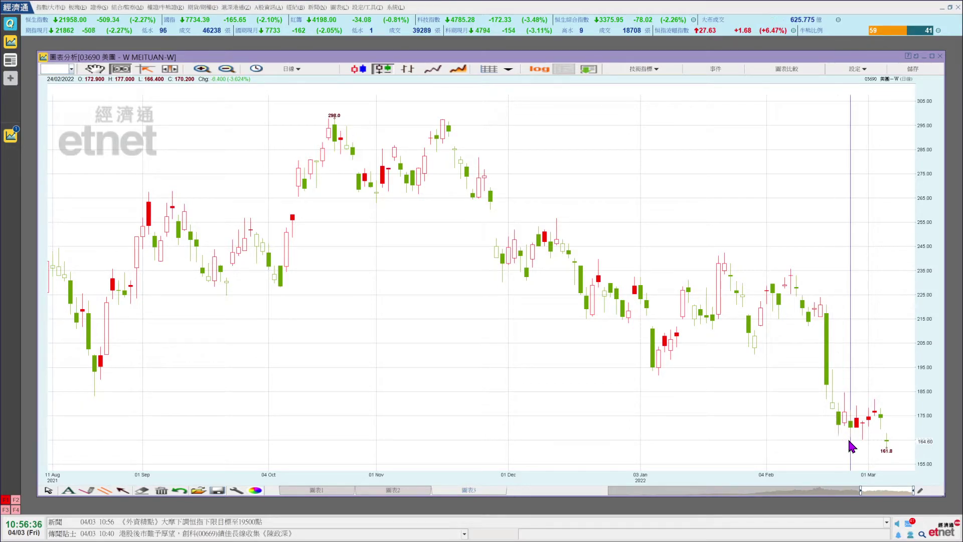
click(850, 444)
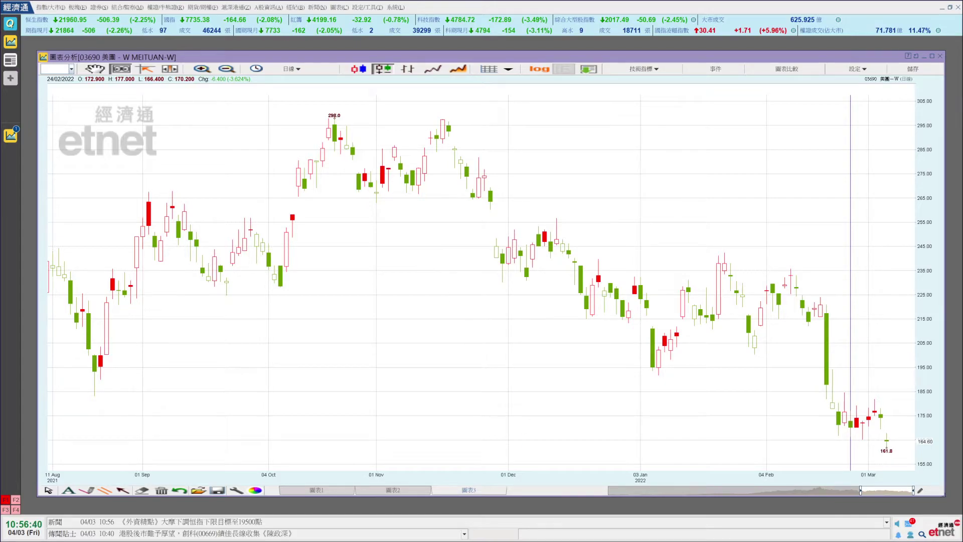
key(alt+Tab)
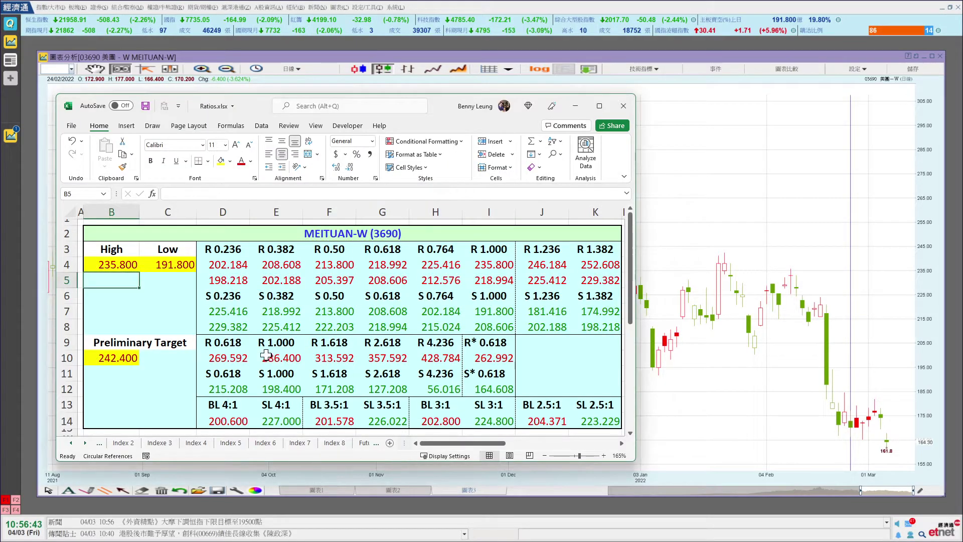
click(182, 266)
text(166)
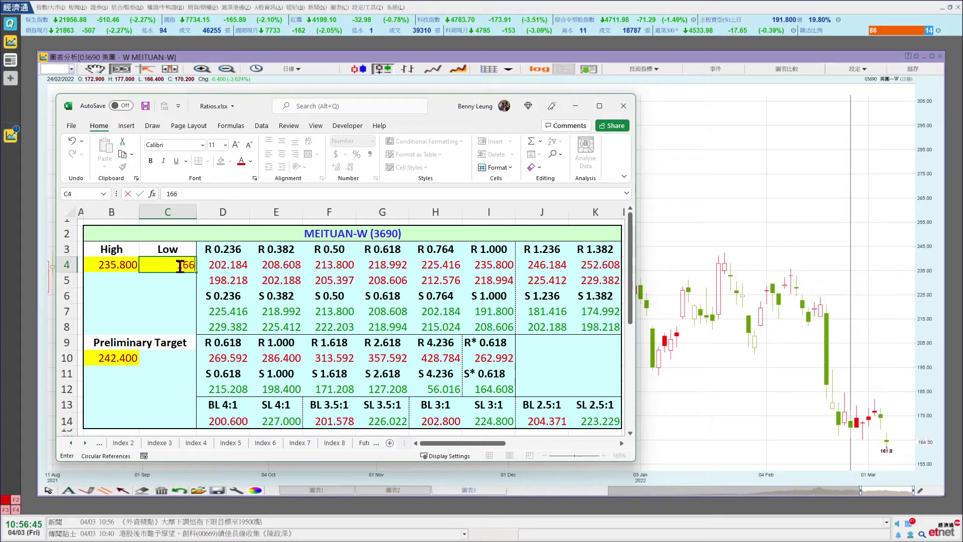
text(.4)
key(Return)
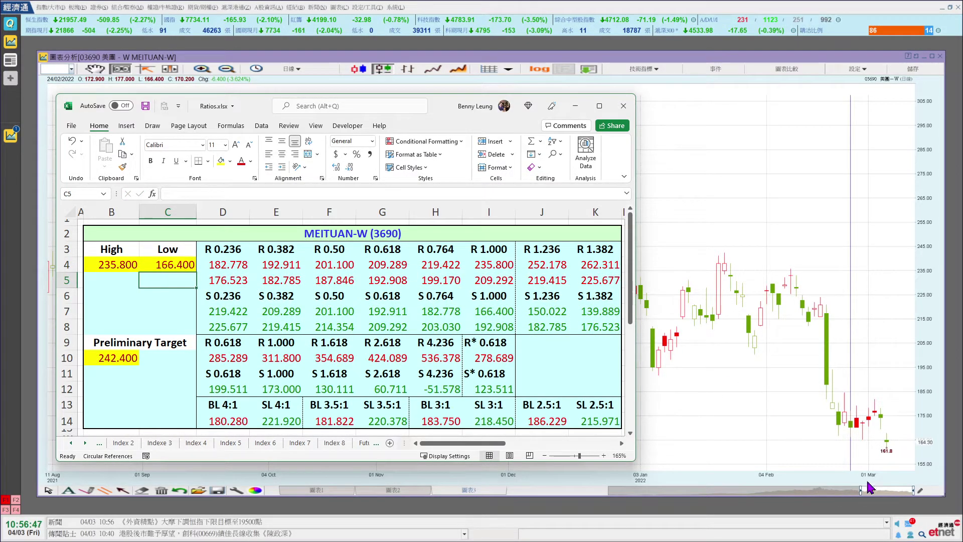
Check the high of the 2 March 2022 daily candle and set the Preliminary Target in B10 to 181.8
click(881, 422)
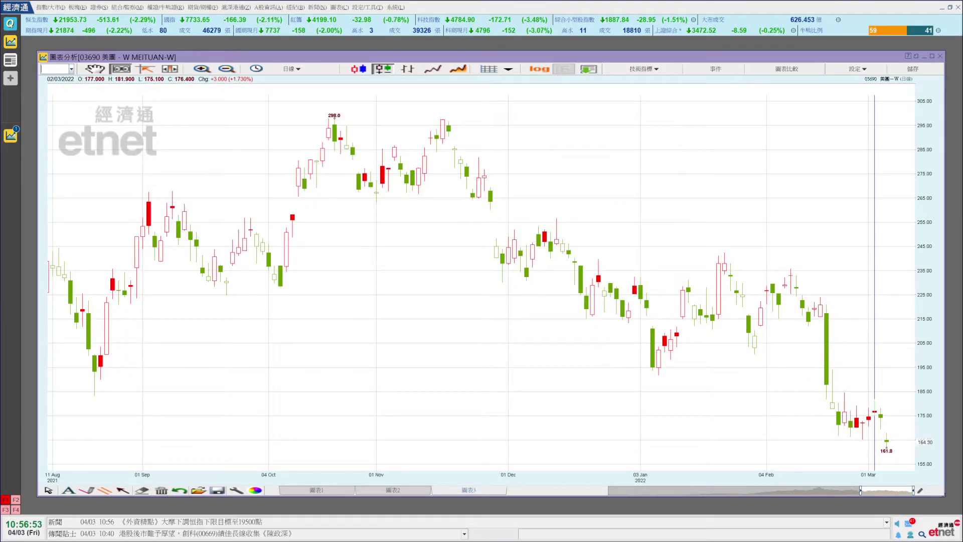
key(alt+Tab)
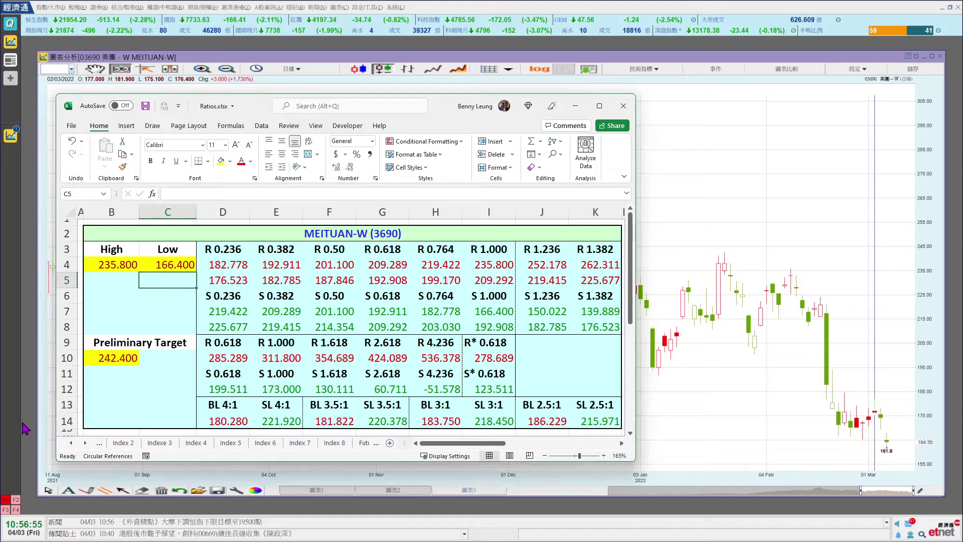
key(BackSpace)
key(BackSpace)
key(BackSpace)
key(BackSpace)
key(BackSpace)
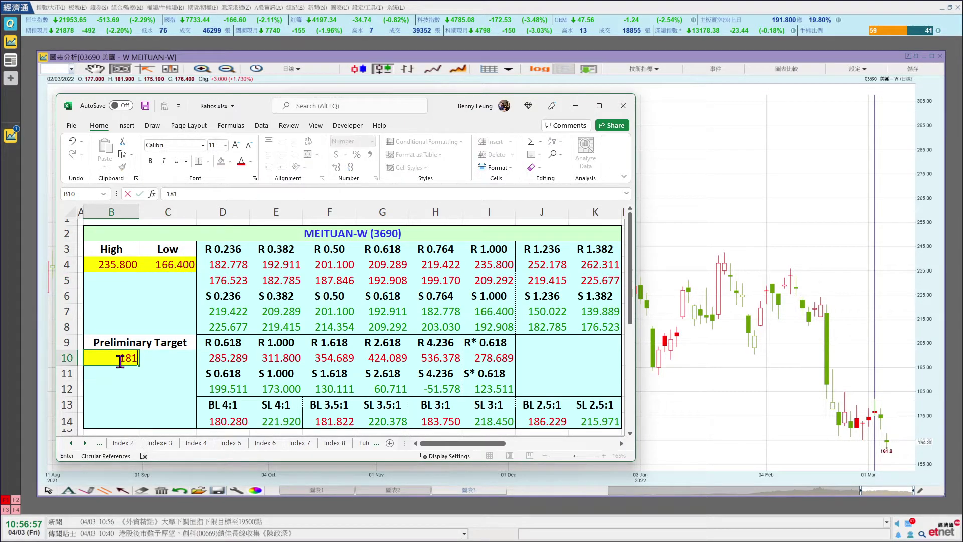
text(181.8)
key(Return)
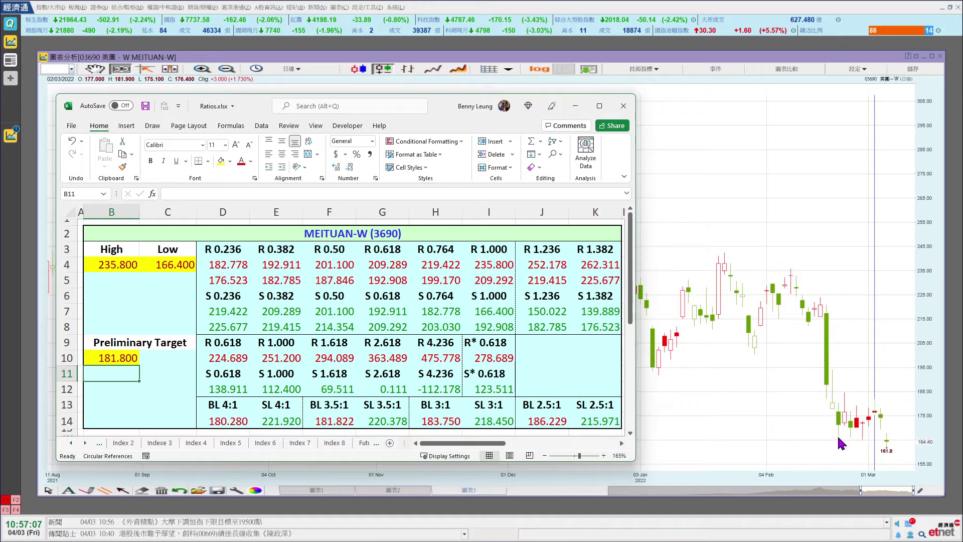
Inspect the S 0.618 target in D12 and compare it with the 2 March 2022 daily candle
click(206, 387)
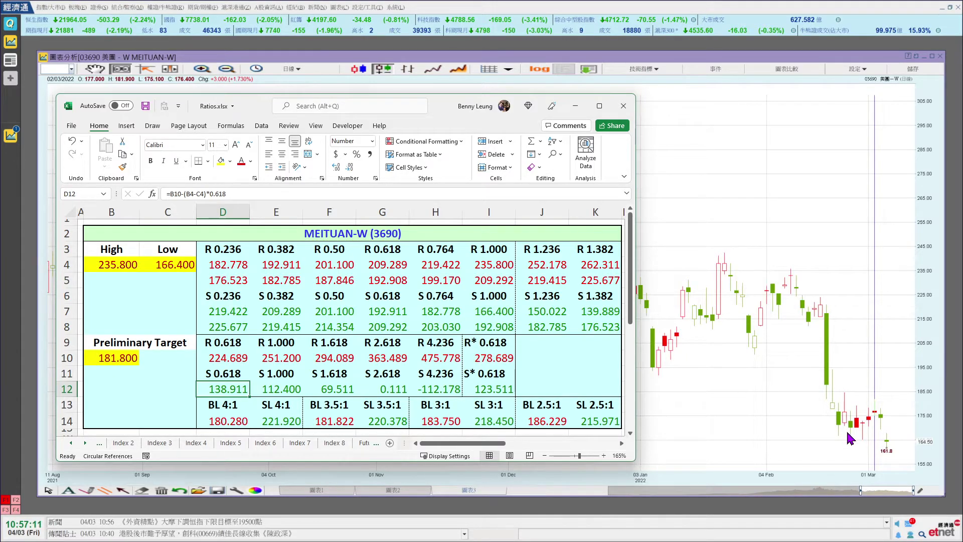
click(872, 418)
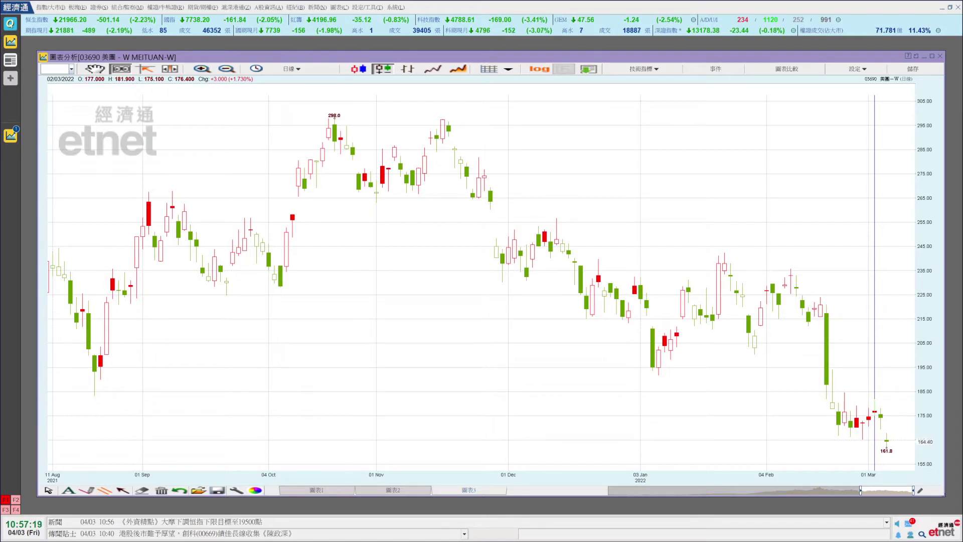
key(alt+Tab)
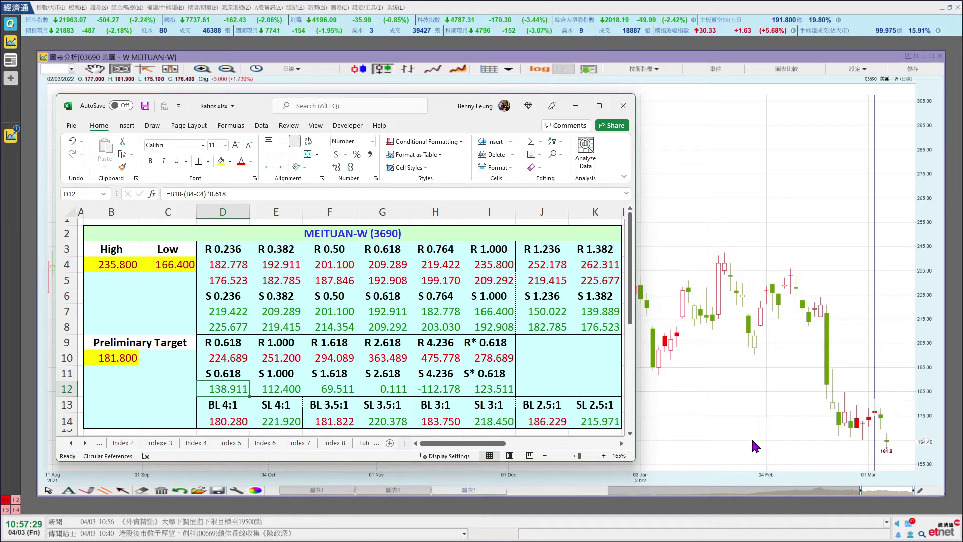
Check the low of the 28 February 2022 daily candle and set Meituan's Low in C4 of the Excel sheet to 165.3
click(866, 448)
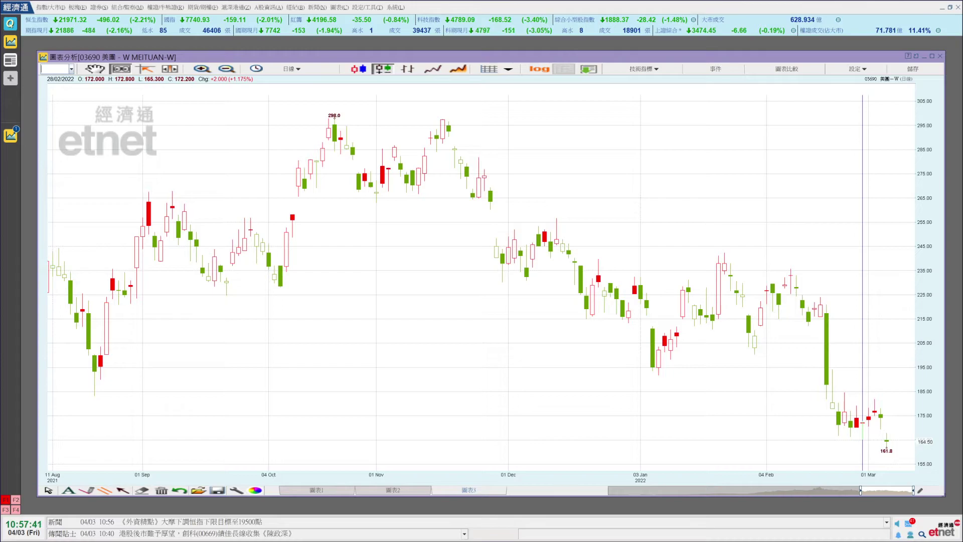
key(alt+Tab)
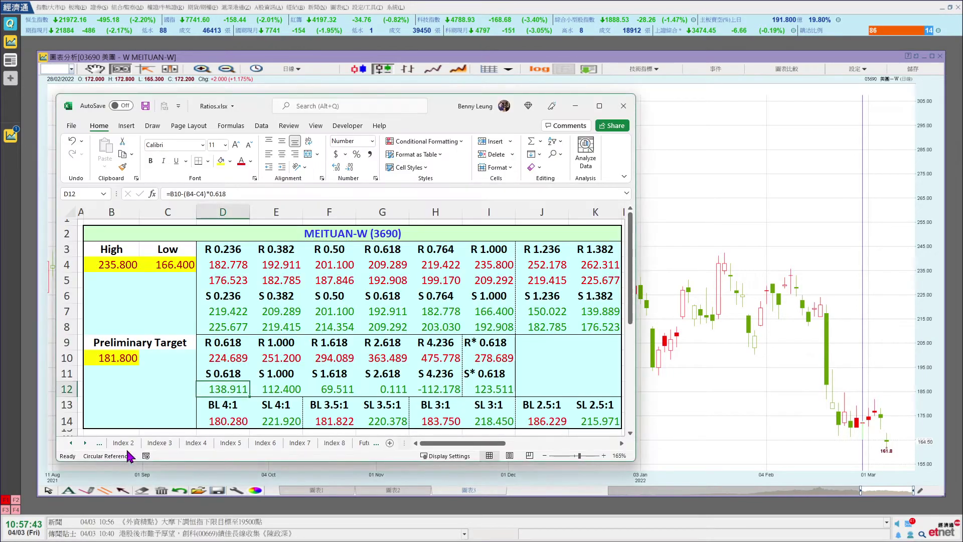
click(172, 266)
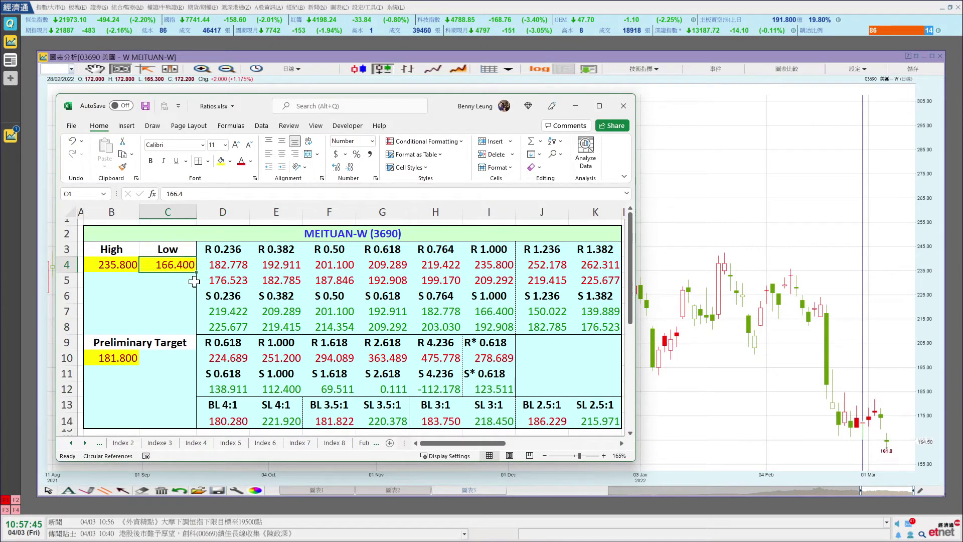
text(166.4)
key(BackSpace)
key(BackSpace)
key(BackSpace)
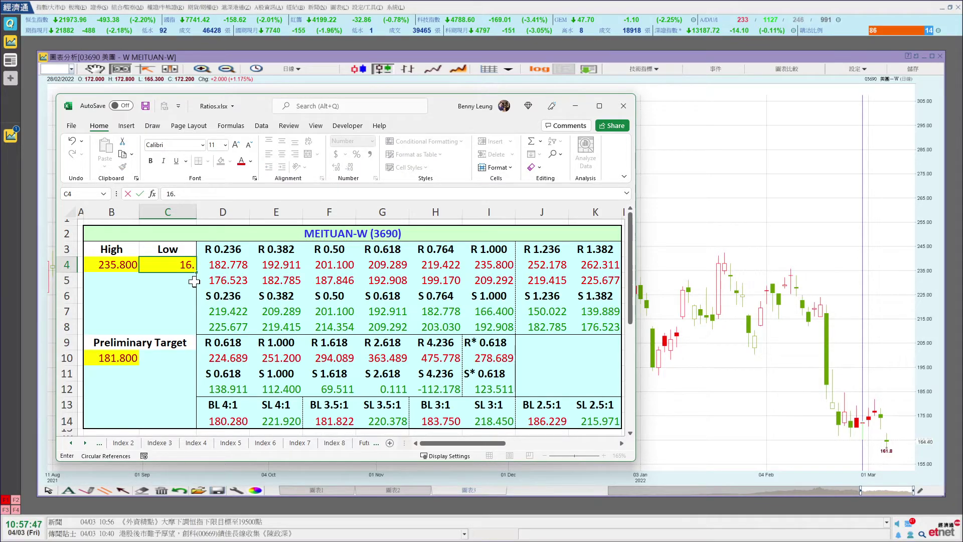
key(BackSpace)
text(5.3)
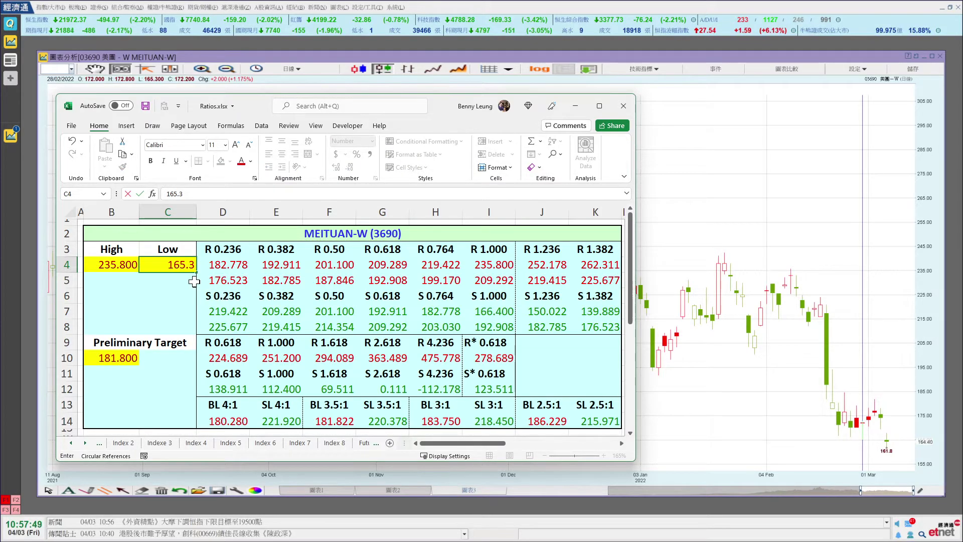
key(Return)
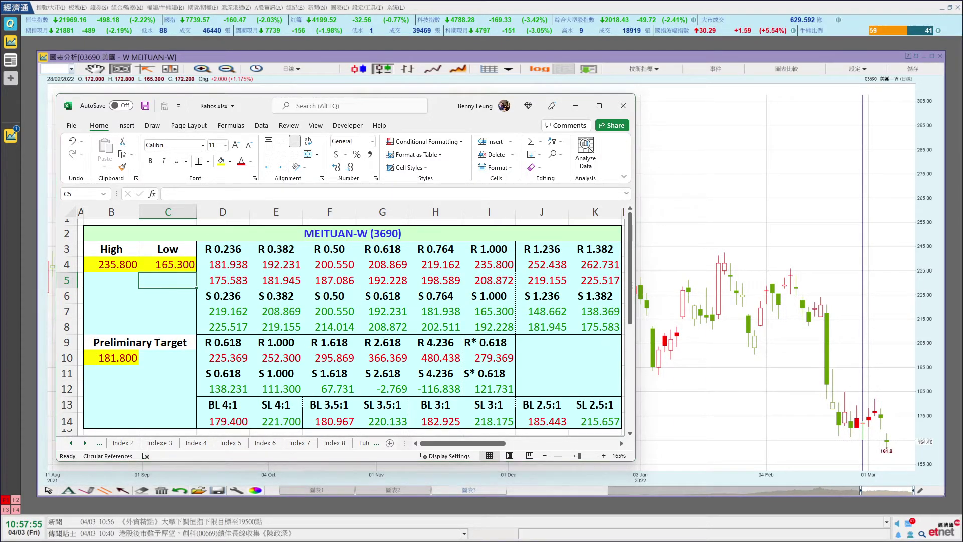
Read the S&P 500 futures price on the Investing.com chart and set its Fair Value in H11 of Idx_Forecast.xlsx to 4332.25
key(alt+Tab)
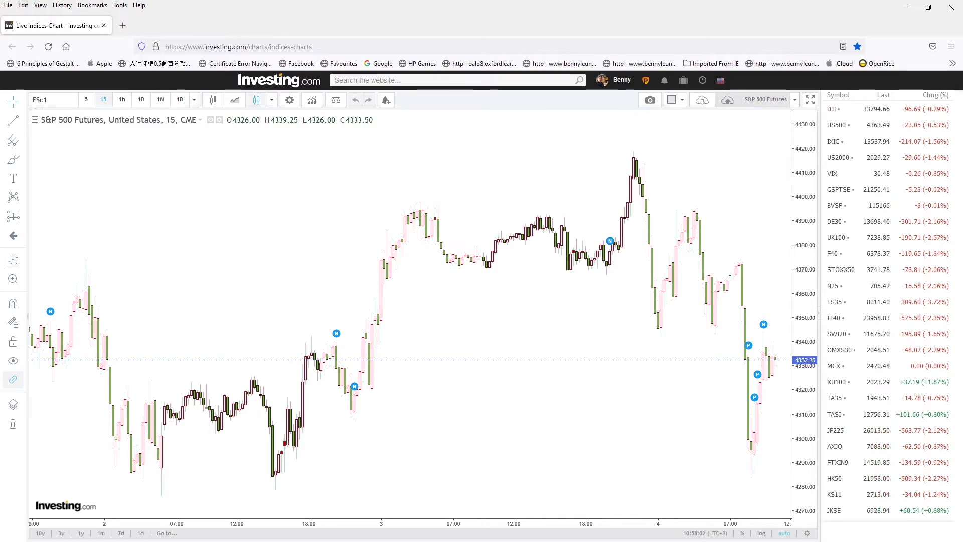
key(alt+Tab)
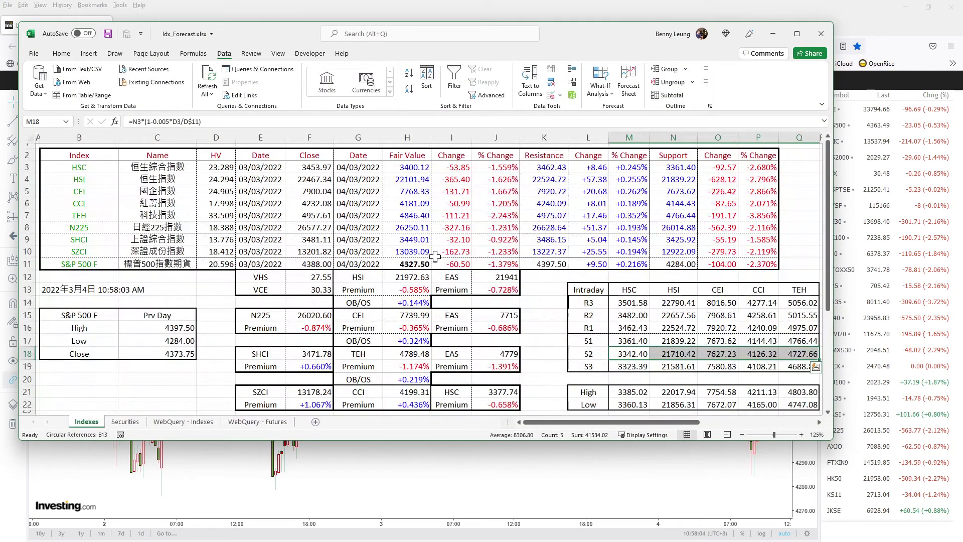
click(427, 258)
text(433)
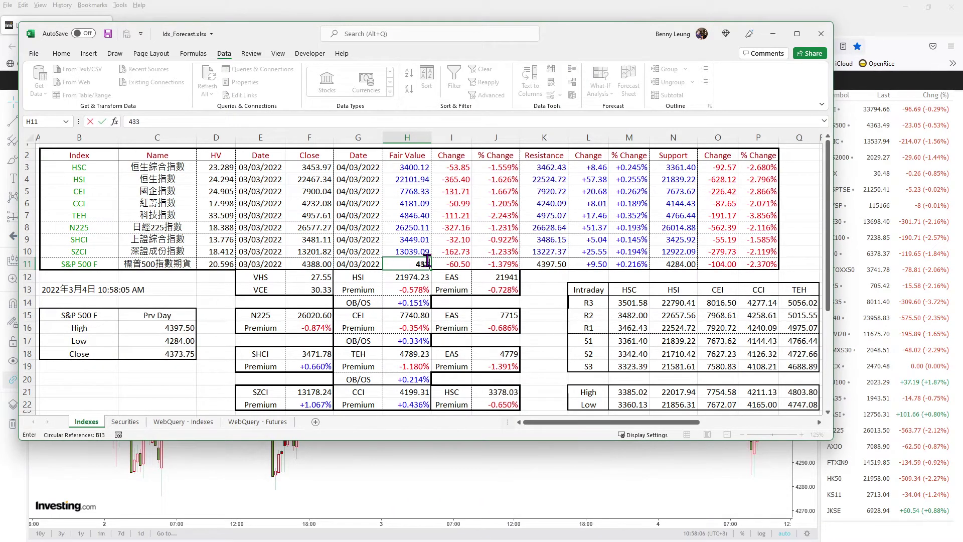
text(2.25)
key(Return)
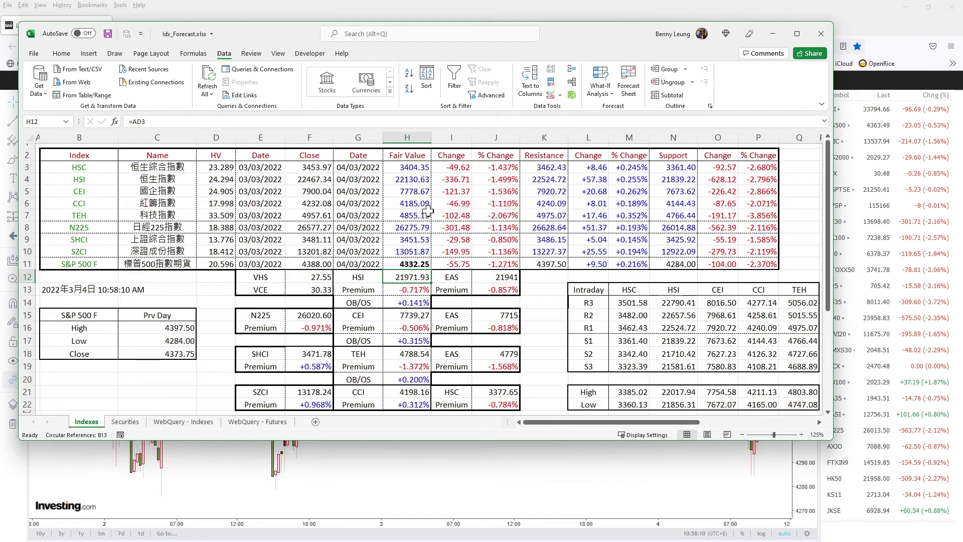
Examine the indexes' intraday highs in row 21, the EAS values for HSI, CEI and TEH, and the S&P 500 futures fair value
click(522, 279)
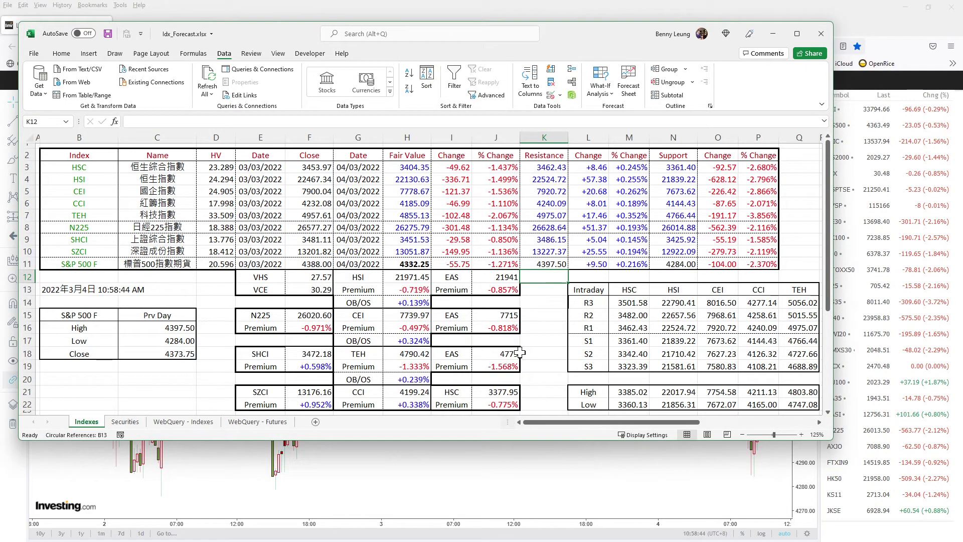
click(676, 395)
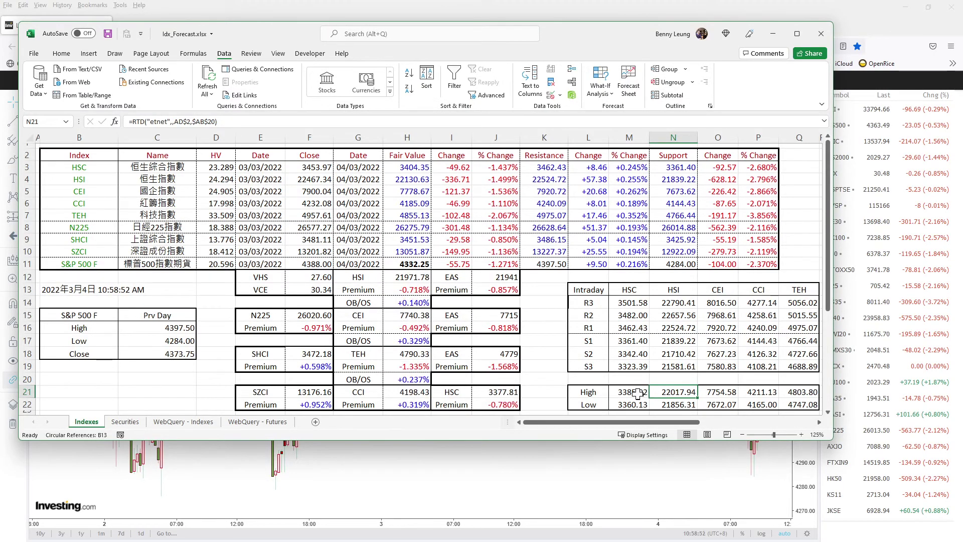
drag(638, 395, 777, 396)
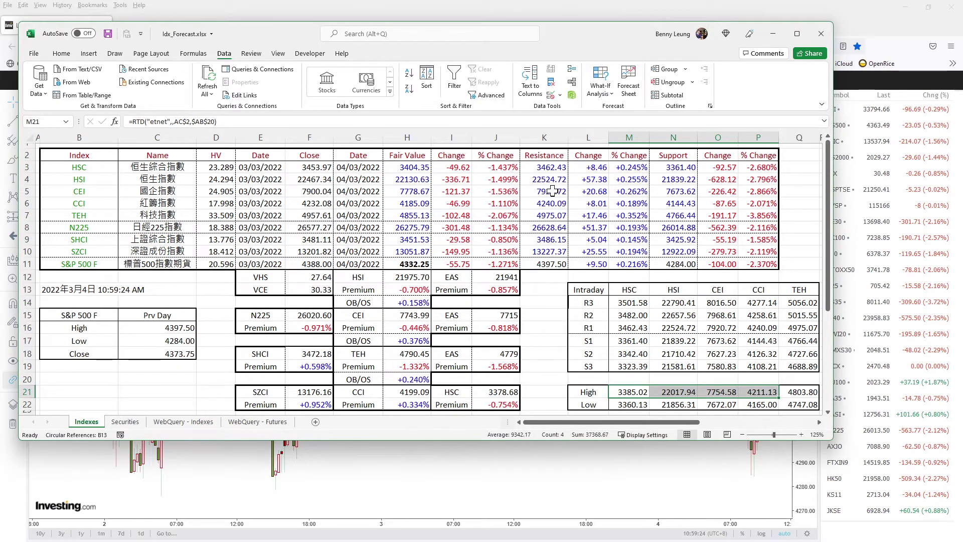
click(508, 277)
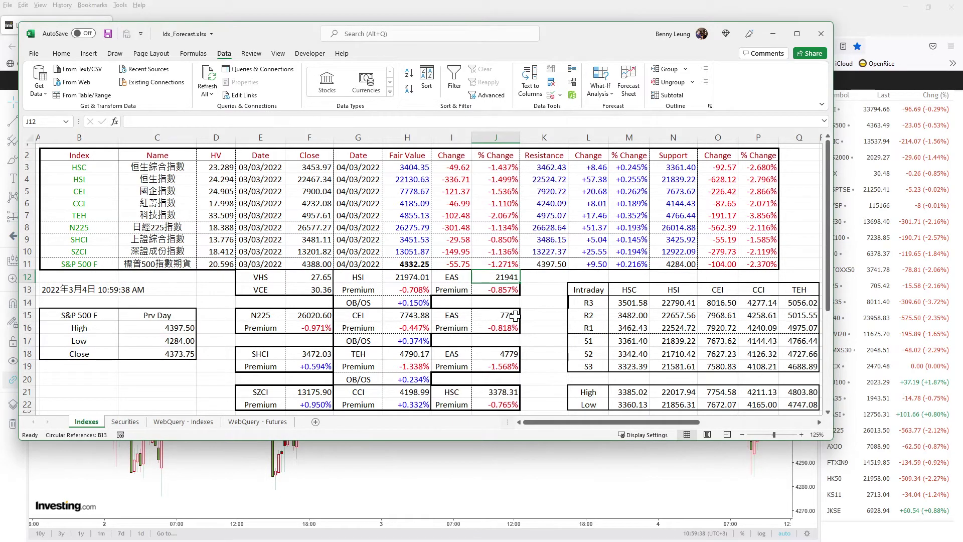
click(512, 317)
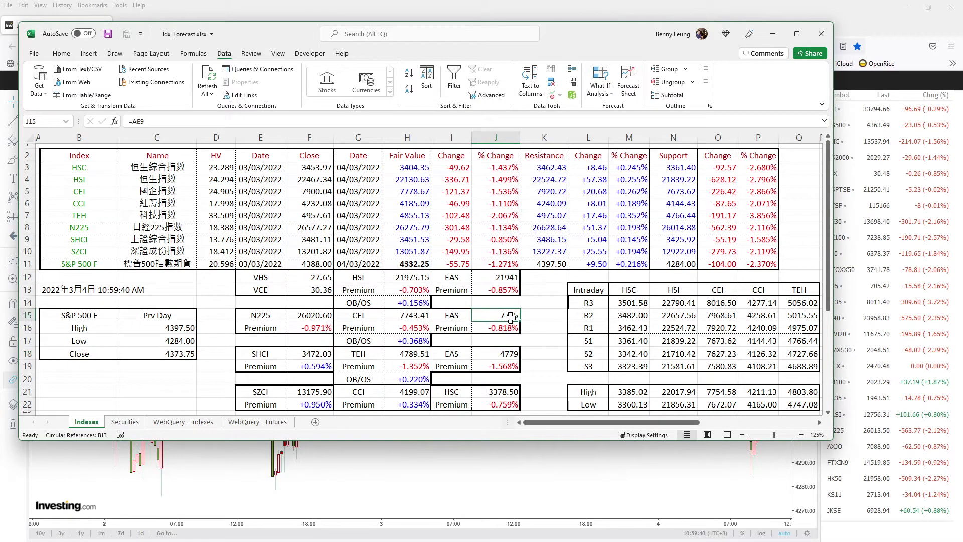
click(512, 354)
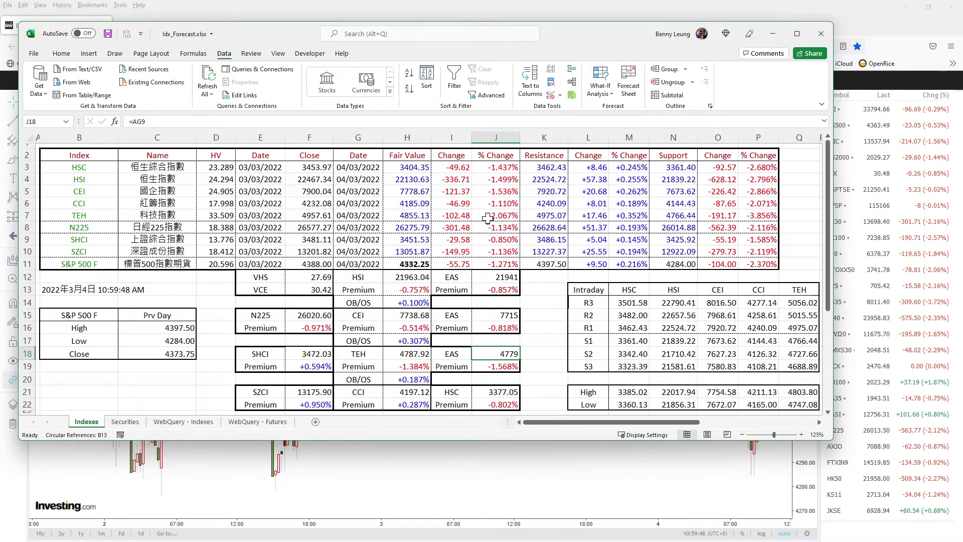
click(414, 263)
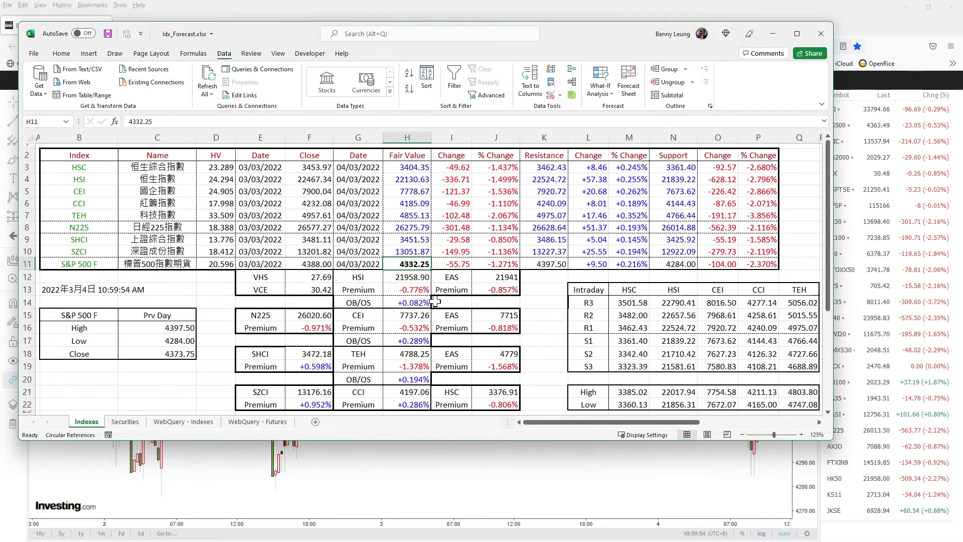
click(435, 301)
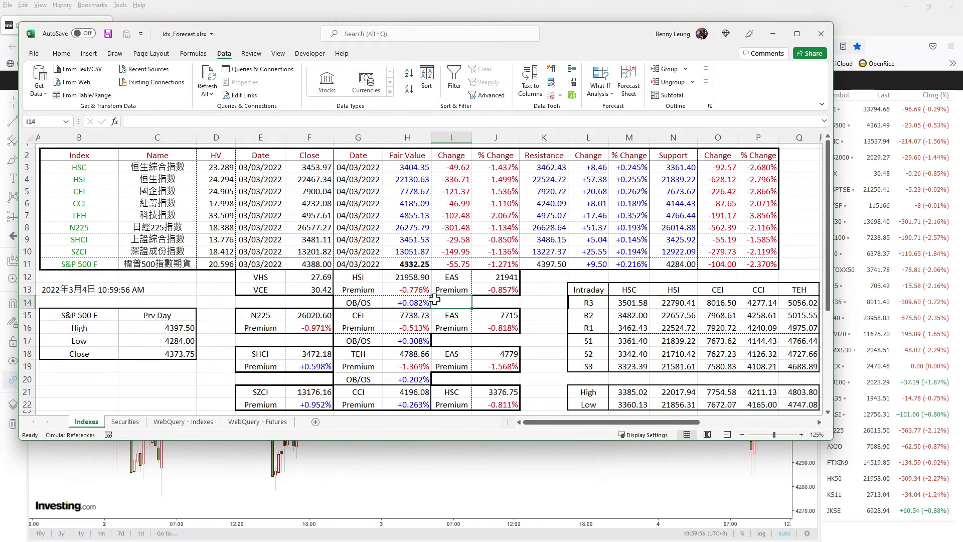
Try to change the S&P 500 futures Fair Value in H11 to 4327.5
click(411, 265)
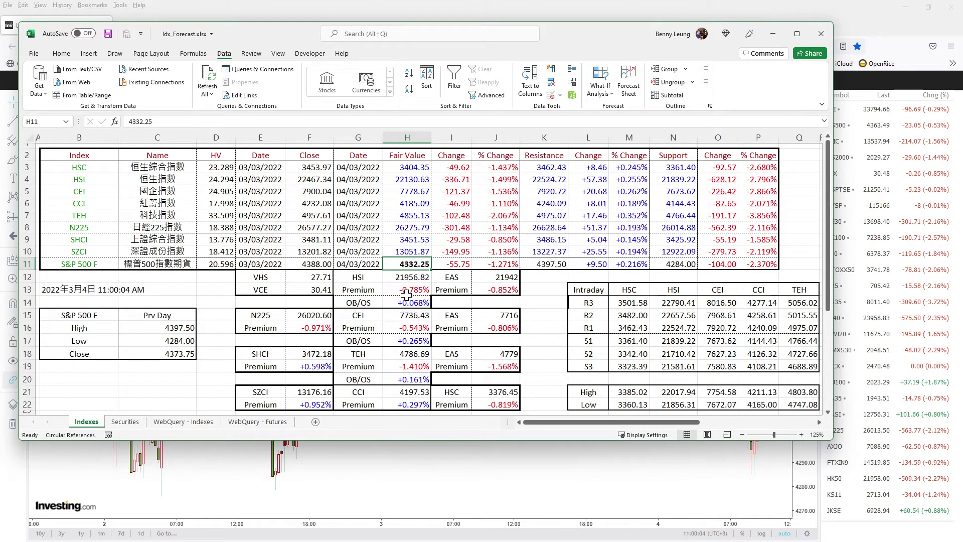
double_click(412, 264)
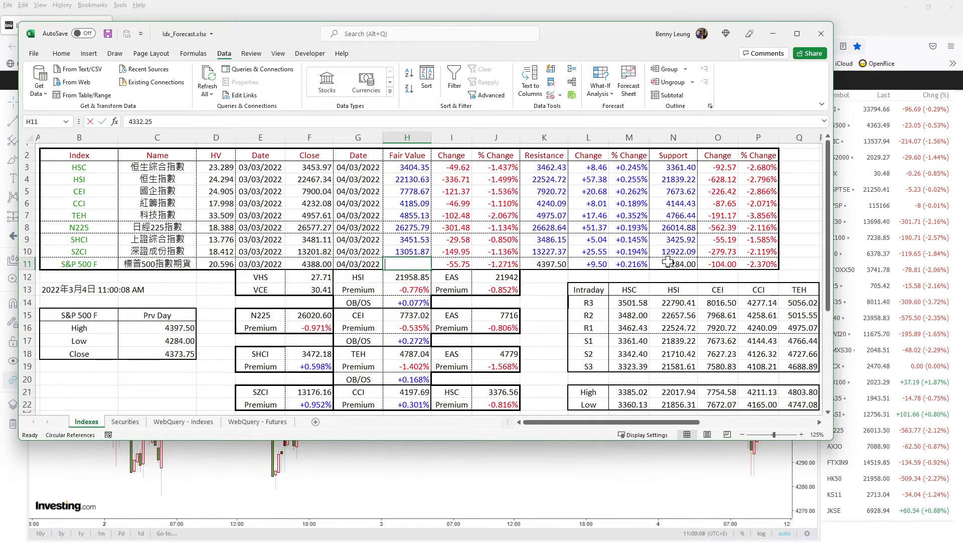
text(43127.)
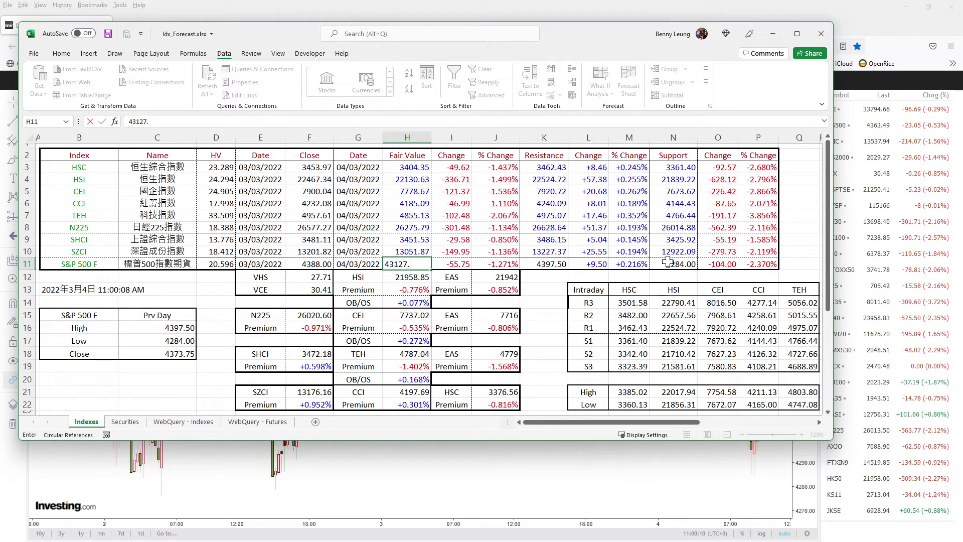
text(5)
key(Return)
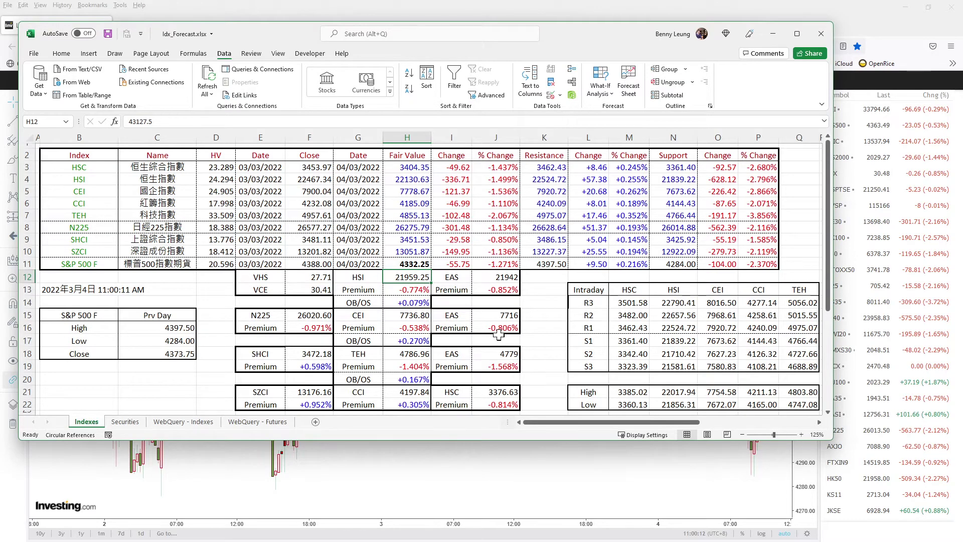
key(Up)
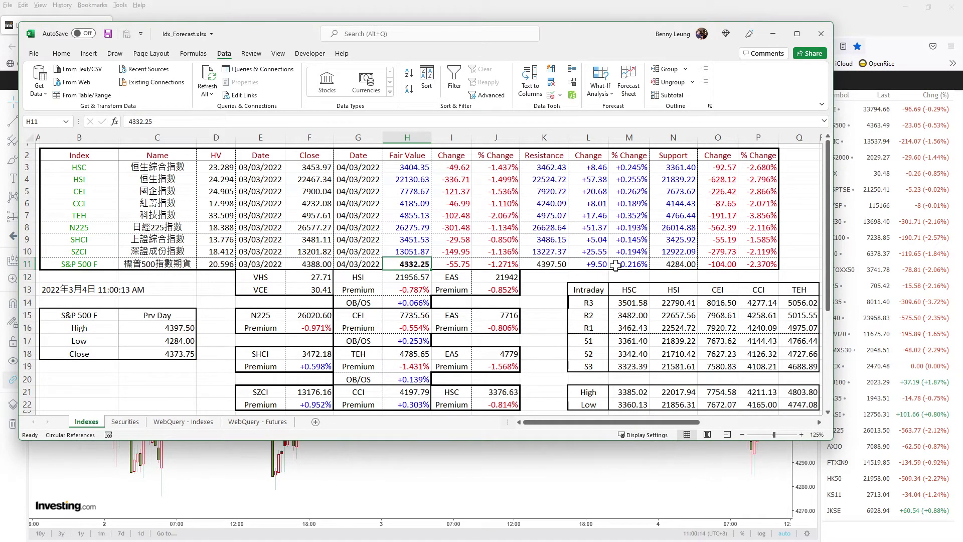
text(4)
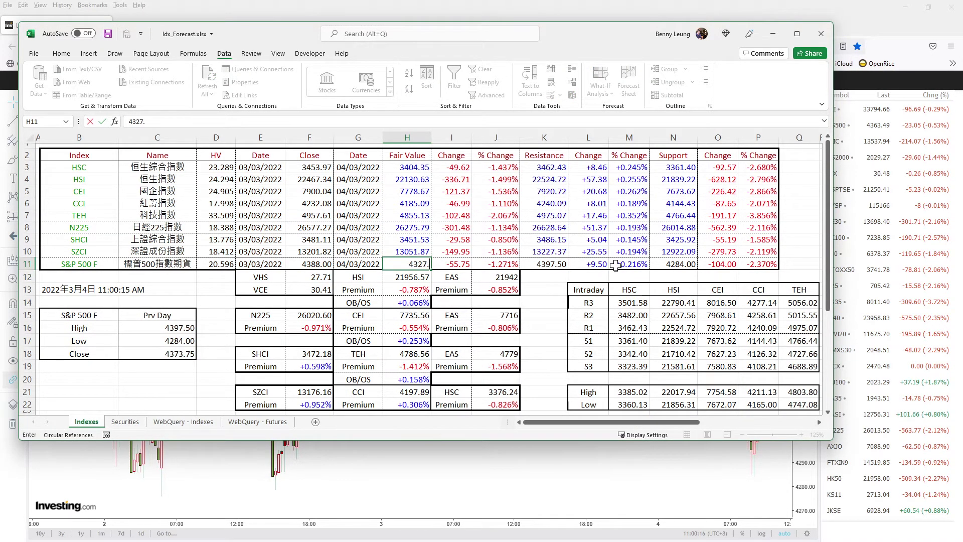
key(Return)
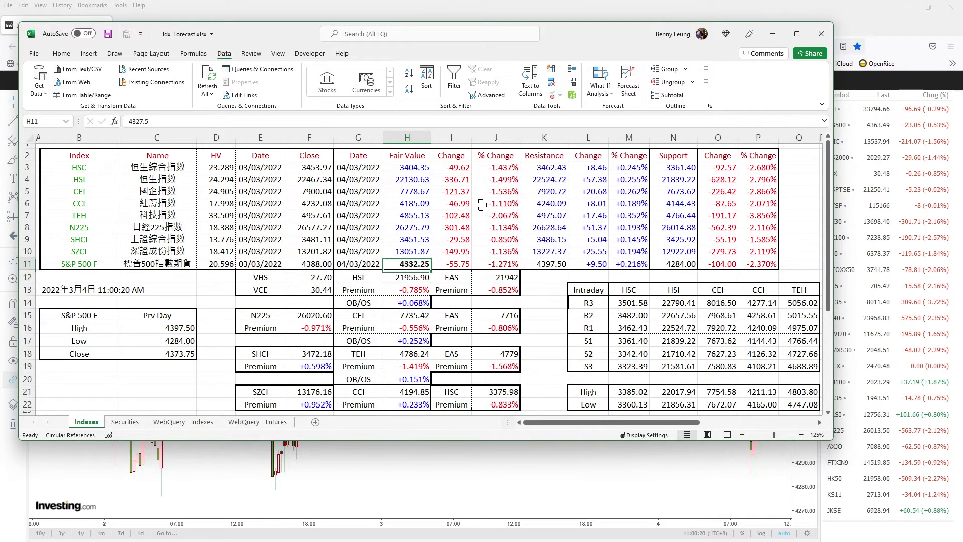
key(Up)
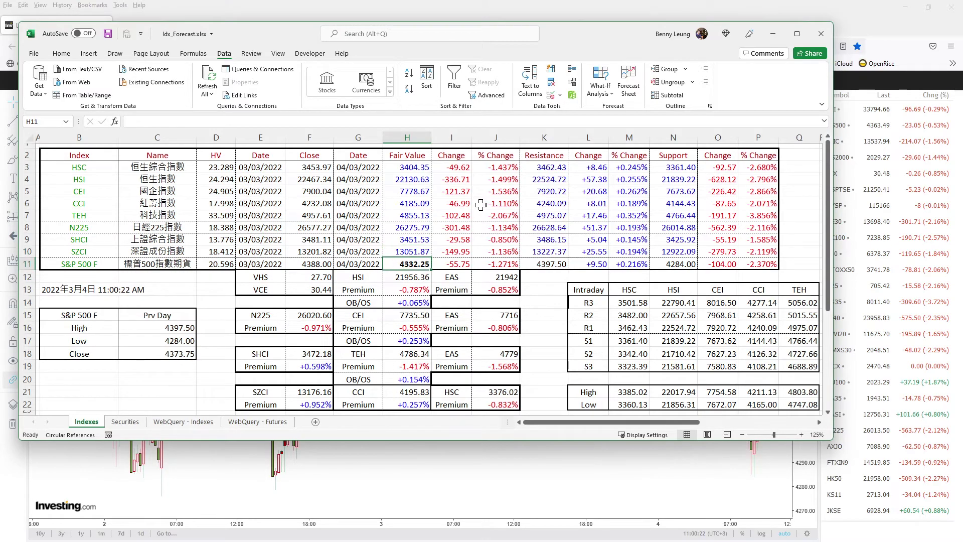
Close Idx_Forecast.xlsx without saving and reopen it, updating its external links and dismissing the circular reference warning
click(33, 53)
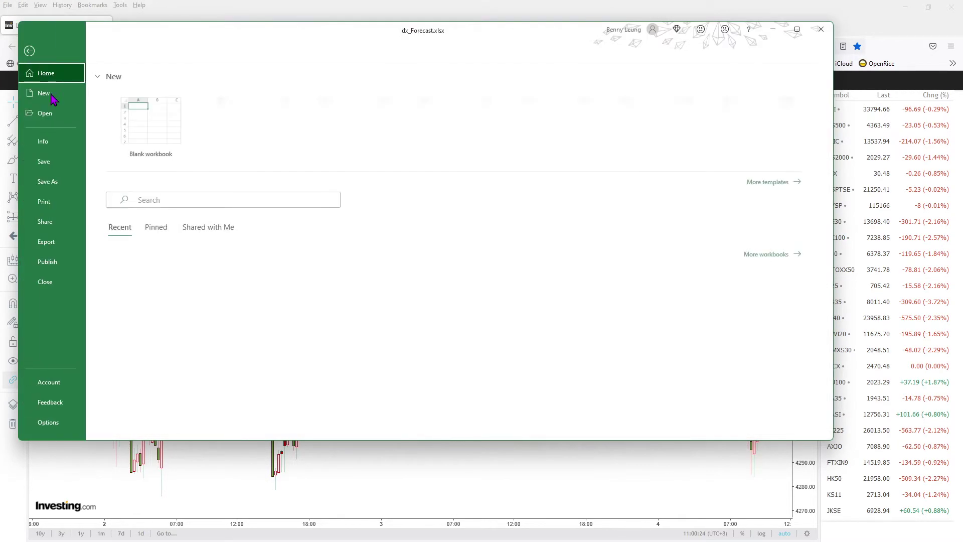
key(Escape)
key(ctrl+w)
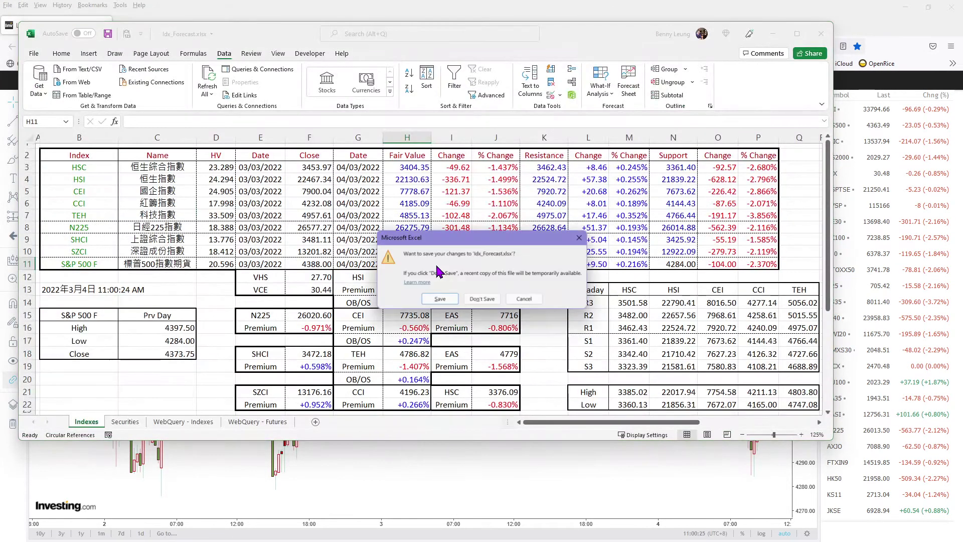
click(482, 300)
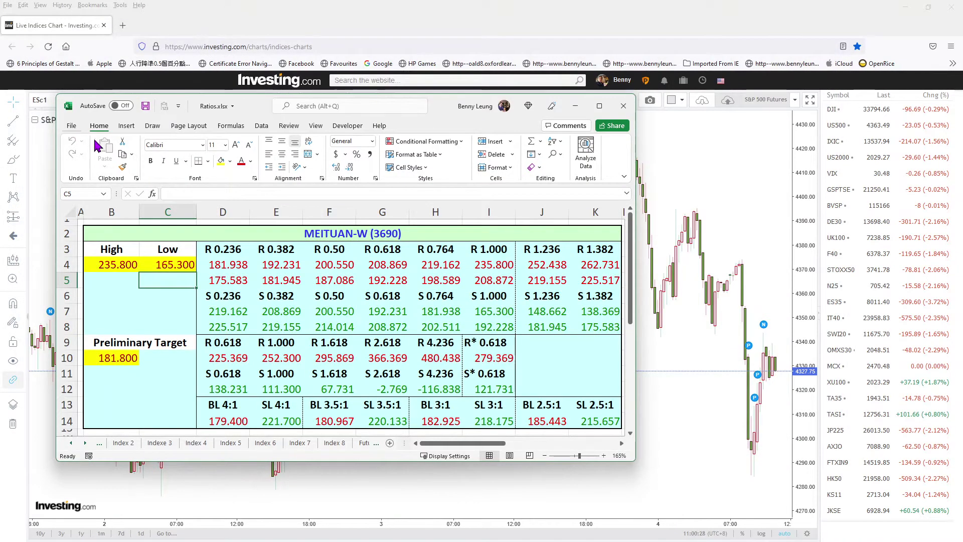
click(73, 126)
click(216, 376)
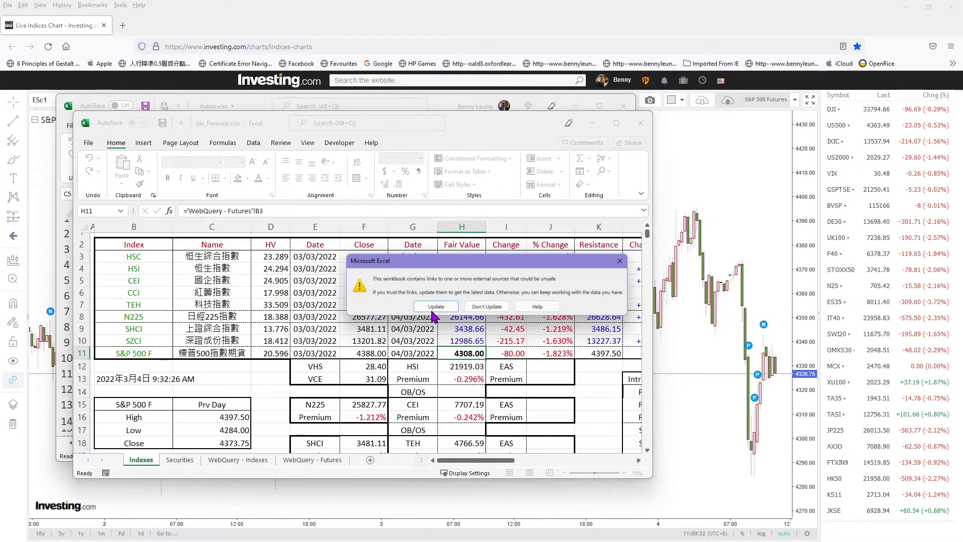
click(458, 339)
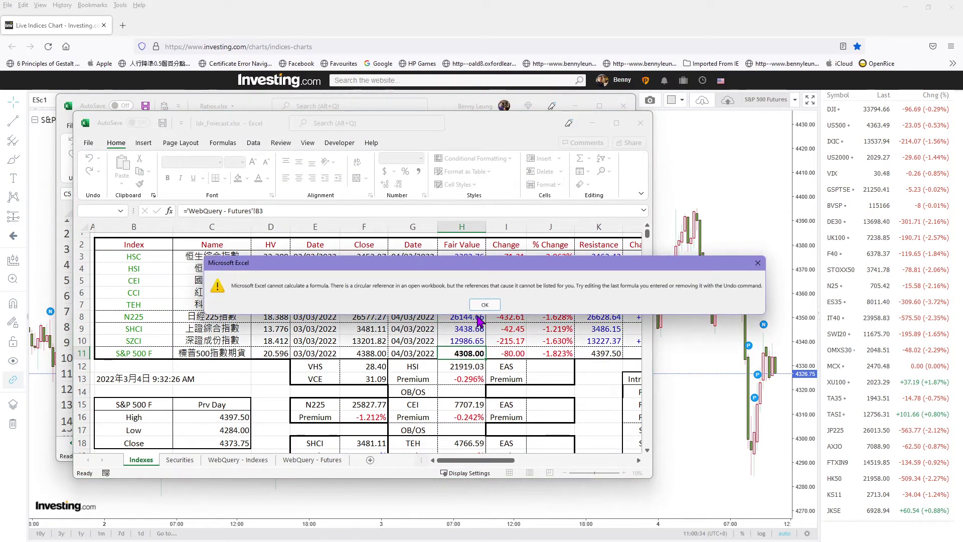
click(485, 304)
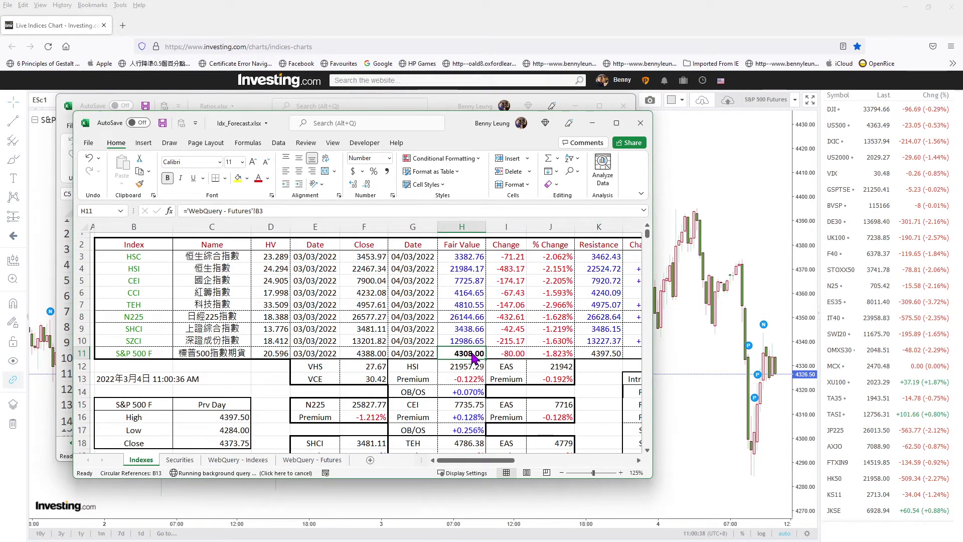
Set the S&P 500 futures Fair Value in H11 to 4327.50 and check the EAS premium for HSI
text(4)
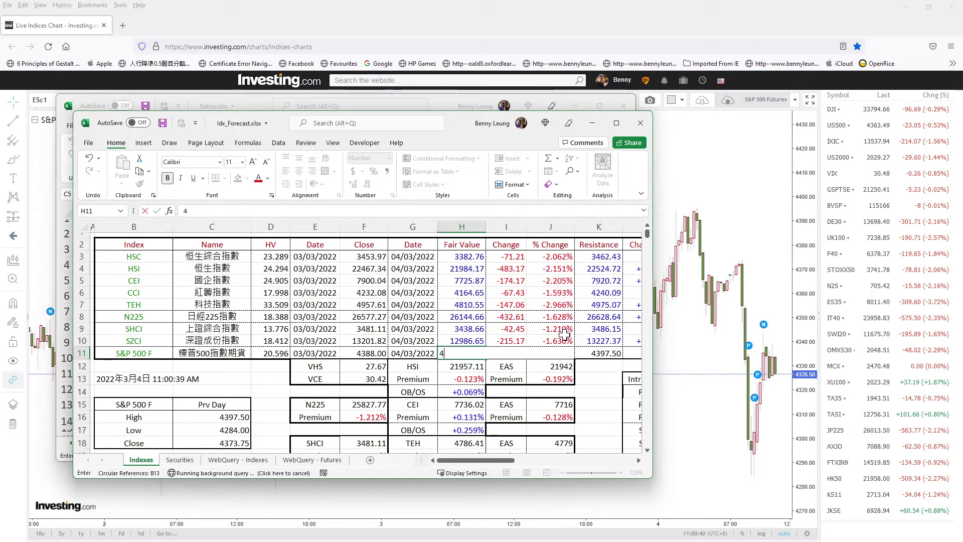
text(327.50)
key(Return)
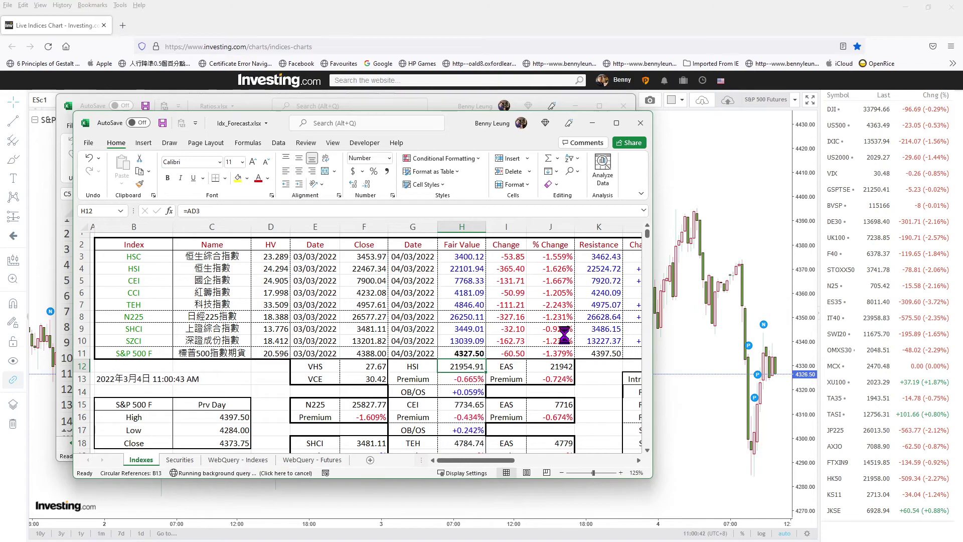
click(556, 379)
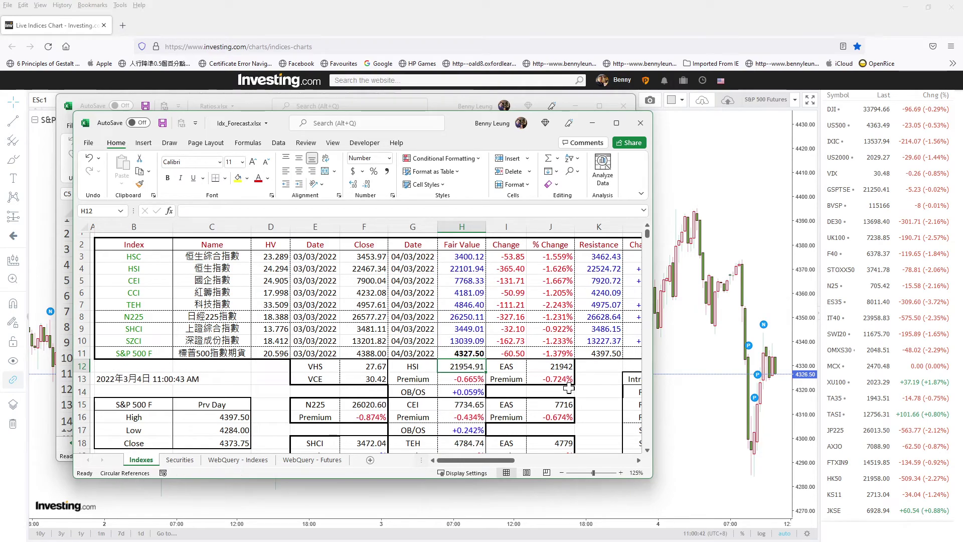
Try to set the EAS value for HSI in J12 to 21985
click(559, 365)
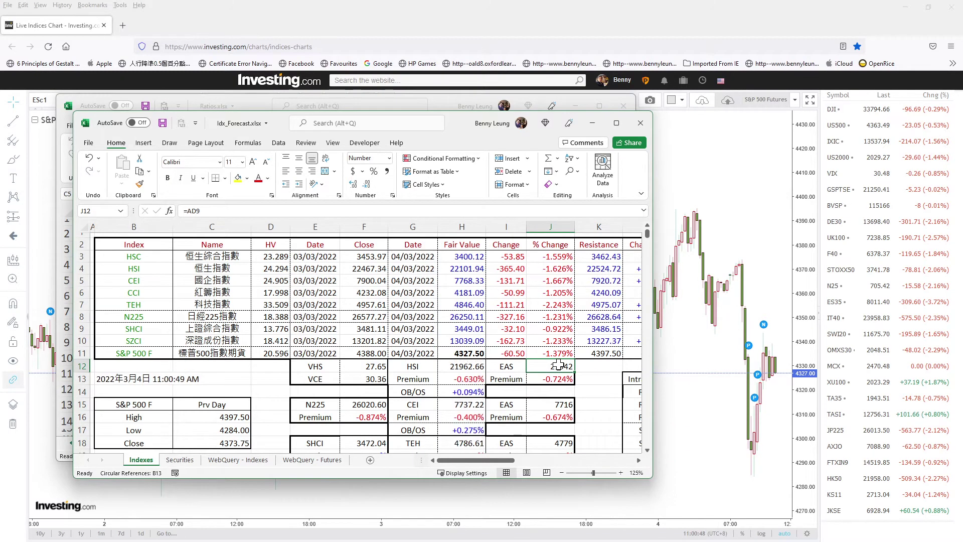
text(21985)
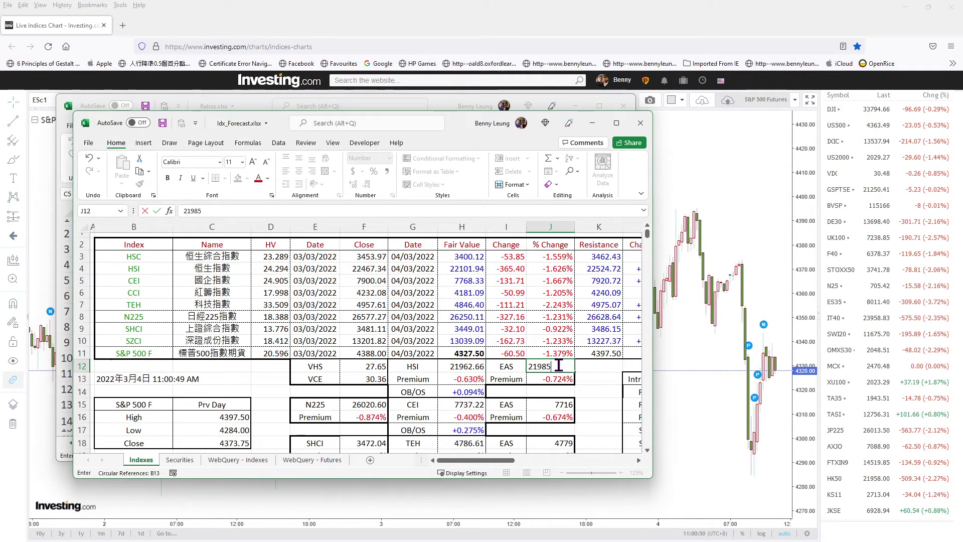
key(Return)
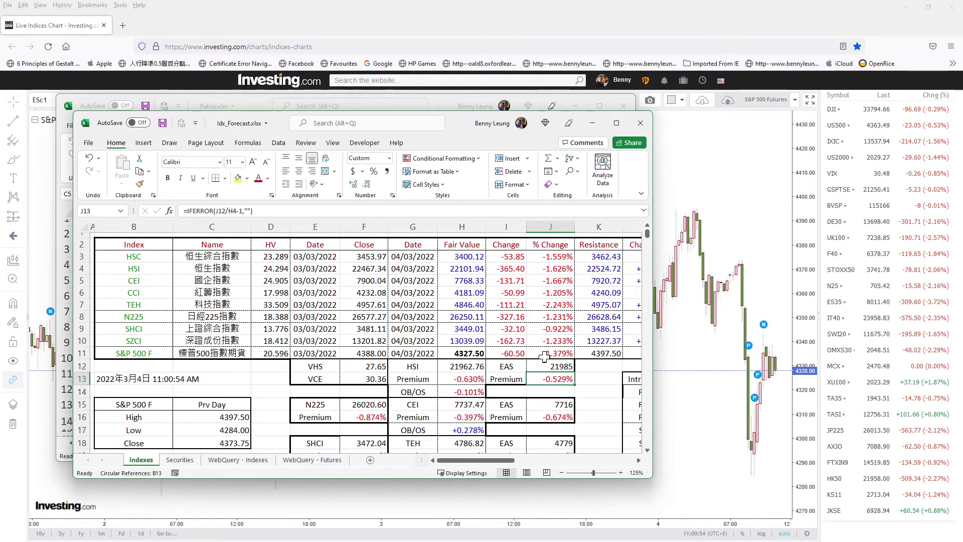
Correct the EAS value for HSI in J12 to 21885
click(557, 367)
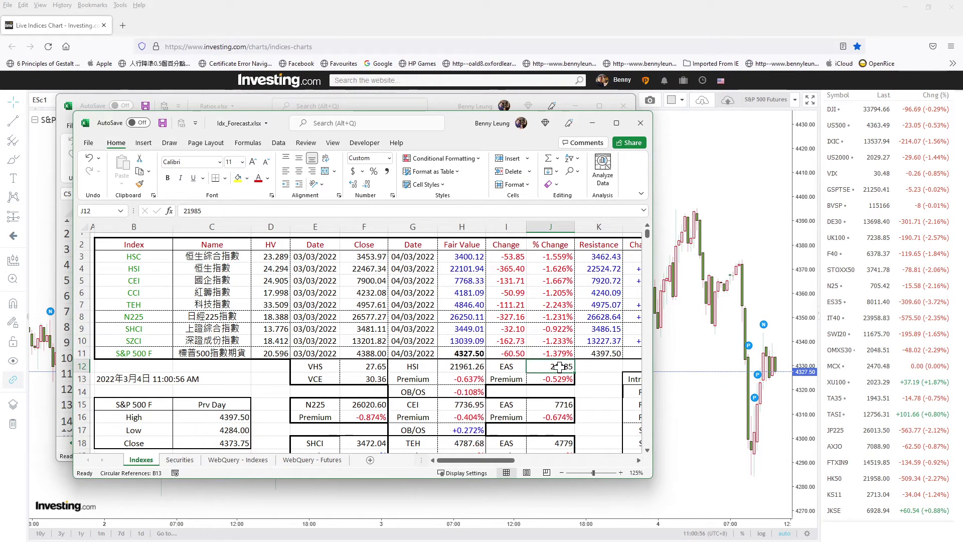
text(21885)
key(Return)
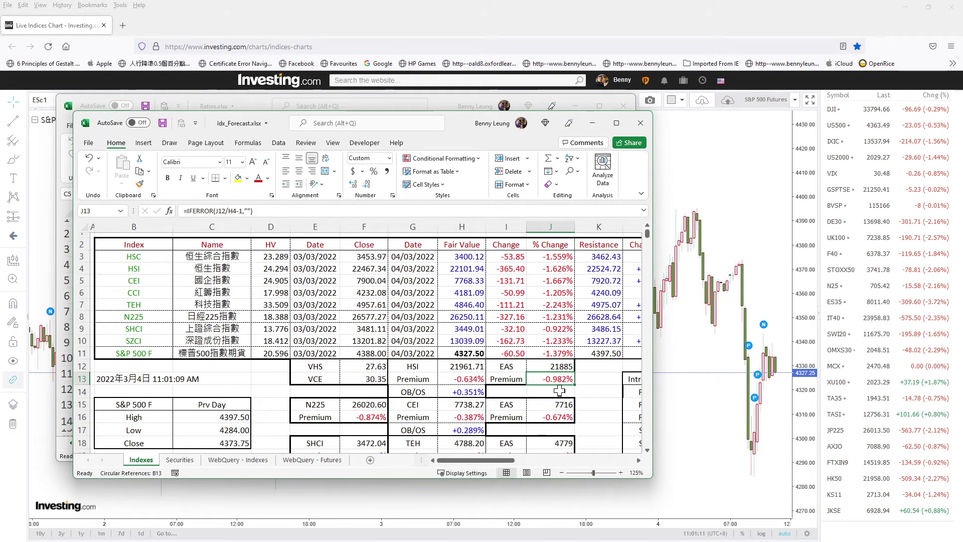
Set the EAS value for CEI in J15 to 7711
click(562, 406)
text(7)
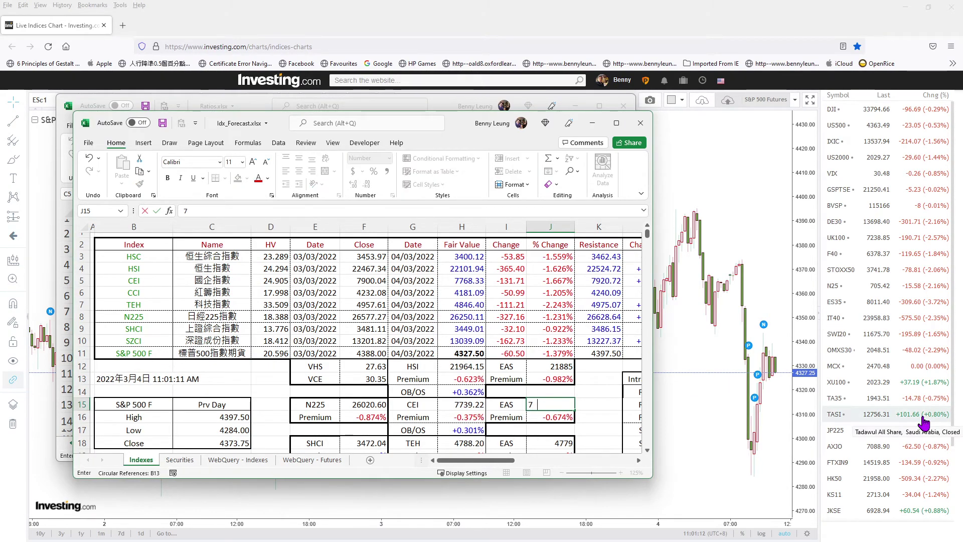
text(711)
key(Return)
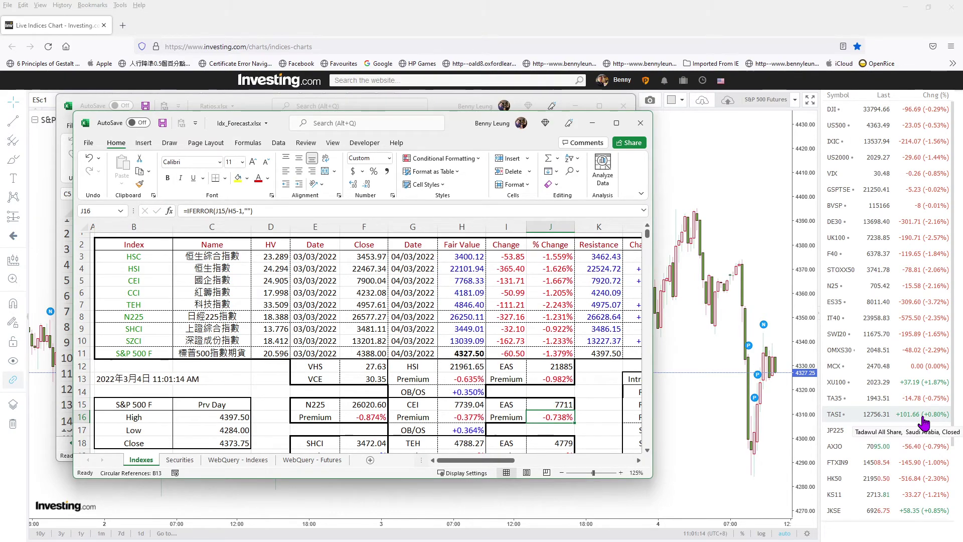
Set the EAS value for TEH in J18 to 4777, and return to the HSI EAS value in J12
key(Down)
key(Down)
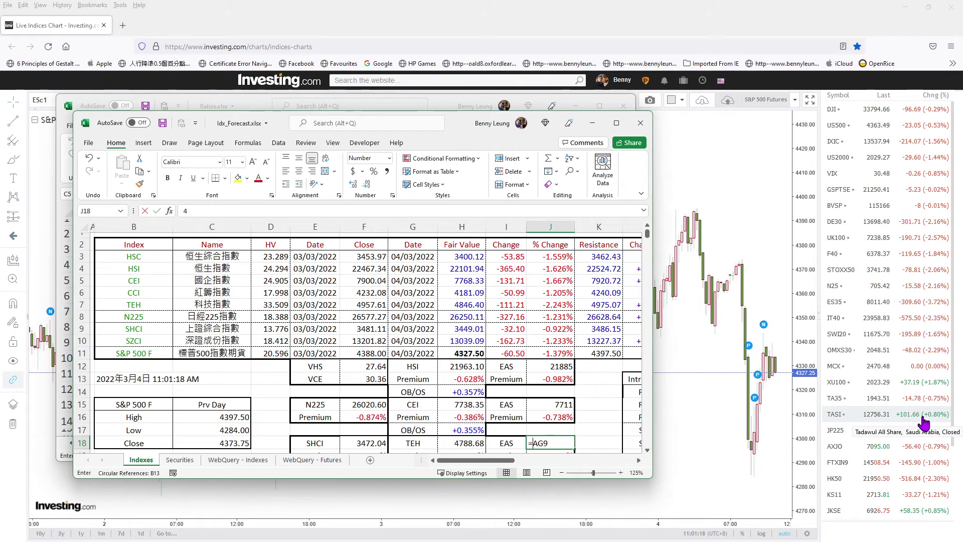
key(Down)
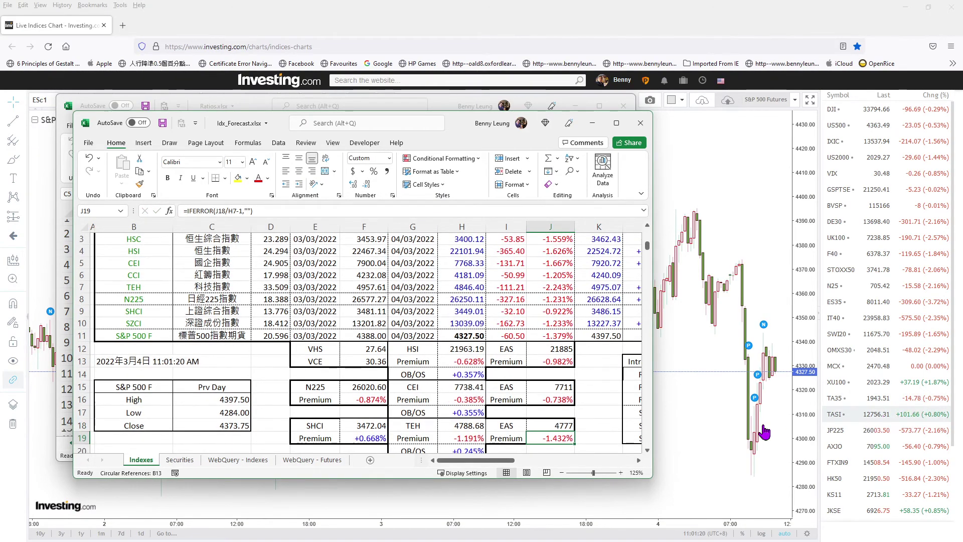
click(559, 350)
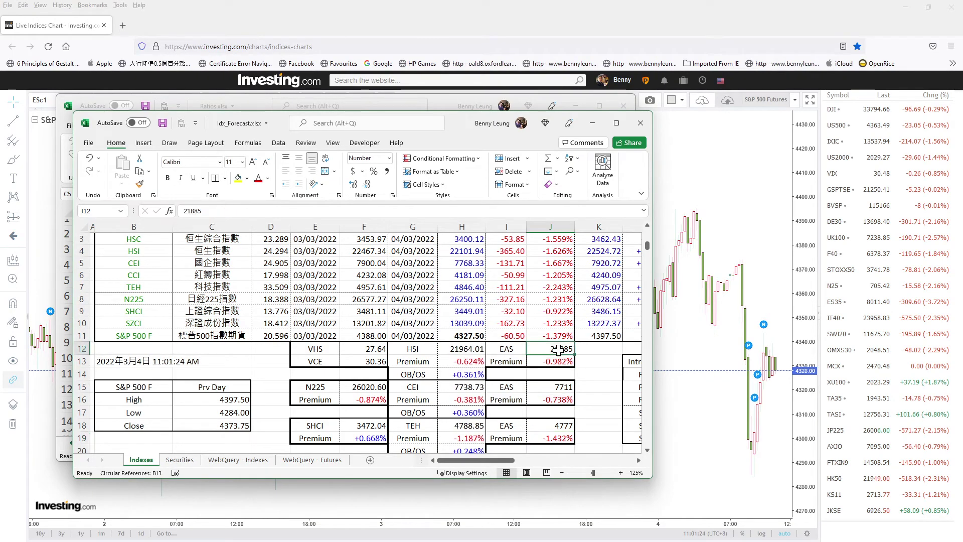